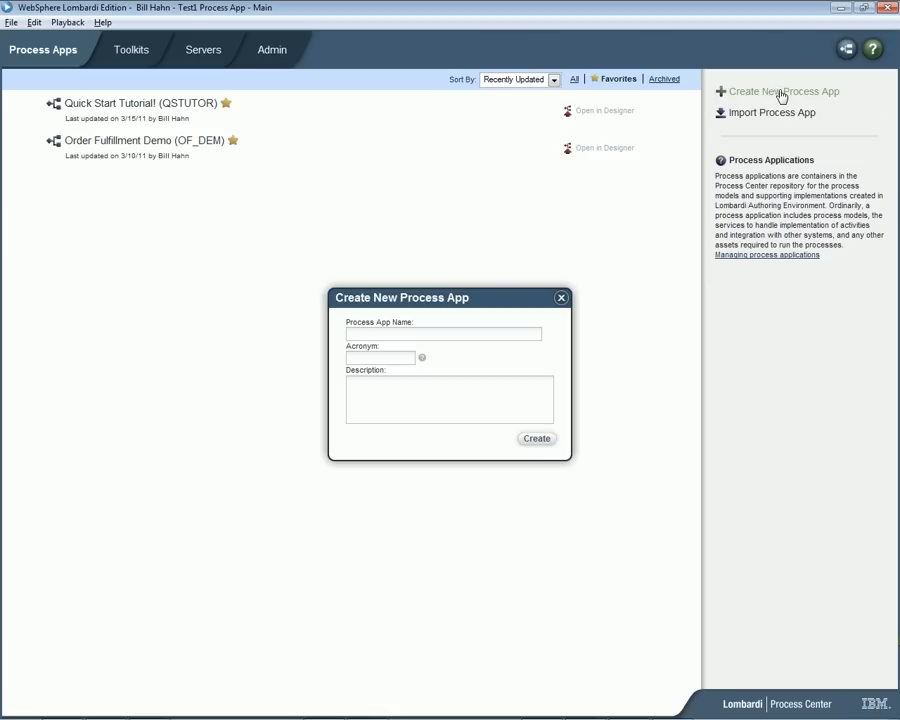
Create a process app named "HR Hiring - Headcount Request" with the acronym HRHEAD.
left_click(403, 334)
type("HR Hiring - Hyadcount Request")
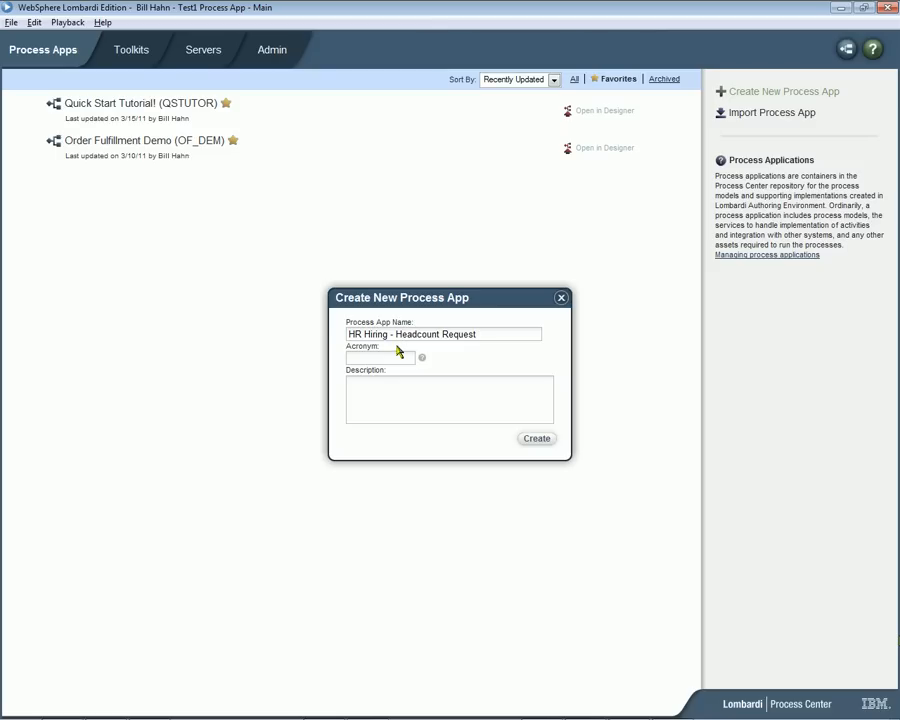
left_click(398, 355)
type("HRHEAD")
left_click(537, 440)
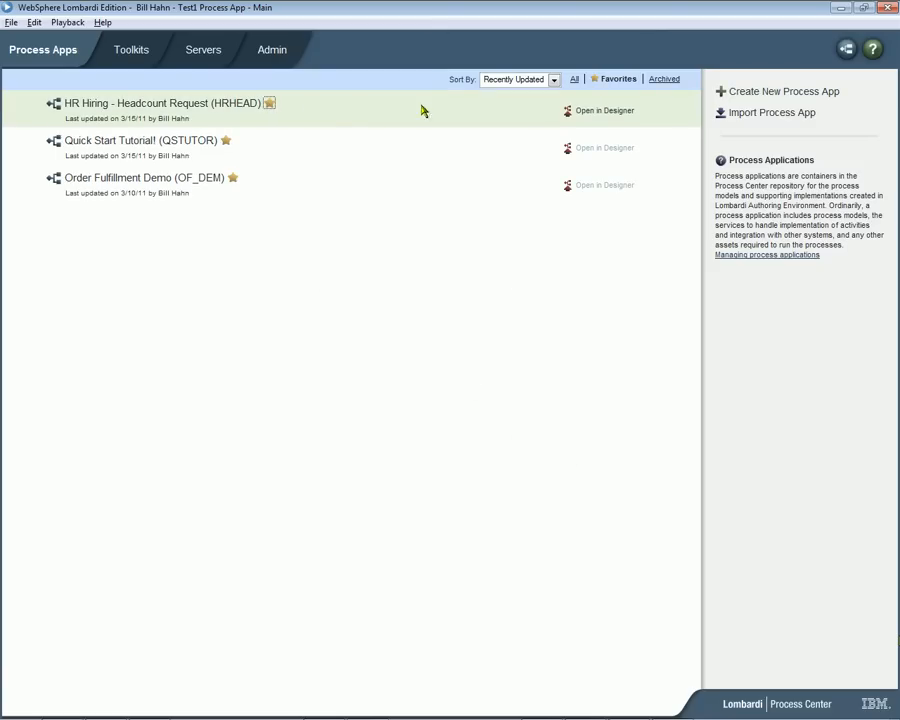
Open the HR Hiring - Headcount Request app in Designer and create a business process definition named "Headcount Request".
left_click(590, 112)
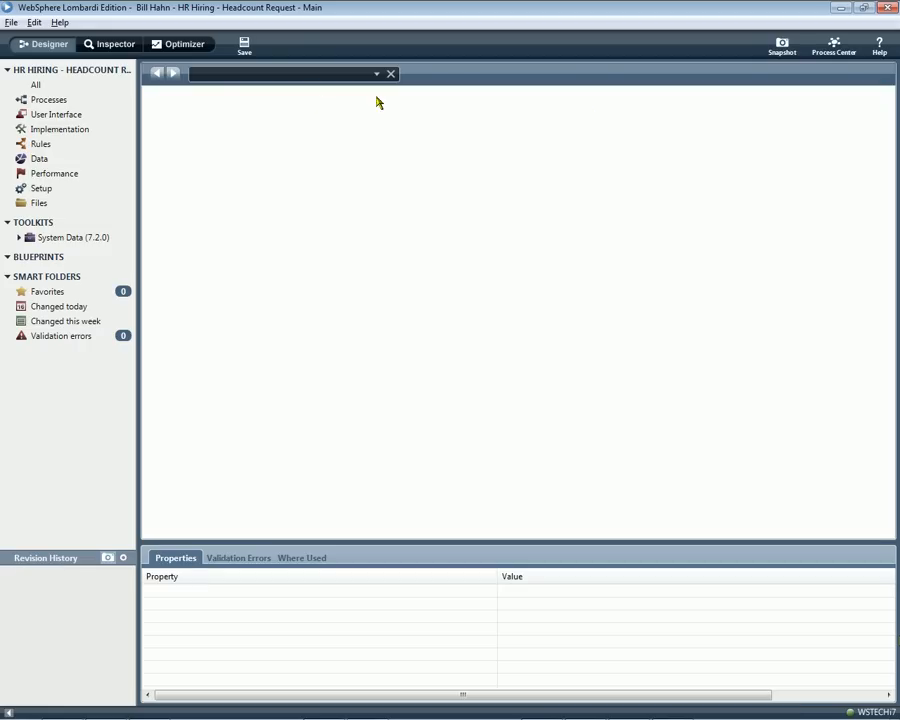
mouse_move(97, 103)
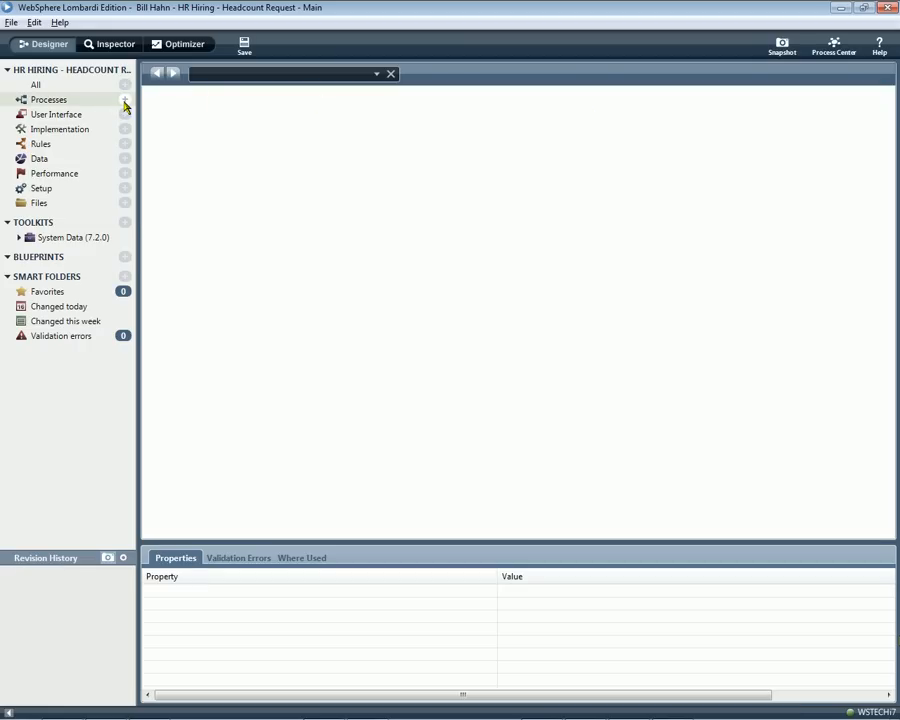
left_click(125, 103)
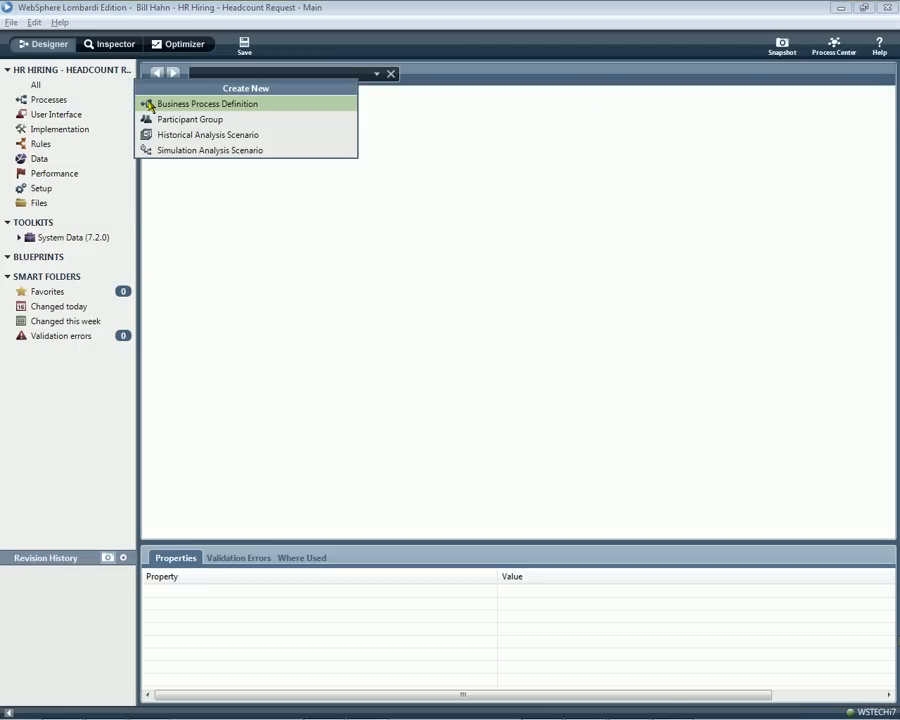
left_click(150, 104)
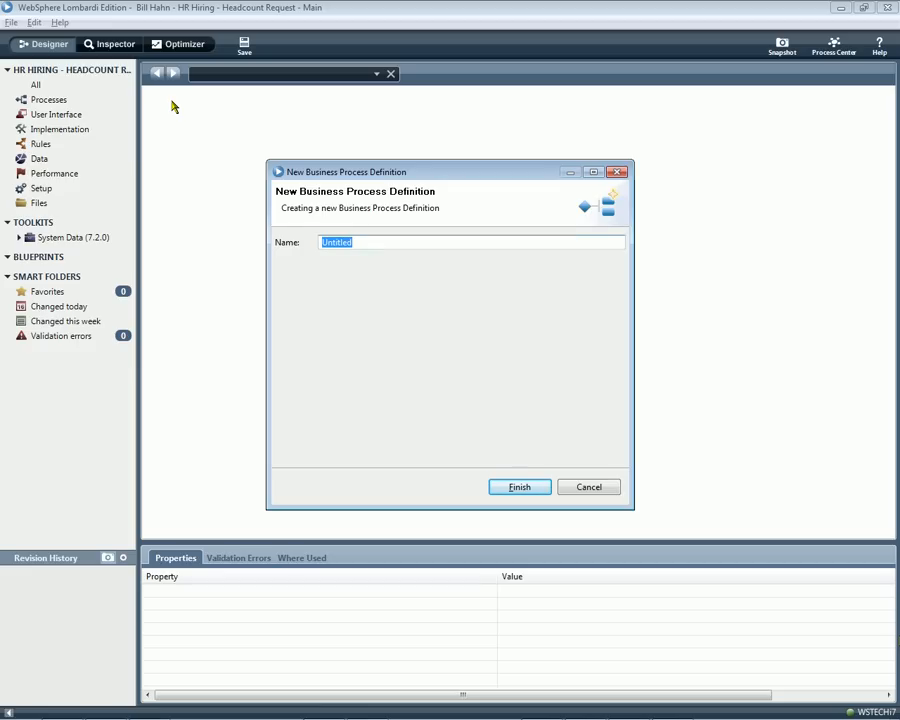
type("Headcount Request Proce")
key("BackSpace")
key("BackSpace")
key("BackSpace")
key("BackSpace")
key("BackSpace")
key("BackSpace")
left_click(527, 487)
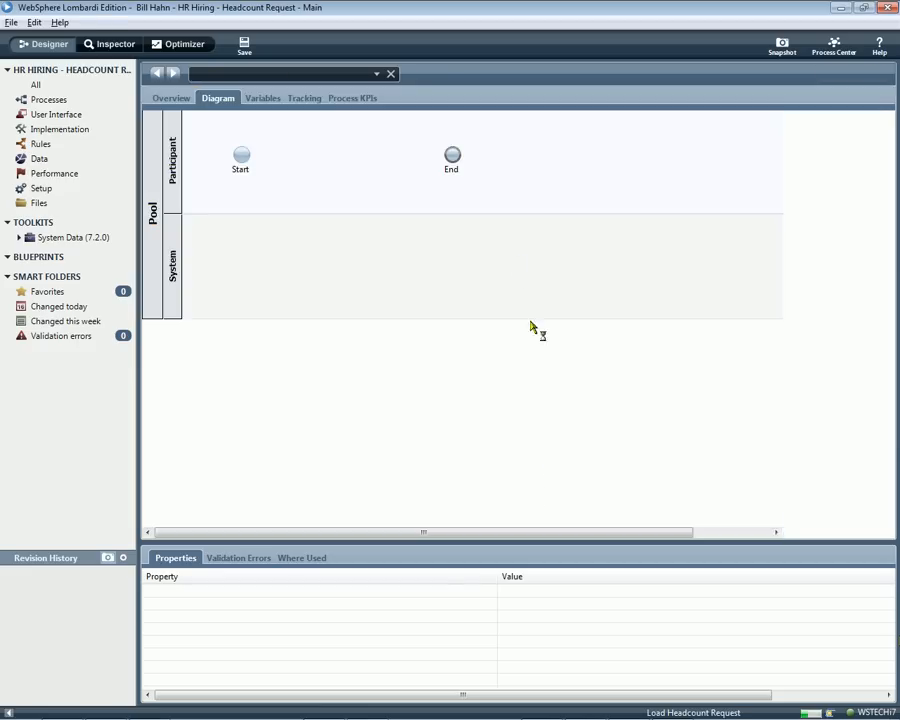
Move the End event farther from Start and place two activities between them in the Participant lane.
left_click_drag(452, 156, 580, 163)
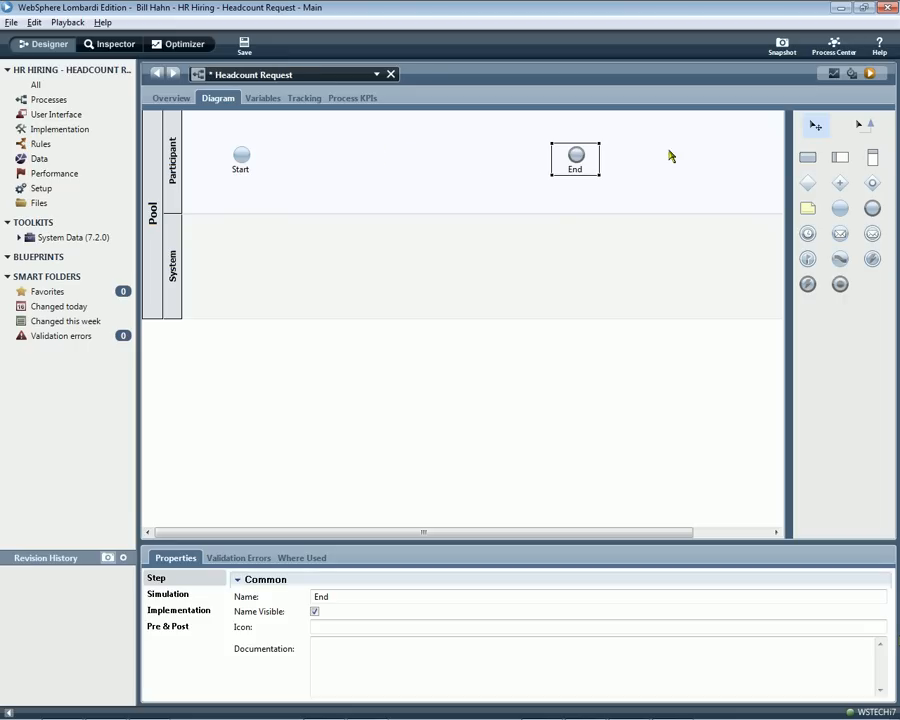
left_click_drag(808, 157, 307, 144)
left_click_drag(806, 160, 430, 137)
Name the first activity "Request Headcount" and the second activity "Review HC Request".
left_click(326, 152)
left_click_drag(348, 596, 305, 599)
type("Request Headcount")
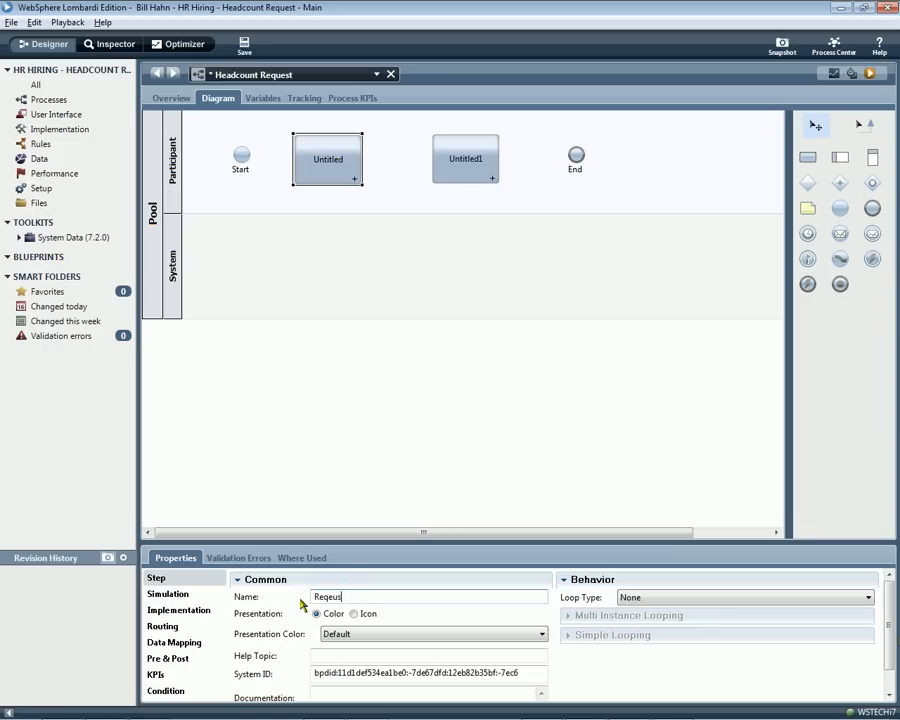
left_click(480, 160)
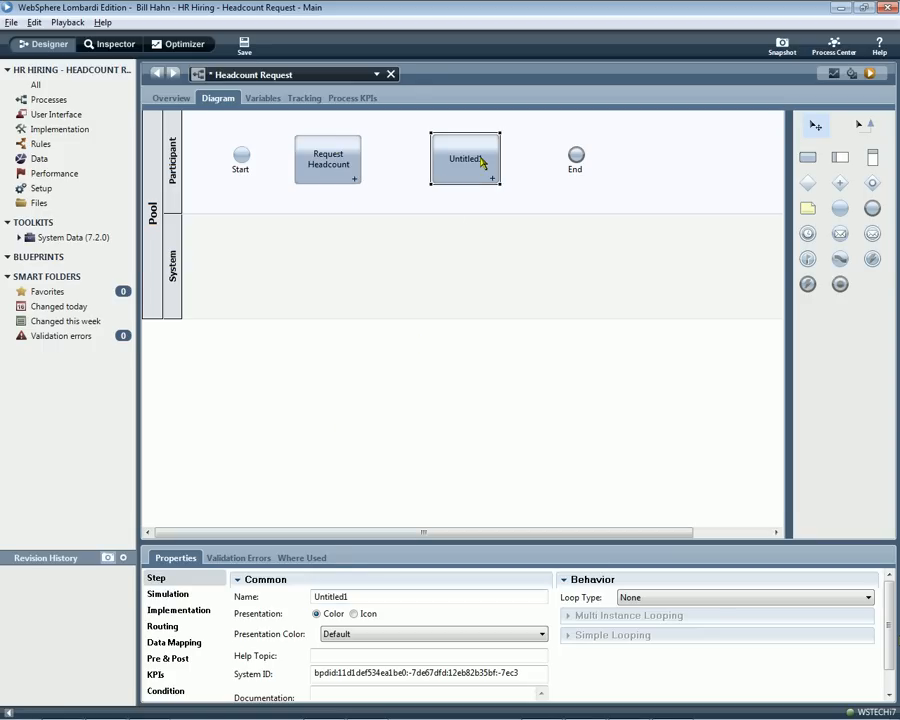
left_click_drag(348, 596, 314, 596)
type("Review HC Request")
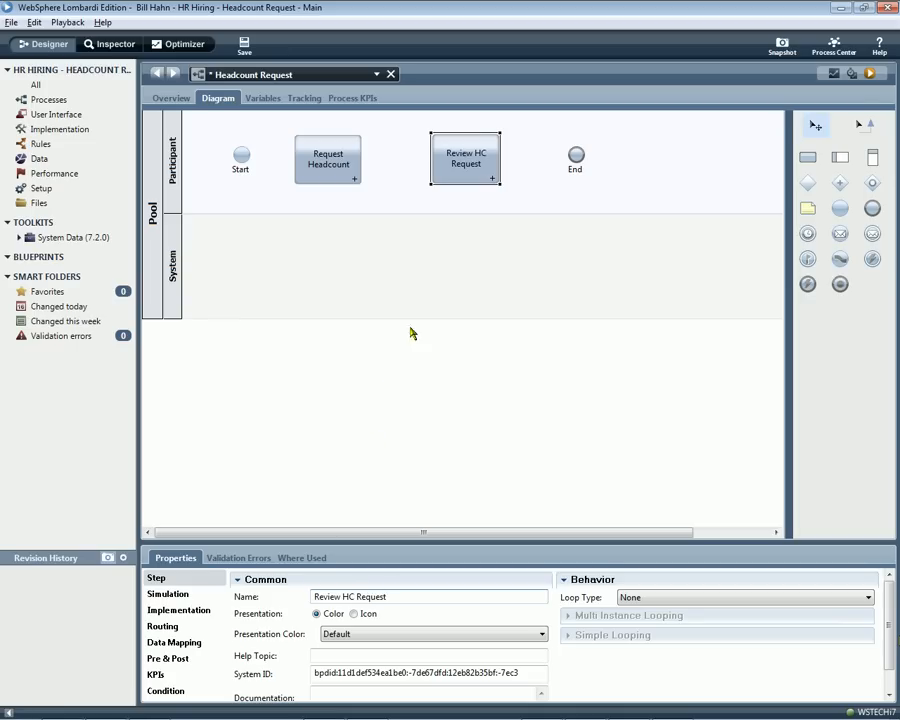
Connect Start, Request Headcount, Review HC Request and End in sequence, and align both activities so the flow lines run straight.
left_click(863, 123)
left_click_drag(241, 156, 301, 163)
left_click_drag(364, 170, 438, 169)
left_click(464, 169)
left_click_drag(498, 160, 573, 158)
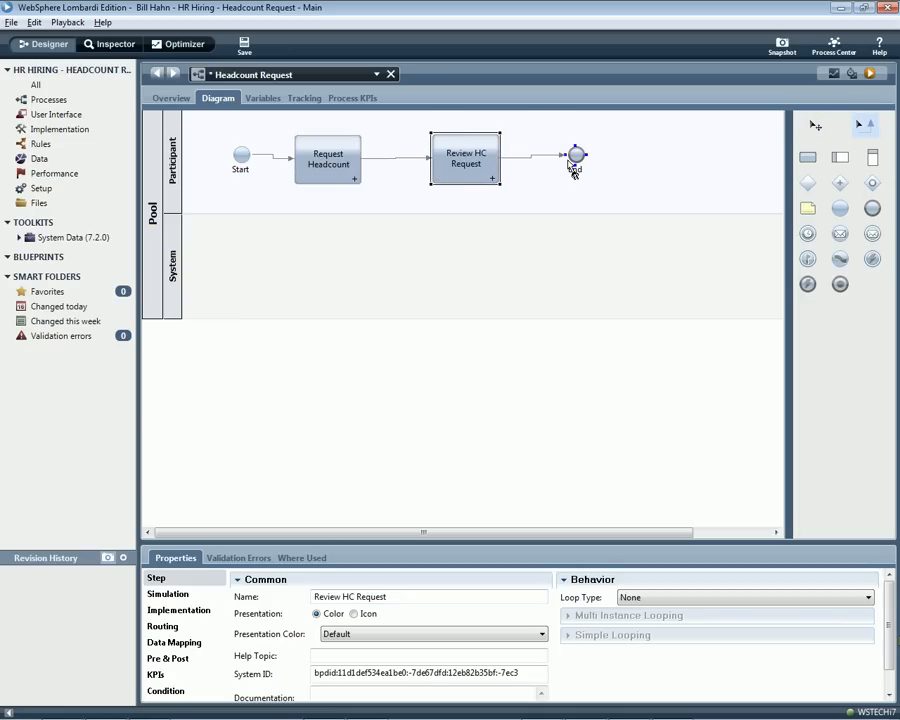
key("Escape")
left_click_drag(469, 157, 468, 154)
left_click_drag(331, 163, 330, 158)
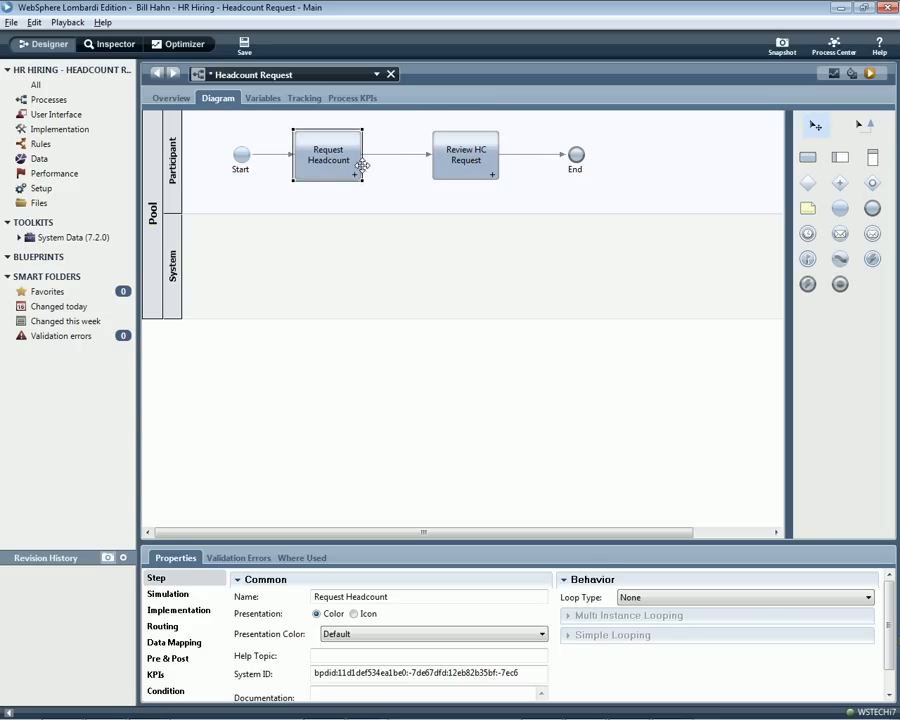
Run the Headcount Request process and complete its Request Headcount task as tw_admin.
left_click(870, 75)
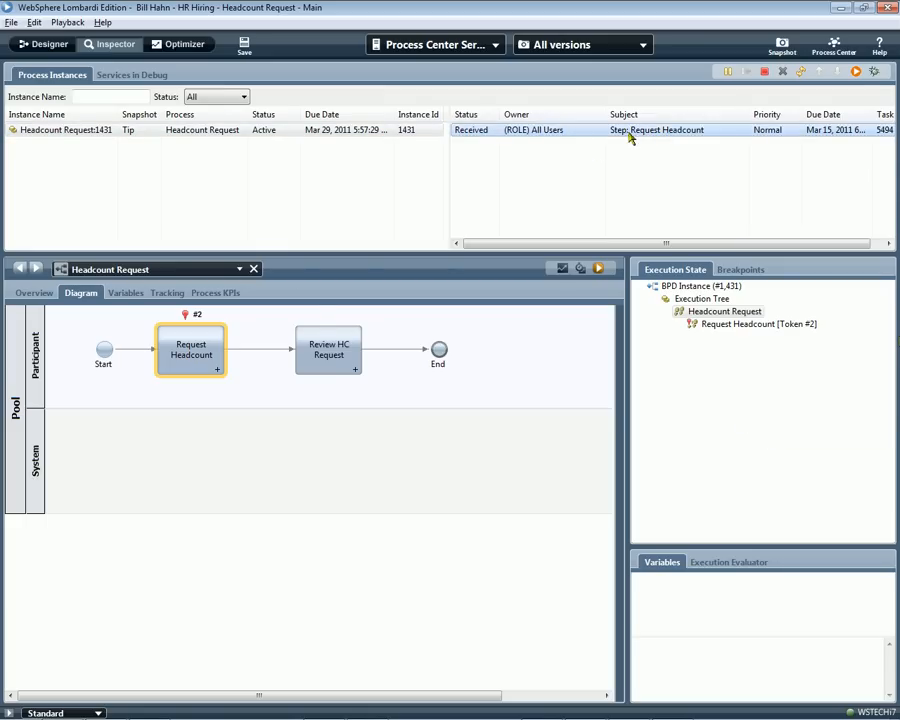
left_click(856, 72)
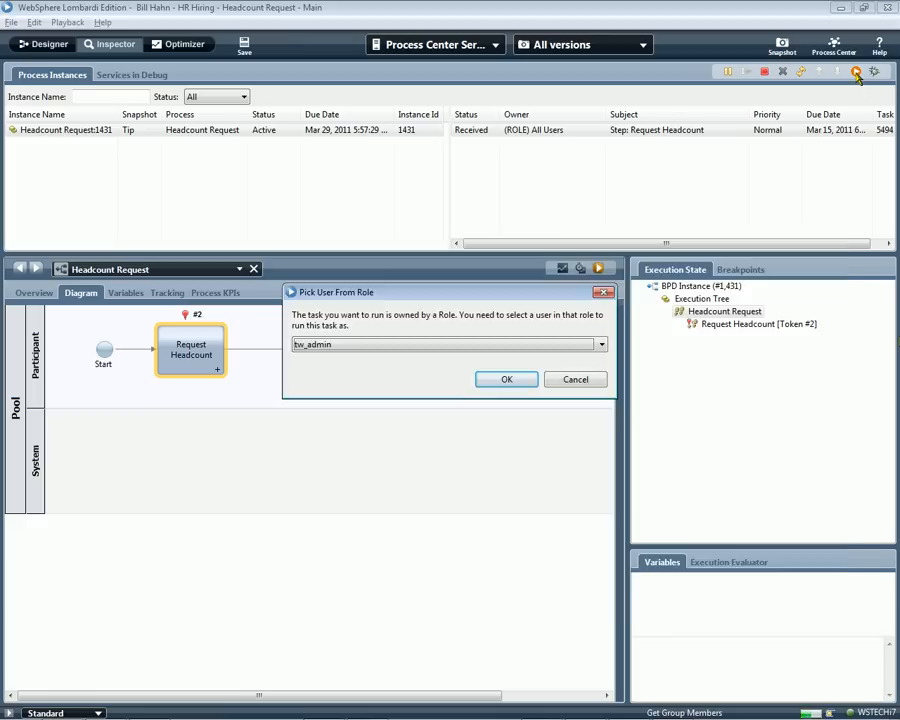
key("Return")
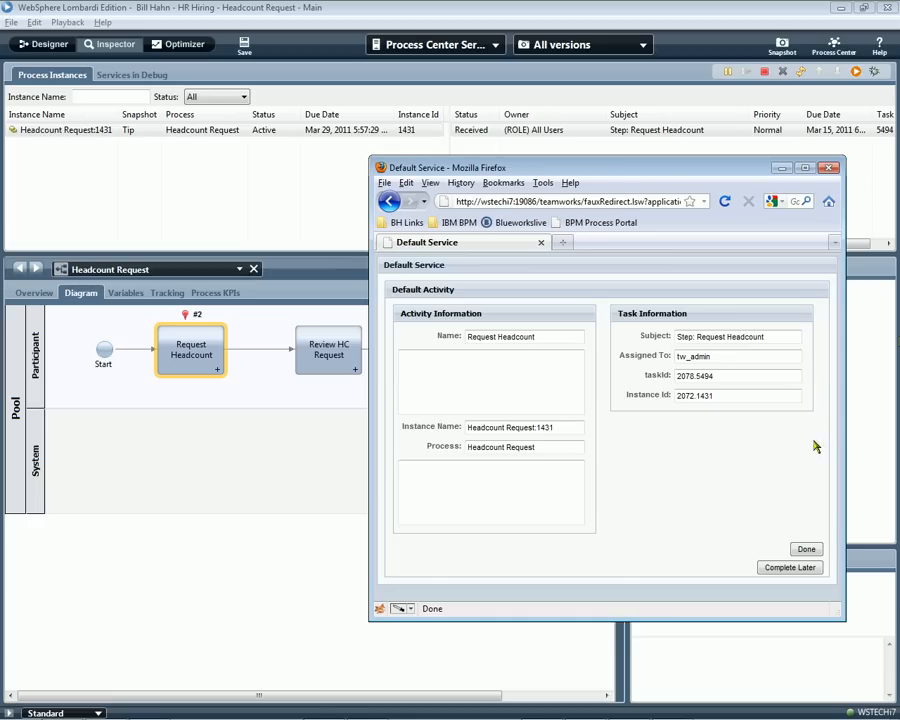
left_click(806, 550)
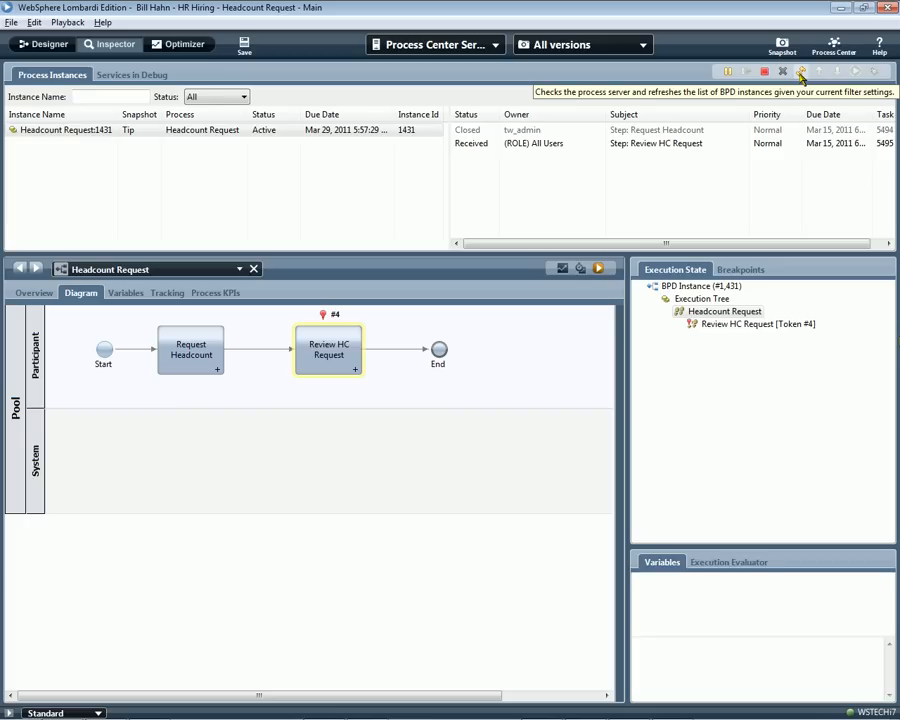
Run and complete the Review HC Request task as tw_admin, and refresh the process instance list.
left_click(799, 146)
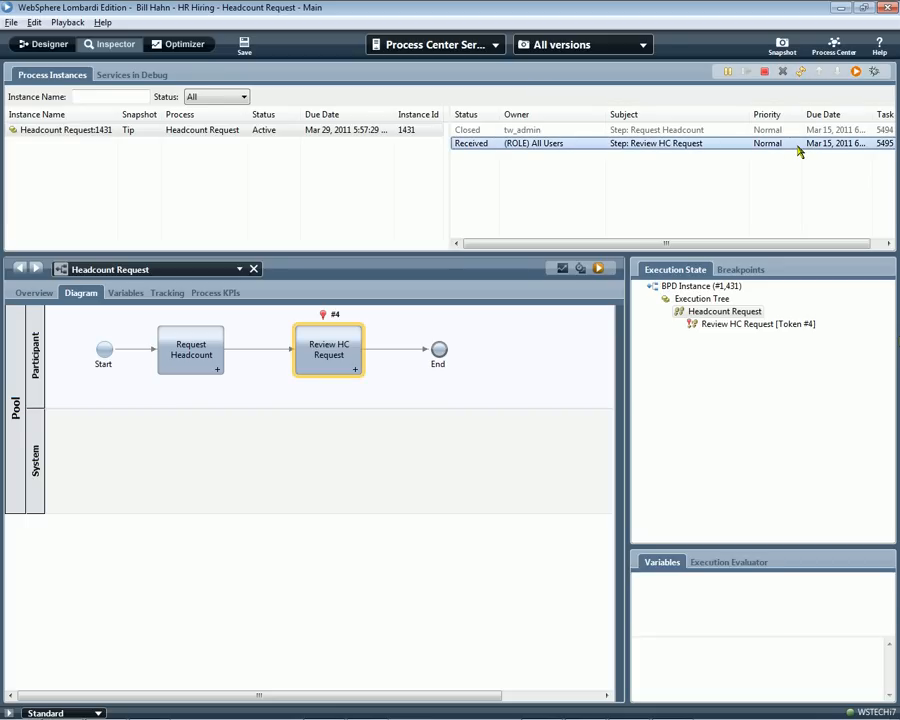
left_click(856, 71)
key("Return")
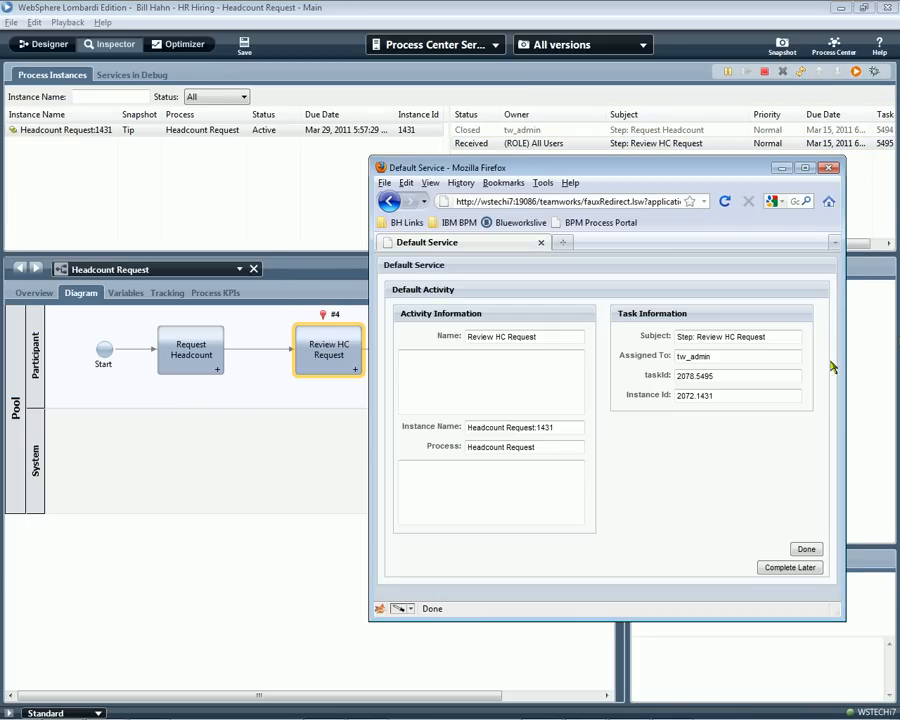
left_click(806, 548)
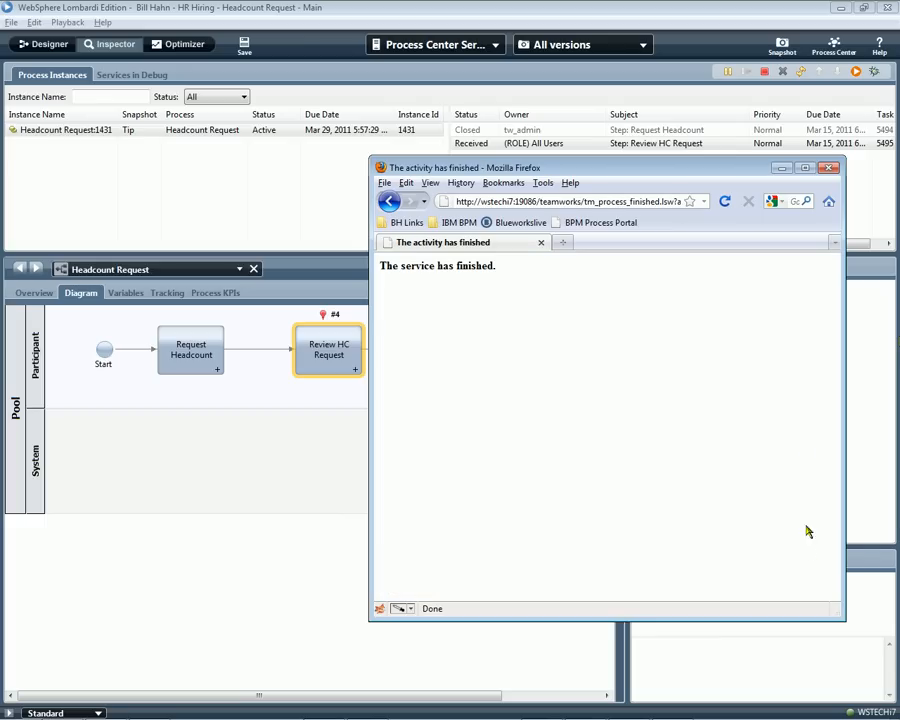
left_click(801, 73)
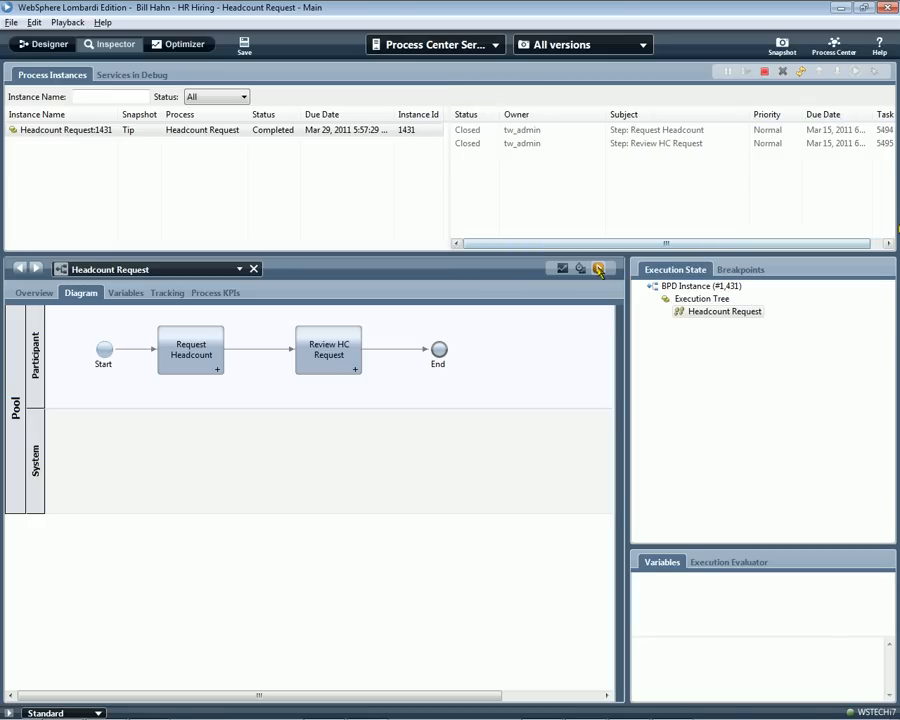
Start another instance of the Headcount Request process and switch to a maximized Firefox window.
left_click(598, 270)
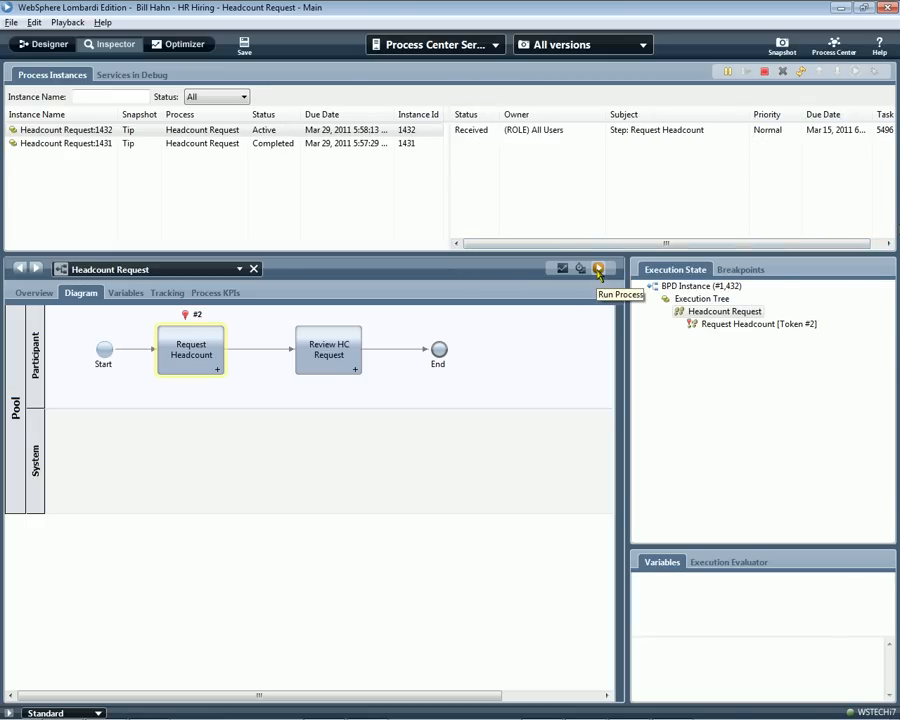
key("alt+Tab")
double_click(593, 170)
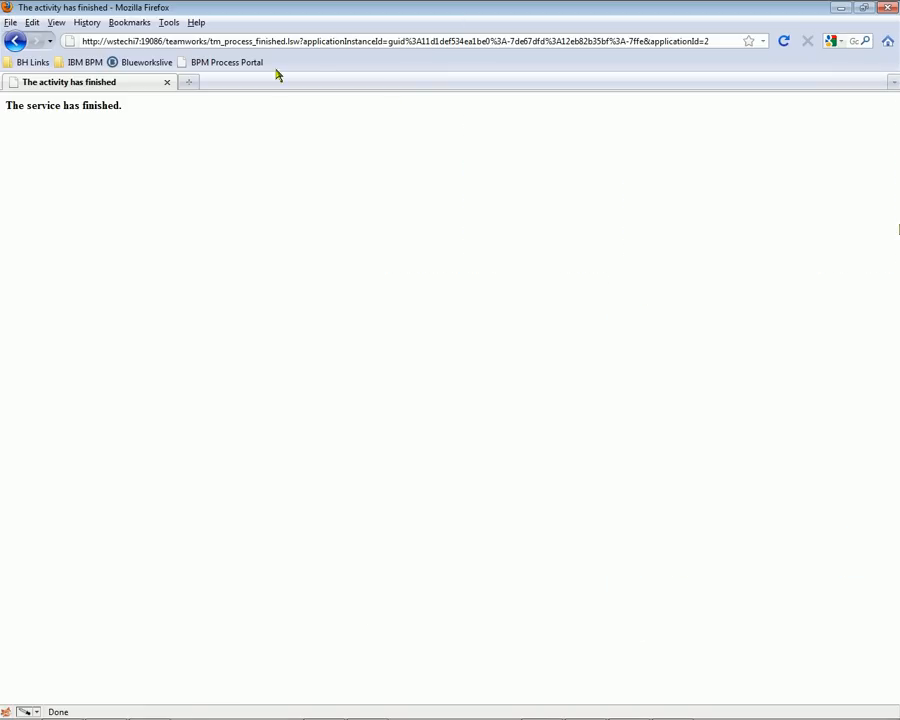
Open the BPM Process Portal and log in as tw_user with the account password.
left_click(248, 65)
left_click(450, 183)
type("tw")
left_click(448, 198)
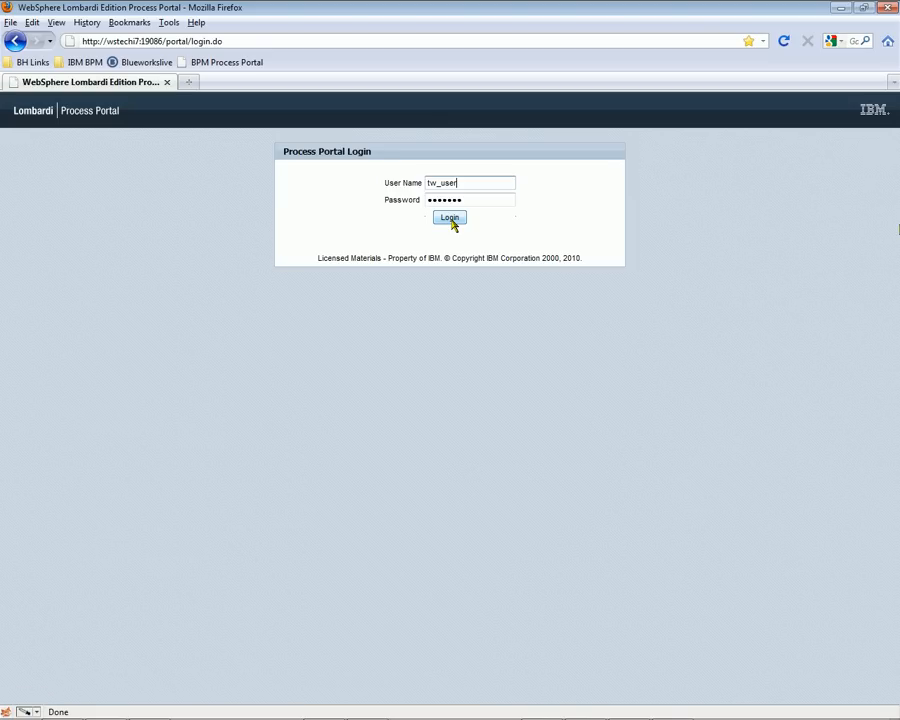
left_click(451, 221)
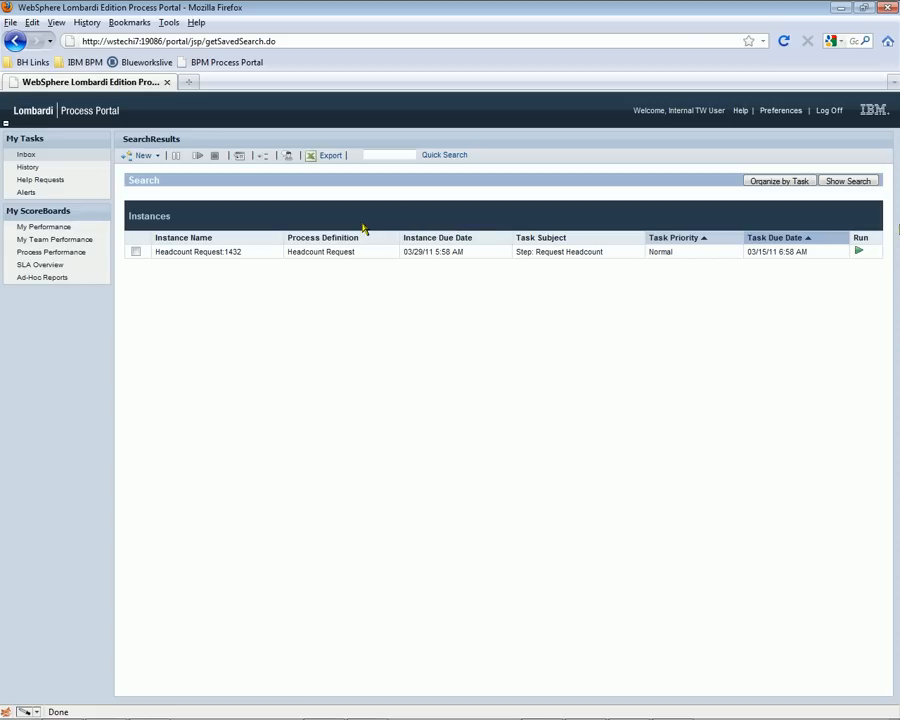
Open the Headcount Request instance from the inbox, then run its Request Headcount task, accept the assignment and complete it.
left_click(197, 252)
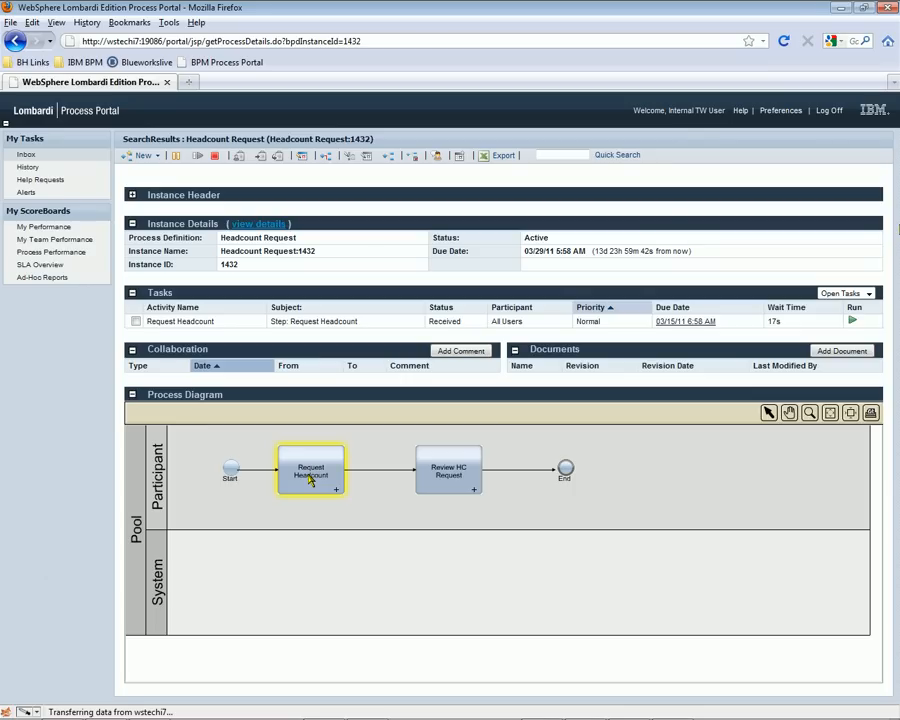
mouse_move(310, 480)
left_click(853, 323)
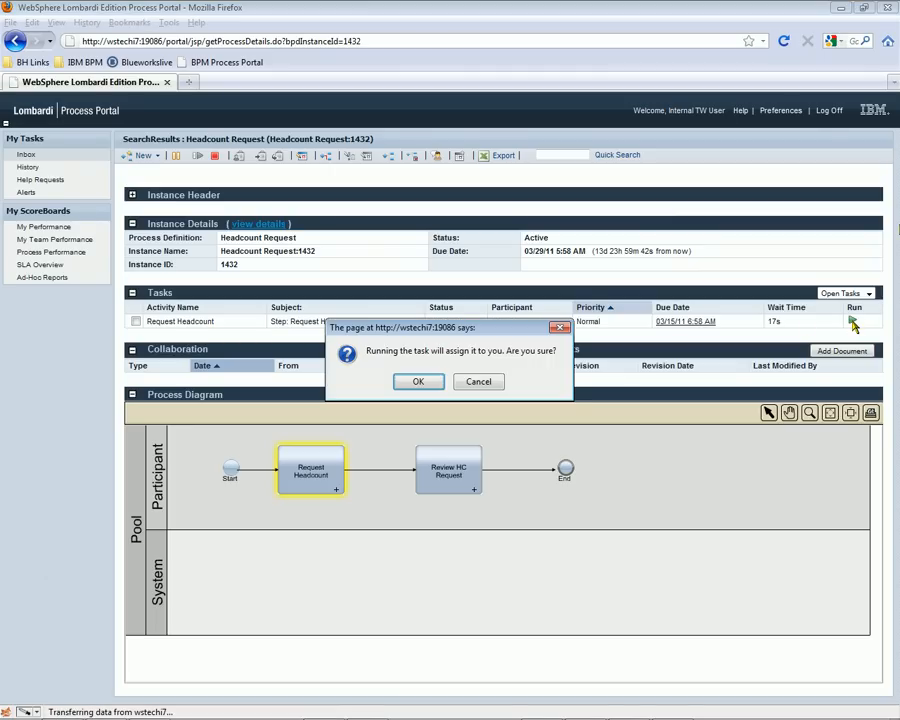
key("Return")
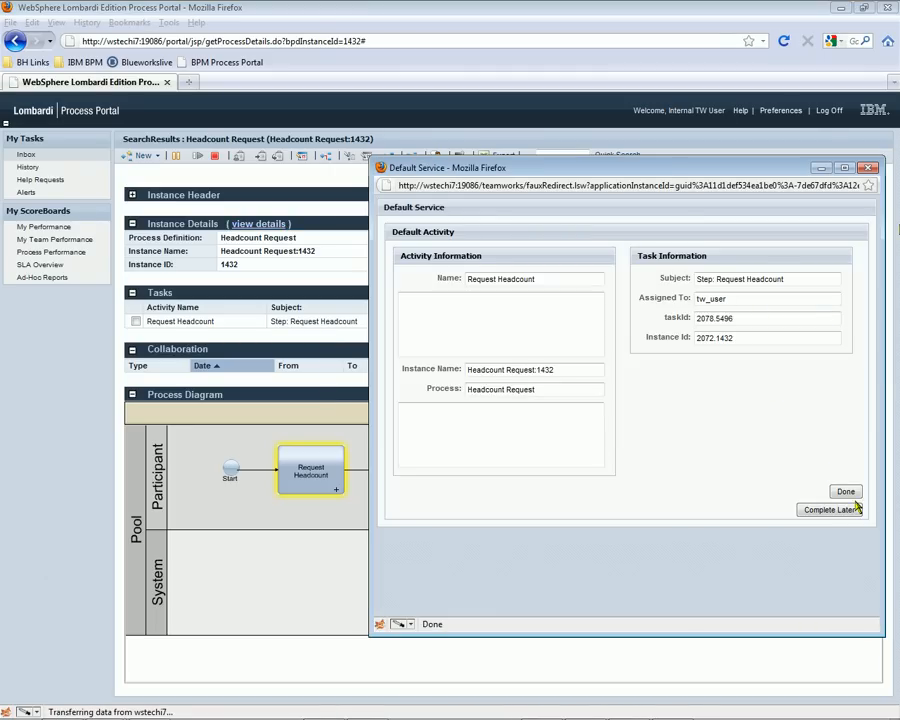
left_click(845, 491)
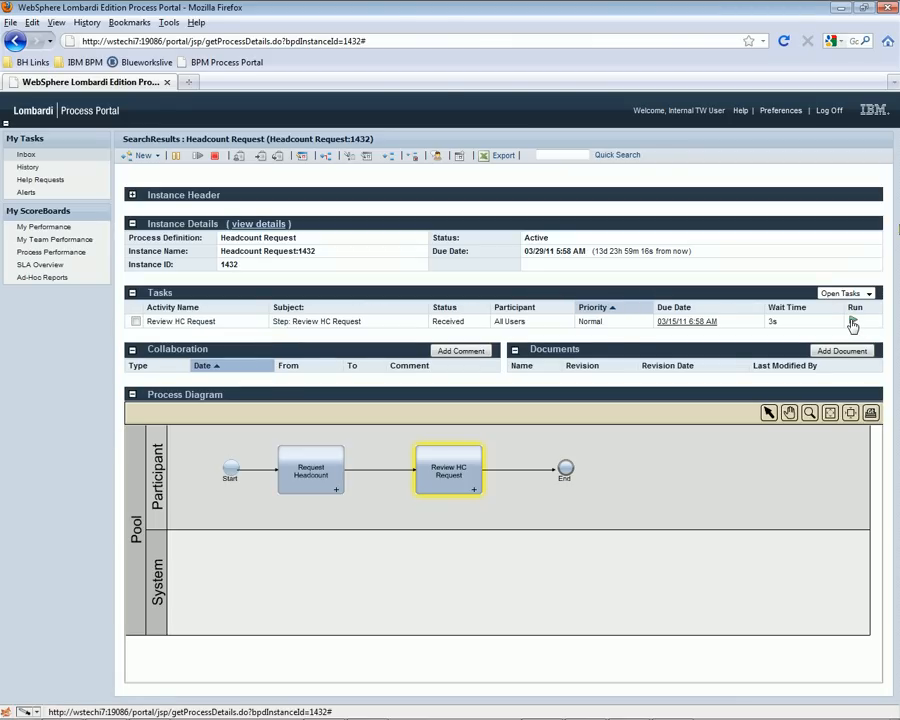
Run the Review HC Request task in the portal, accept the assignment and complete it.
left_click(852, 322)
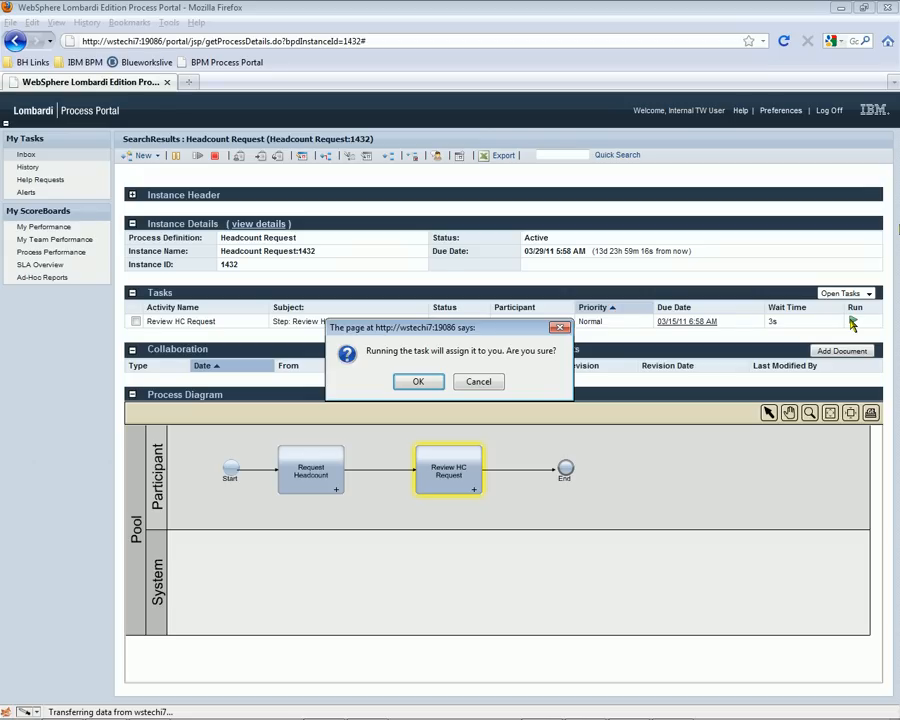
left_click(430, 381)
left_click(846, 492)
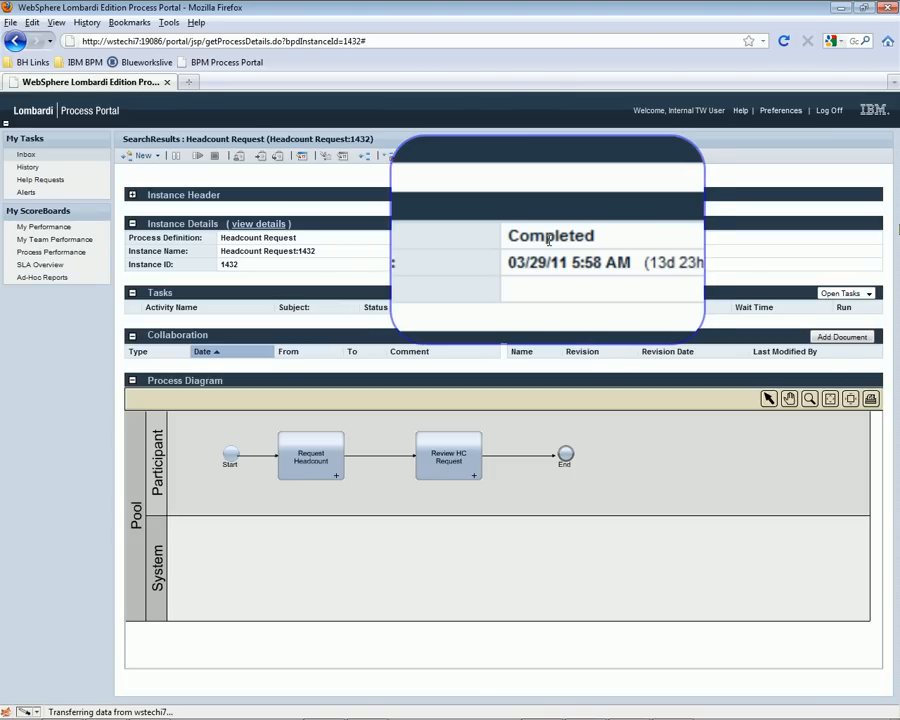
Switch back to WebSphere Lombardi Edition and refresh the process instances to check their status.
key("alt+Tab")
left_click(798, 70)
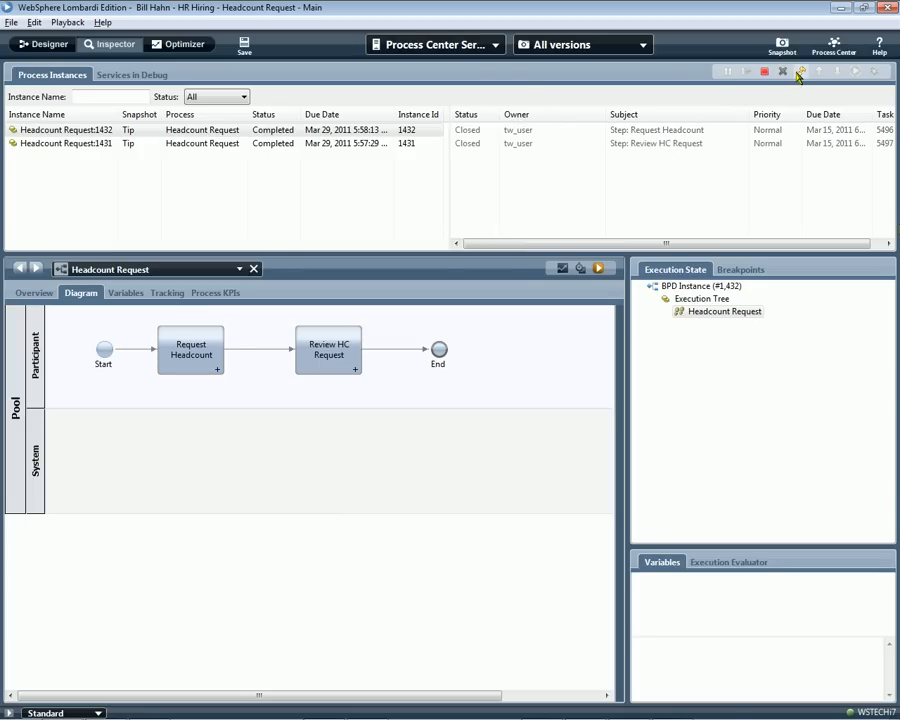
Return to the Designer view and take a snapshot named V1 (2 Activities).
left_click(40, 46)
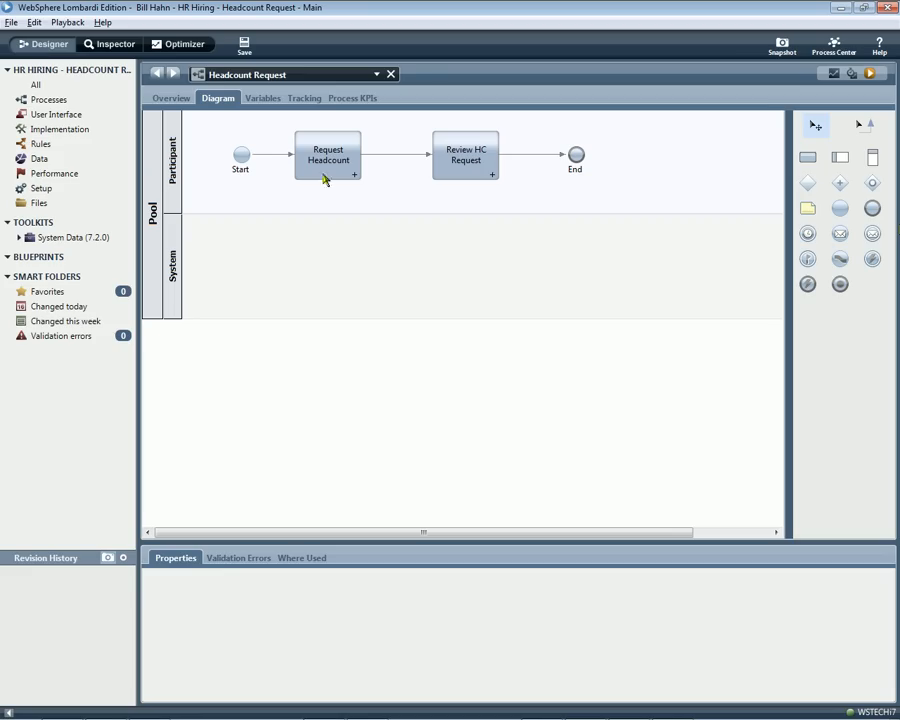
left_click(782, 46)
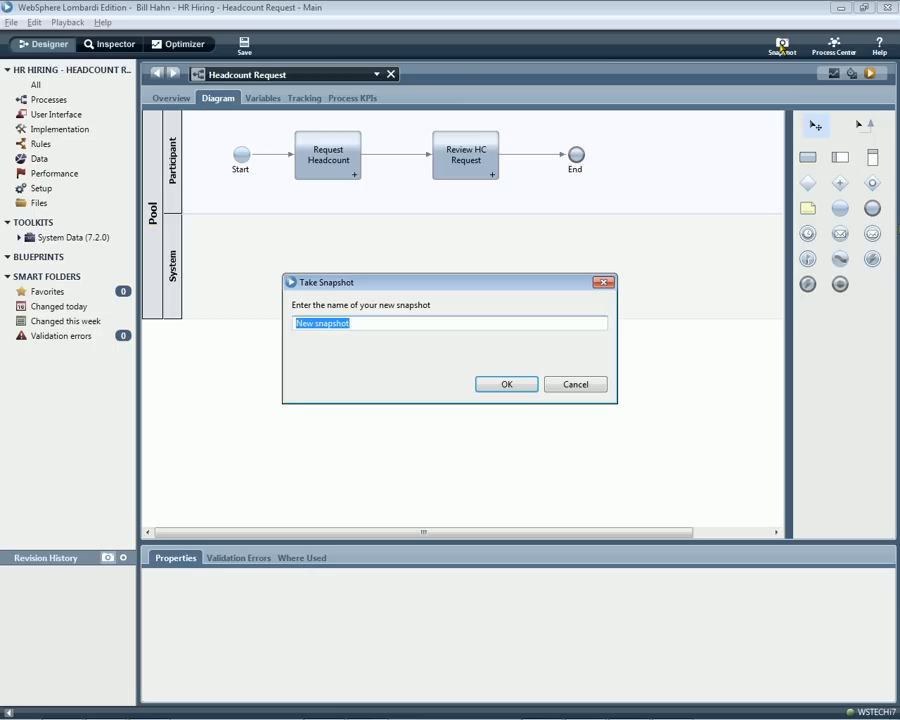
type("V1 (2 Activities)")
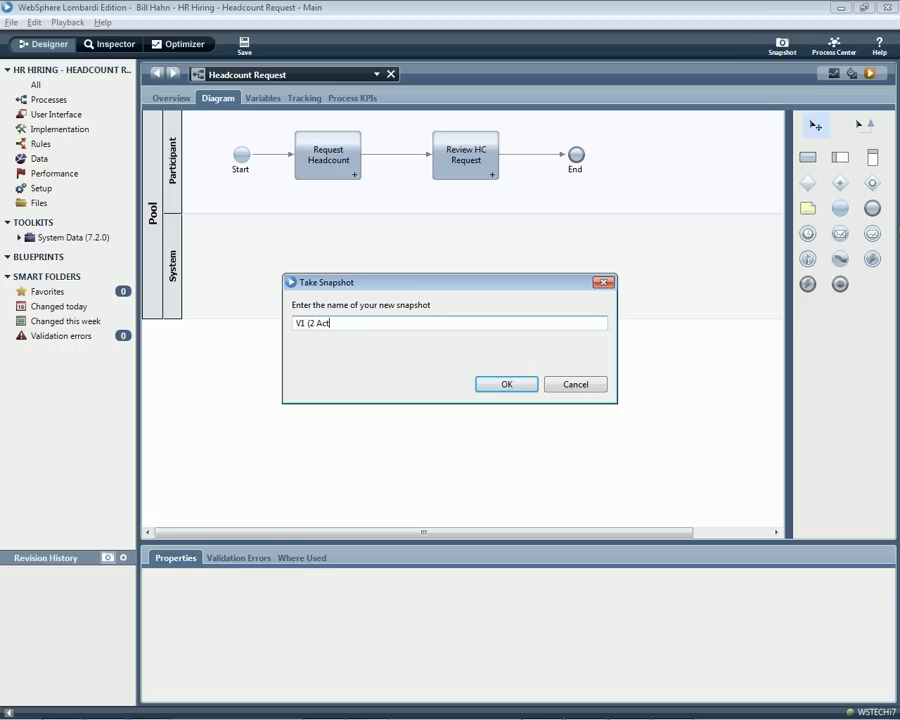
left_click(510, 386)
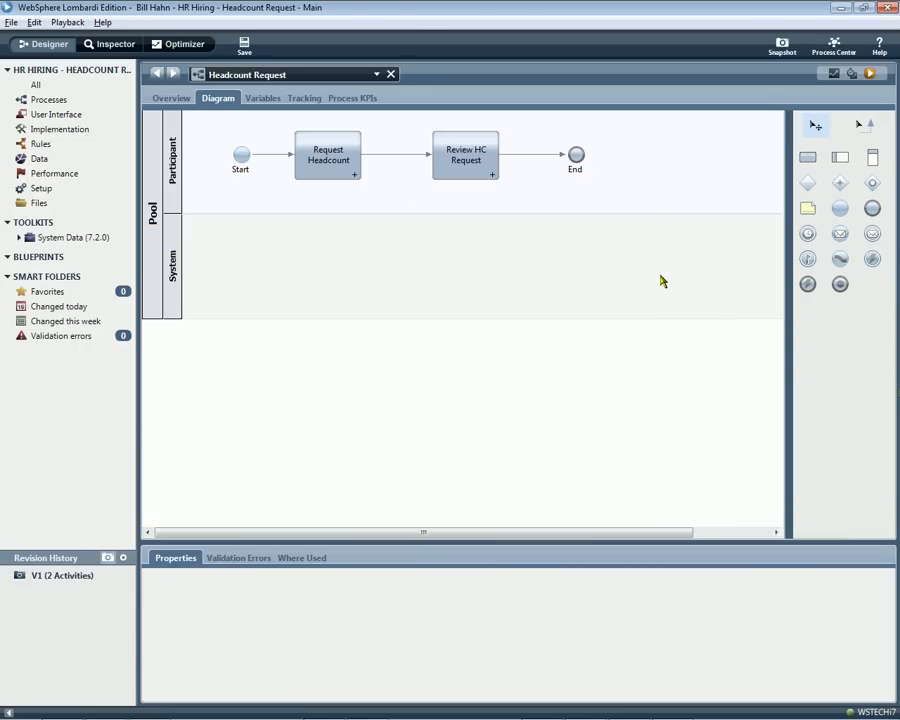
Add a new lane above the Participant lane and rename the Participant lane to Approver.
left_click(463, 159)
left_click_drag(840, 157, 503, 149)
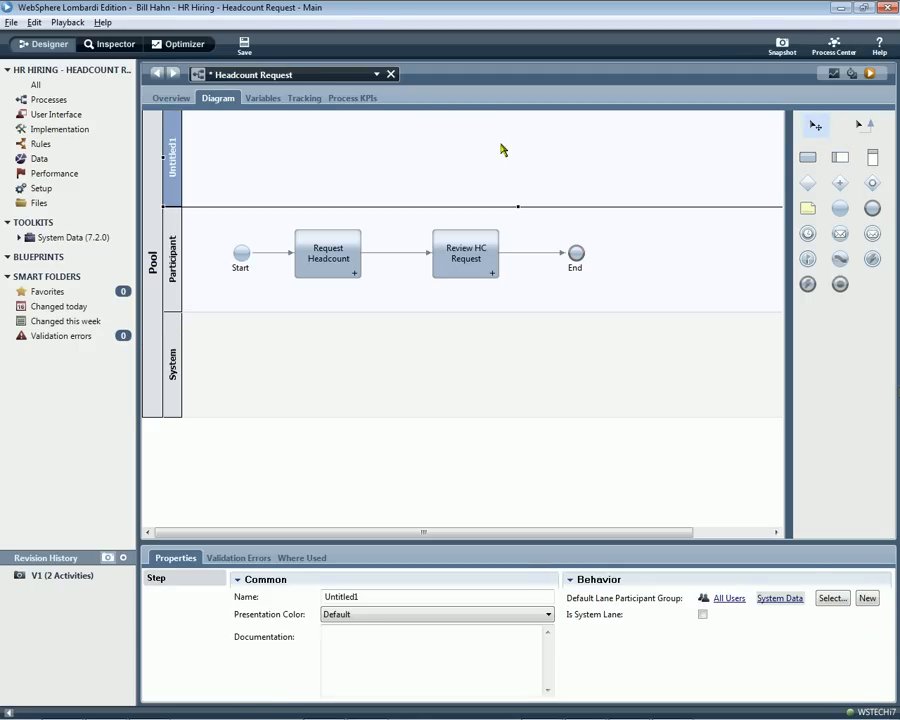
left_click(190, 255)
left_click_drag(392, 596, 310, 604)
type("Approver")
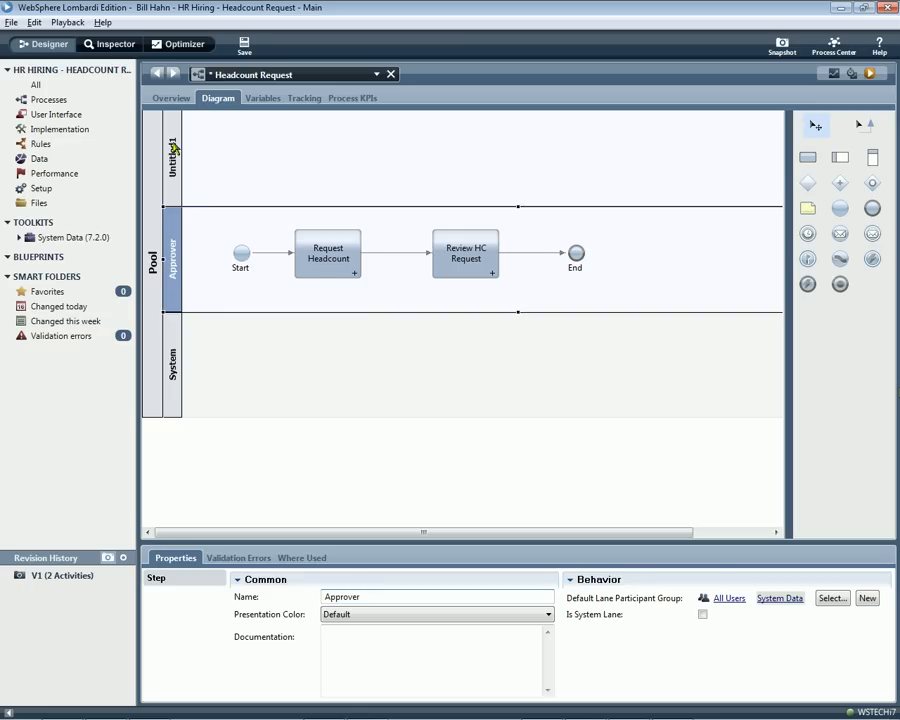
Rename the new untitled lane above Approver to Requester.
left_click(172, 150)
left_click(368, 596)
key("BackSpace")
key("BackSpace")
key("BackSpace")
key("BackSpace")
key("BackSpace")
key("BackSpace")
key("BackSpace")
key("BackSpace")
key("BackSpace")
type("Requester")
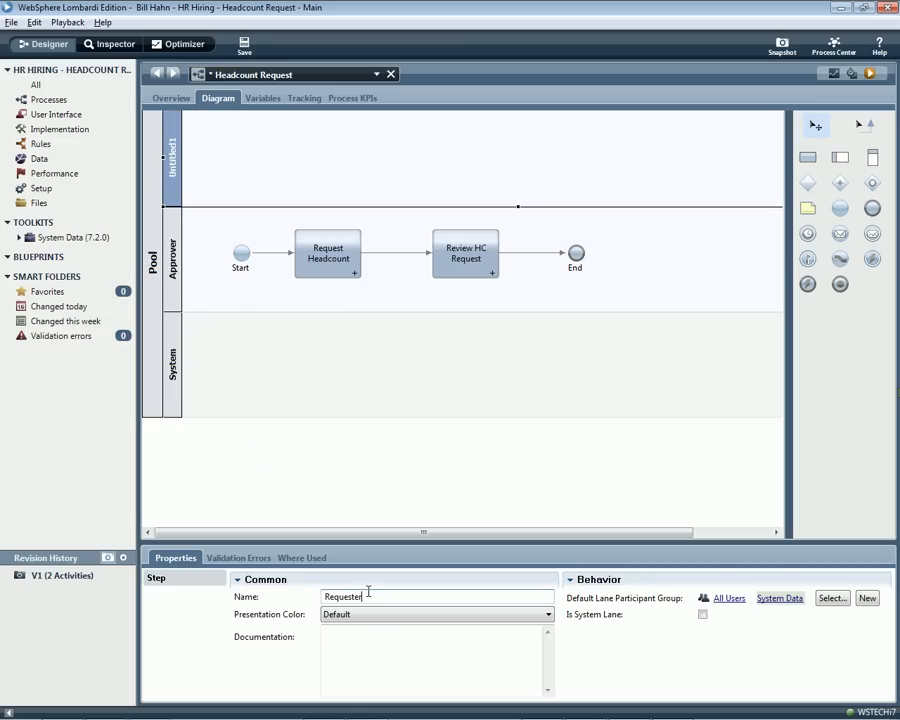
Move Start and Request Headcount up into the Requester lane and shift Review HC Request slightly closer to them.
left_click(324, 260)
left_click(244, 253, "ctrl")
left_click_drag(304, 262, 306, 174)
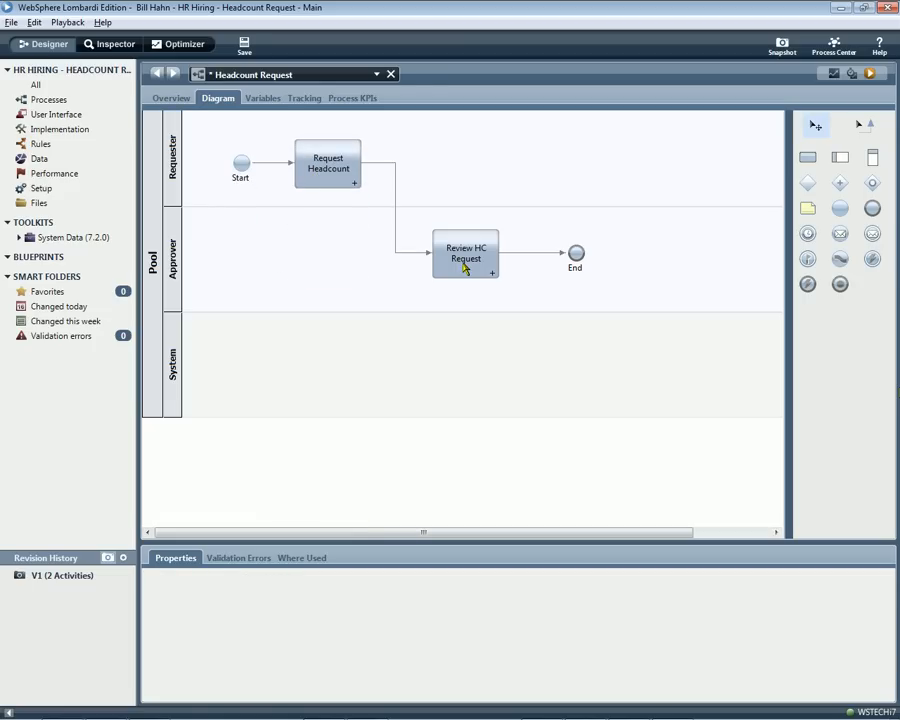
left_click_drag(464, 266, 432, 266)
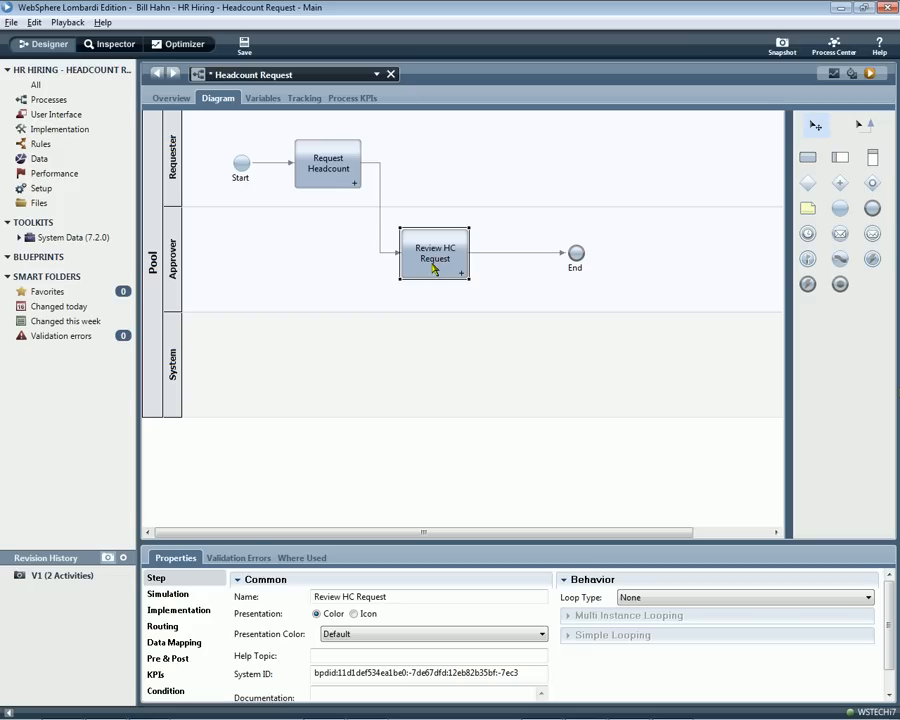
Delete the line from Review HC Request to End and move the End event into the System lane.
left_click(558, 253)
key("Delete")
left_click_drag(575, 260, 640, 374)
Add an activity named Update Sys & Notify Recruiter in the System lane, just before the End event.
left_click(804, 162)
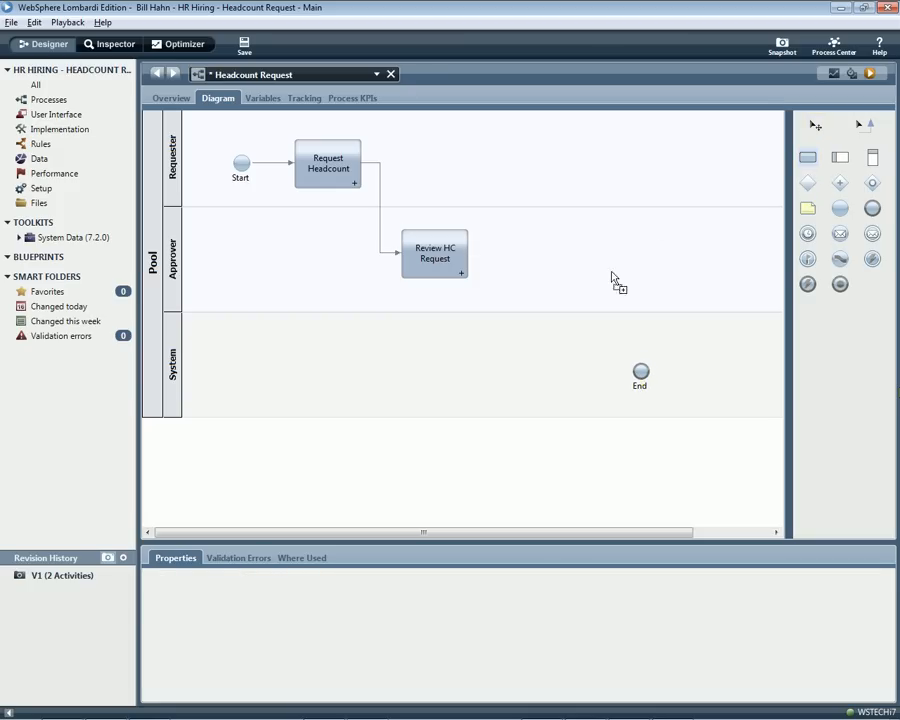
left_click(531, 347)
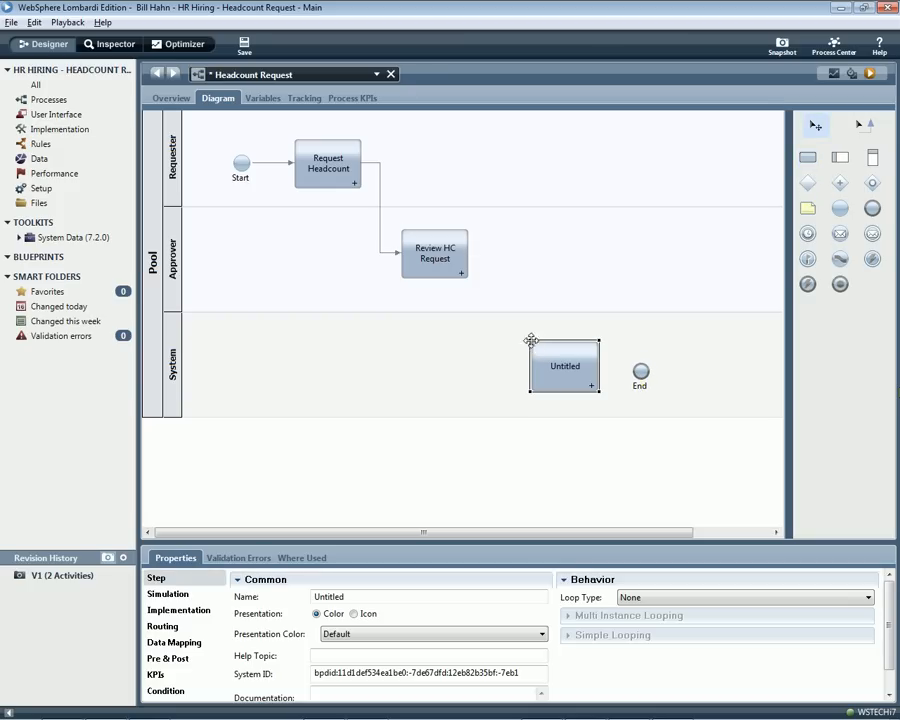
key("BackSpace")
key("BackSpace")
key("BackSpace")
key("BackSpace")
key("BackSpace")
key("BackSpace")
key("BackSpace")
type("Update Sys & Notify Recruiter")
key("Tab")
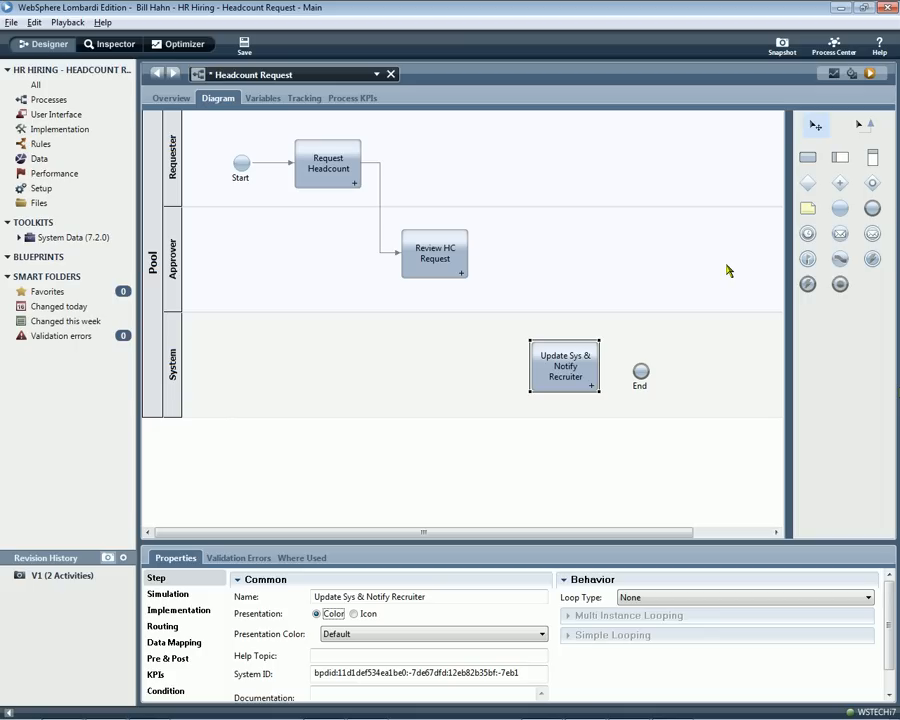
Add a decision gateway named Approved? in the Approver lane just after Review HC Request.
left_click(807, 183)
left_click(503, 236)
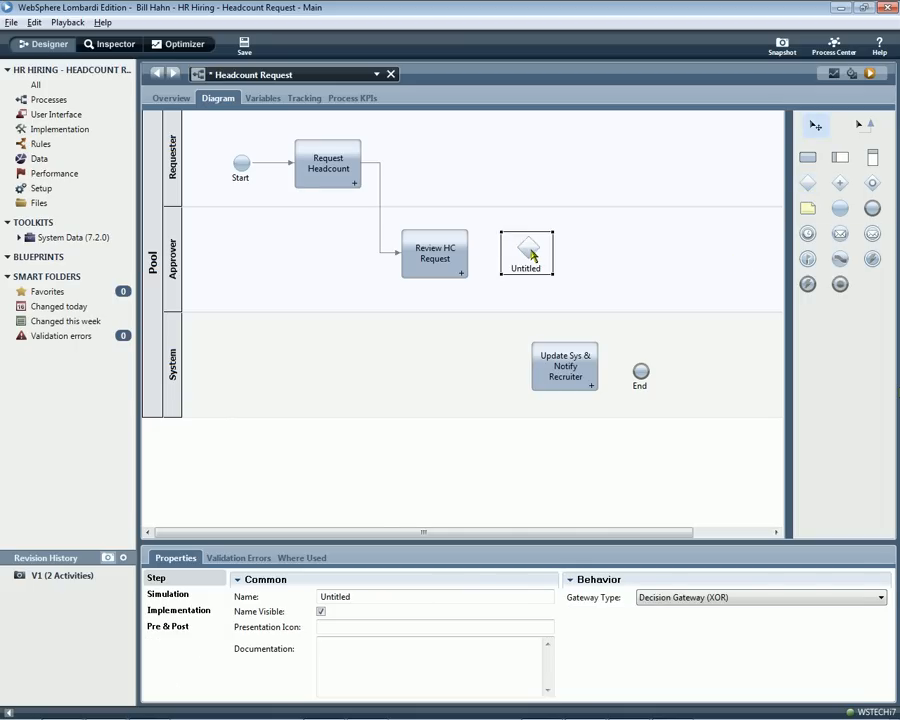
left_click_drag(533, 256, 505, 252)
left_click(378, 595)
key("BackSpace")
key("BackSpace")
key("BackSpace")
key("BackSpace")
key("BackSpace")
key("BackSpace")
key("BackSpace")
key("BackSpace")
type("Approved?")
key("Return")
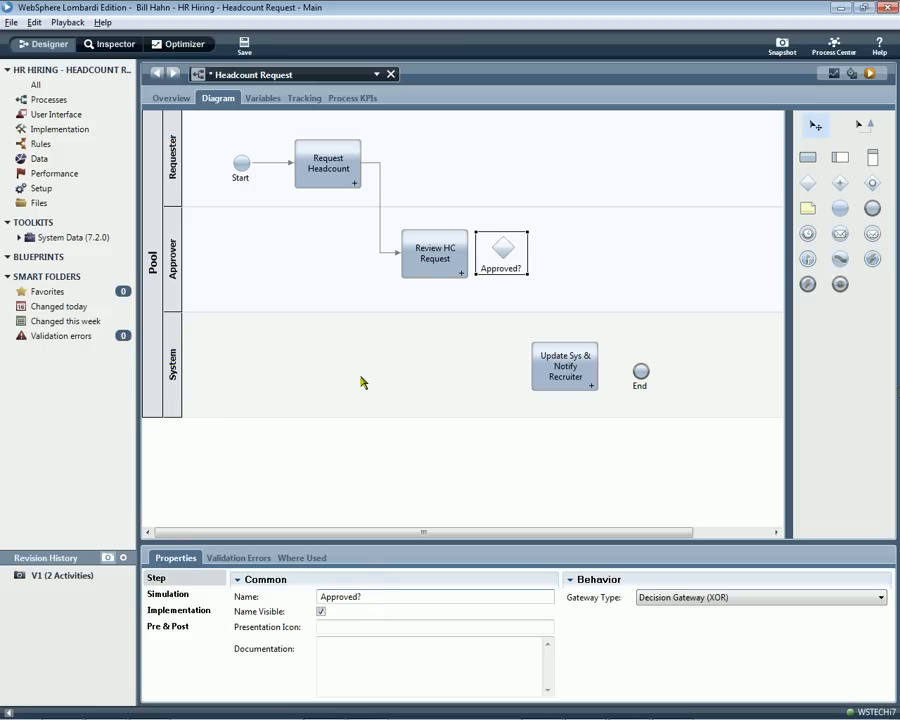
Shift Review HC Request, Request Headcount and Start towards the beginning of their lanes to make room around the gateway.
left_click(409, 257)
left_click(330, 173, "shift")
left_click_drag(330, 173, 306, 173)
left_click(240, 165, "shift")
left_click_drag(240, 165, 210, 166)
Connect Review HC Request through the Approved? gateway to Update Sys & Notify Recruiter and End, with a loop from the gateway back to Request Headcount.
left_click(500, 252)
mouse_move(500, 252)
left_mouse_down()
mouse_move(418, 263)
mouse_move(470, 249)
mouse_move(535, 348)
left_mouse_up()
left_click(862, 124)
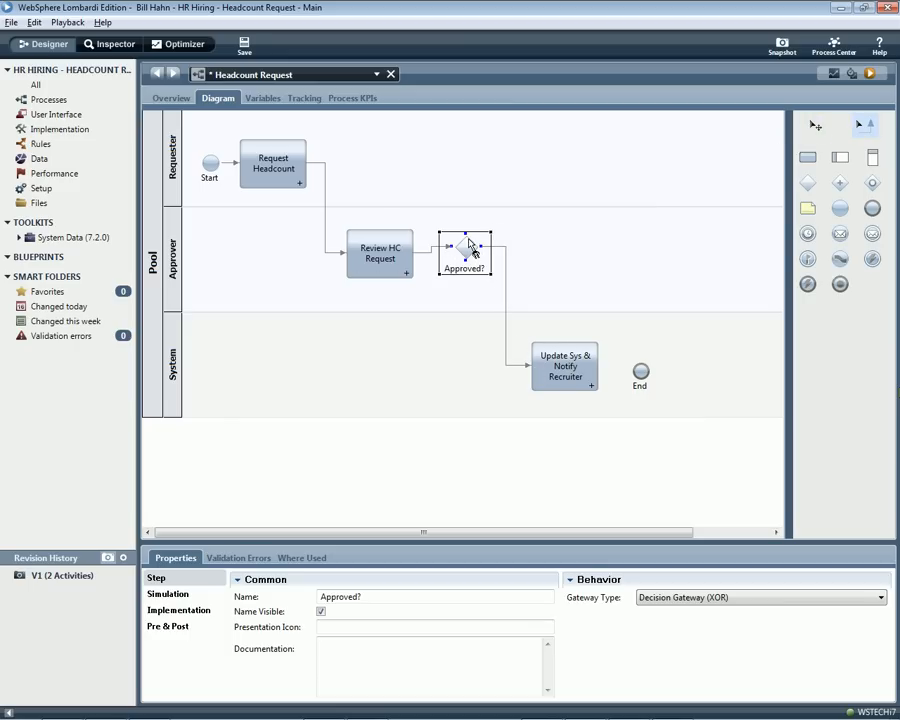
mouse_move(469, 243)
left_mouse_down()
mouse_move(462, 195)
mouse_move(297, 133)
mouse_move(281, 142)
left_mouse_up()
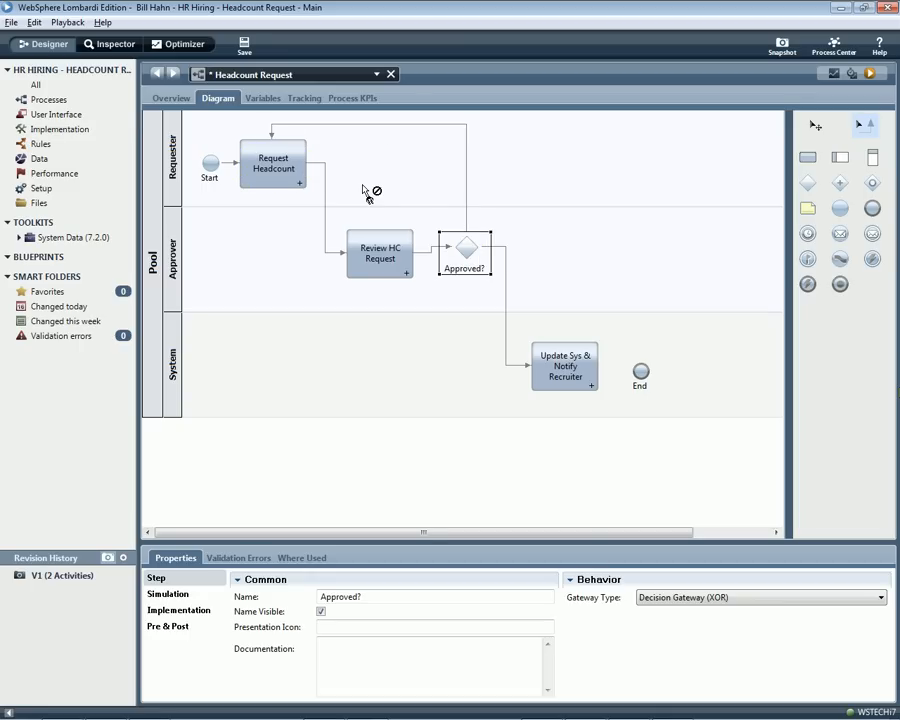
left_click_drag(565, 355, 632, 373)
left_click(640, 369)
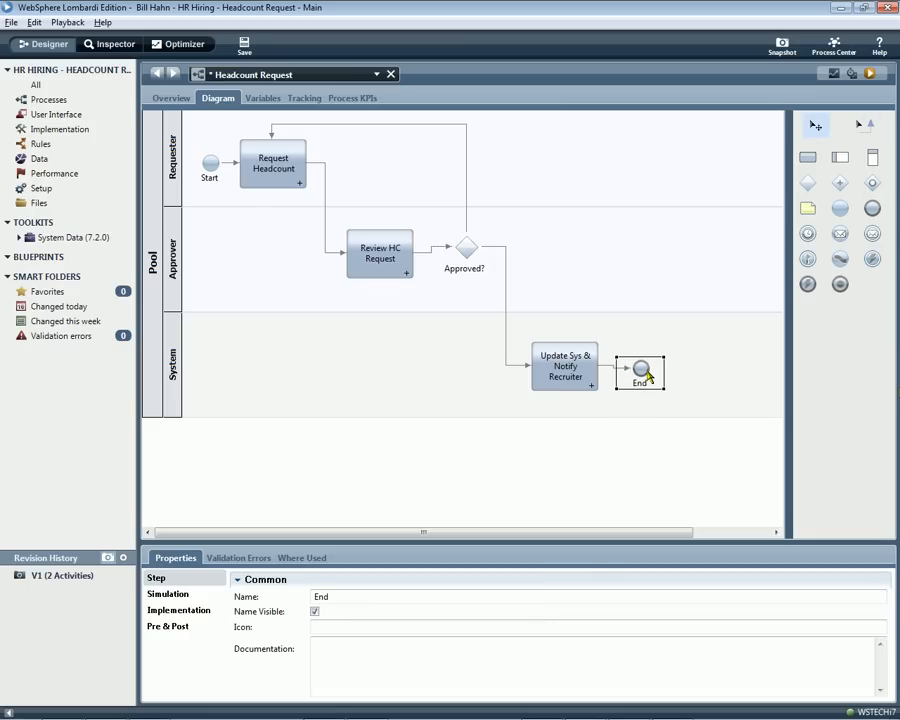
left_click(468, 252)
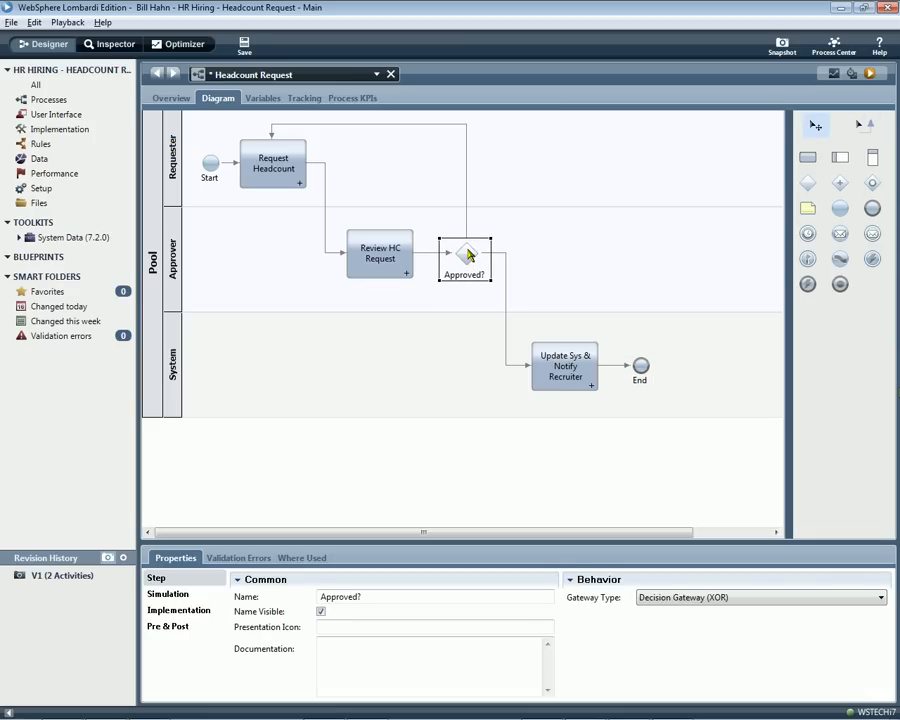
left_click(469, 254)
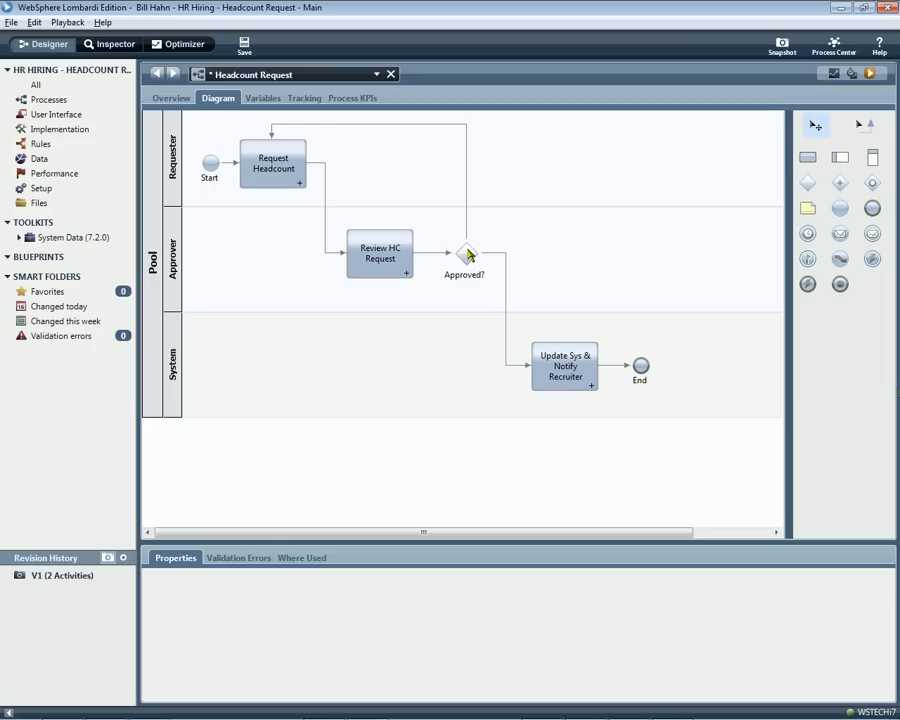
Run the Headcount Request process, complete its Request Headcount task and refresh the instance in the Inspector.
left_click(869, 74)
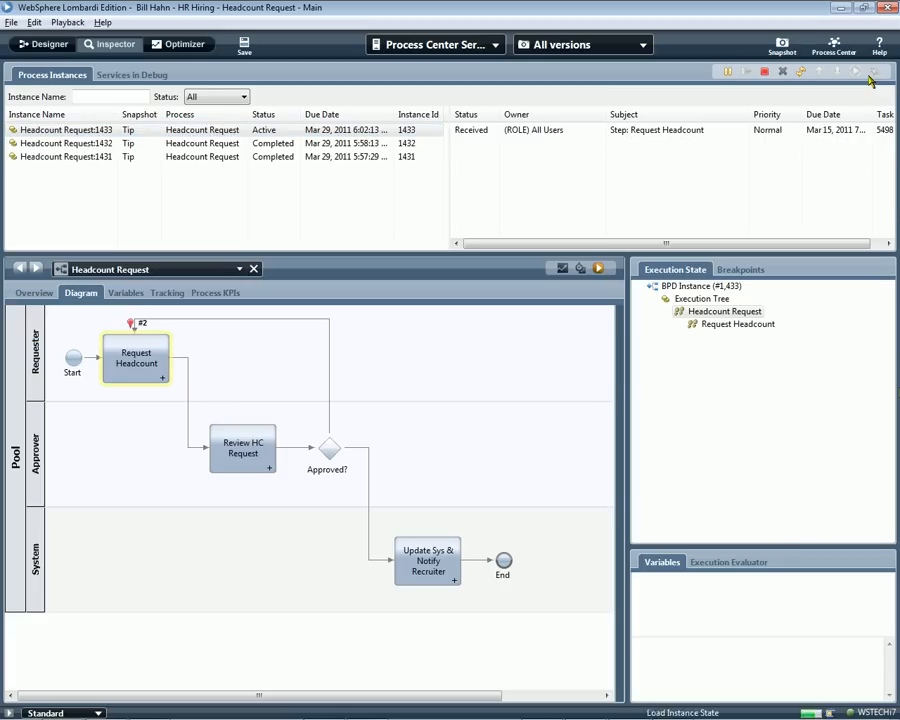
left_click(856, 73)
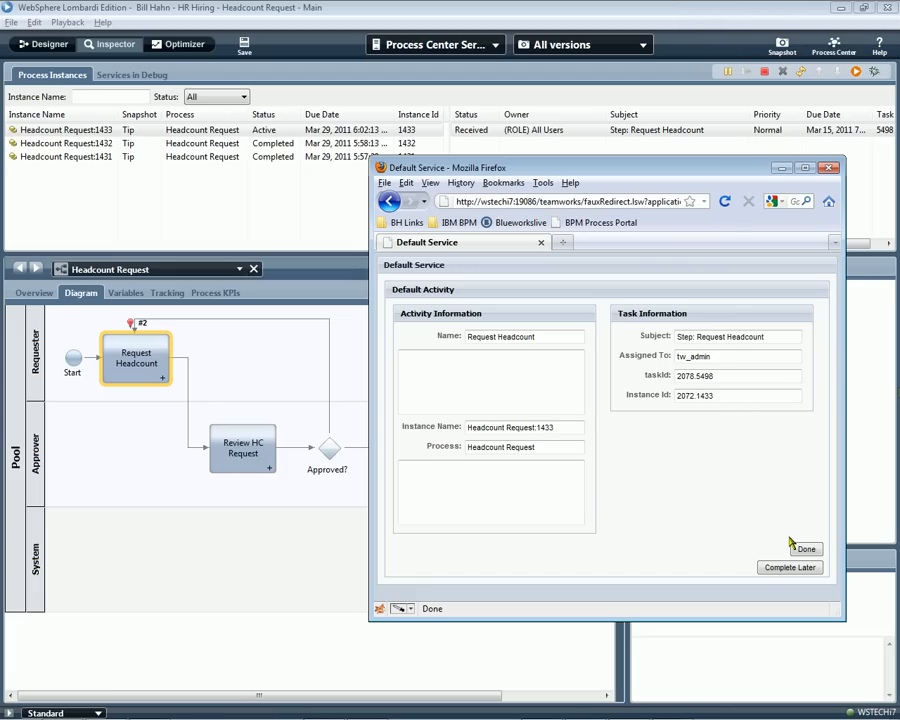
left_click(798, 547)
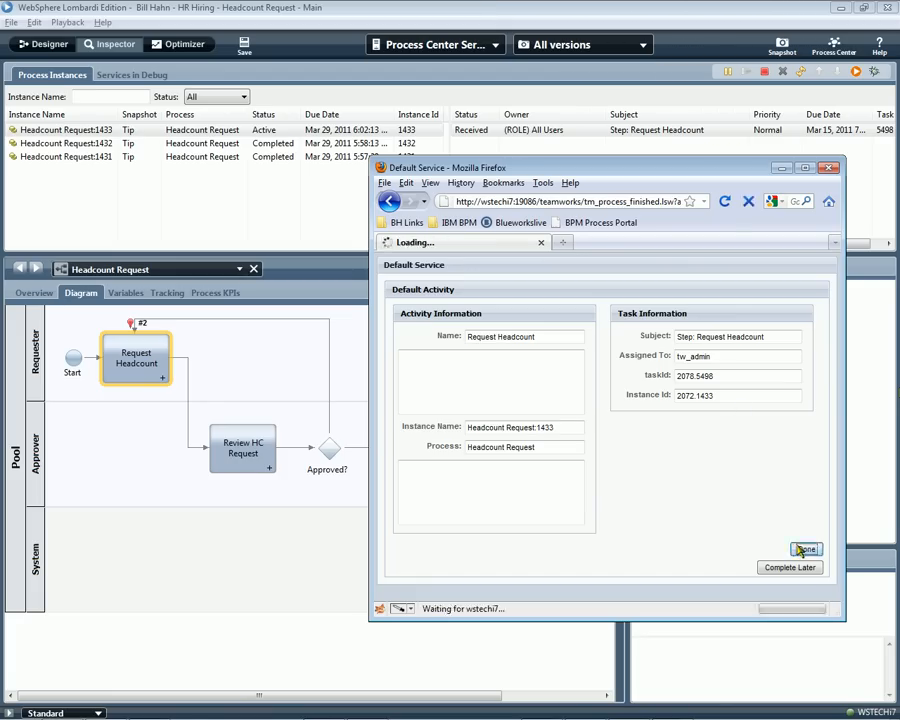
left_click(801, 74)
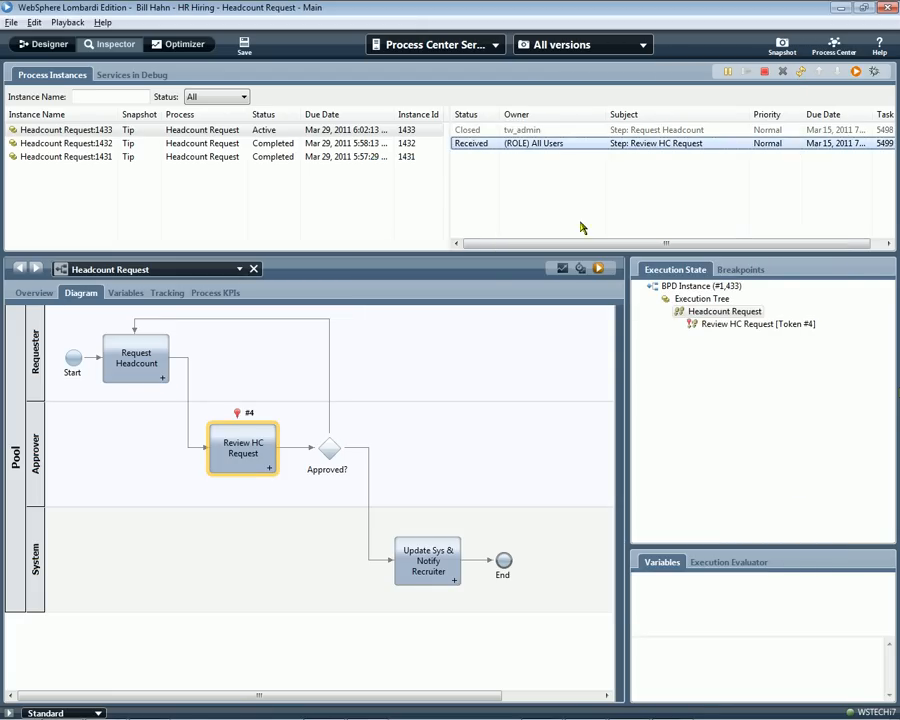
Run and complete the Review HC Request task, refresh the instance and select its newly received task.
left_click(854, 76)
key("t")
key("Return")
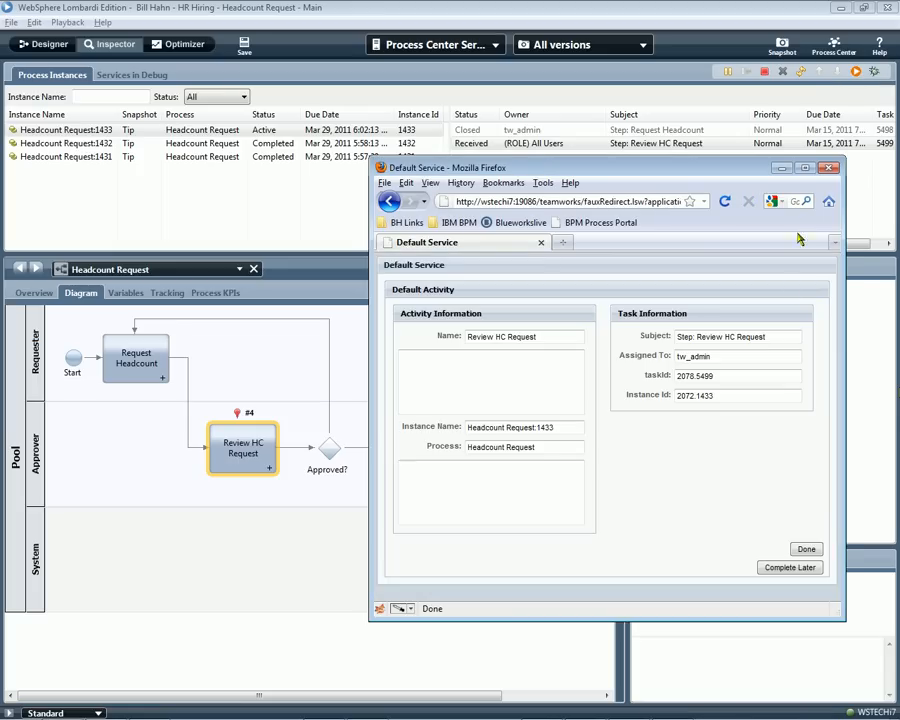
left_click(807, 550)
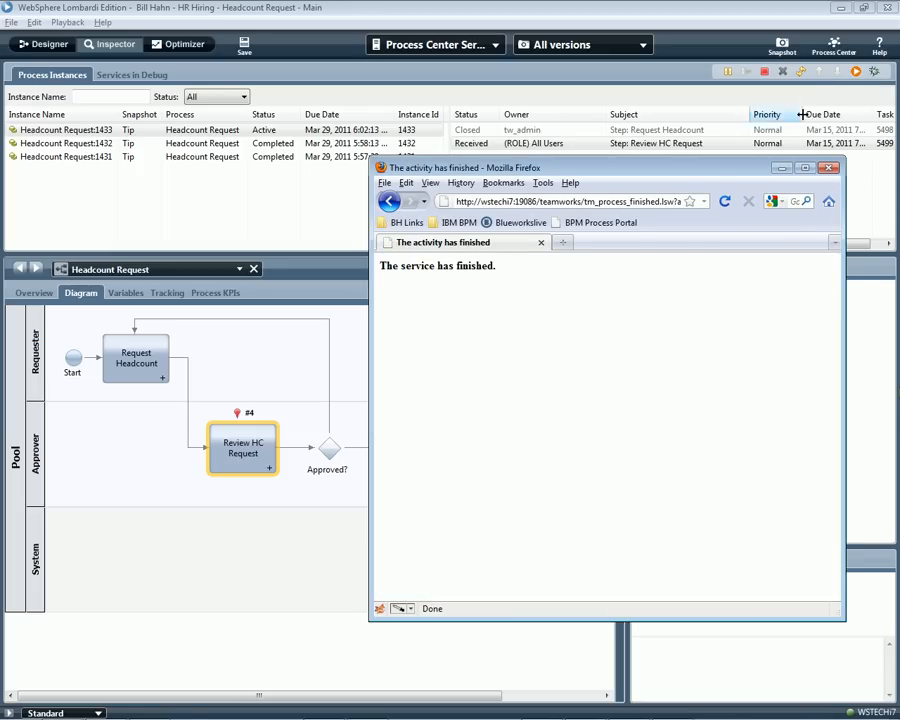
left_click(800, 74)
left_click(696, 160)
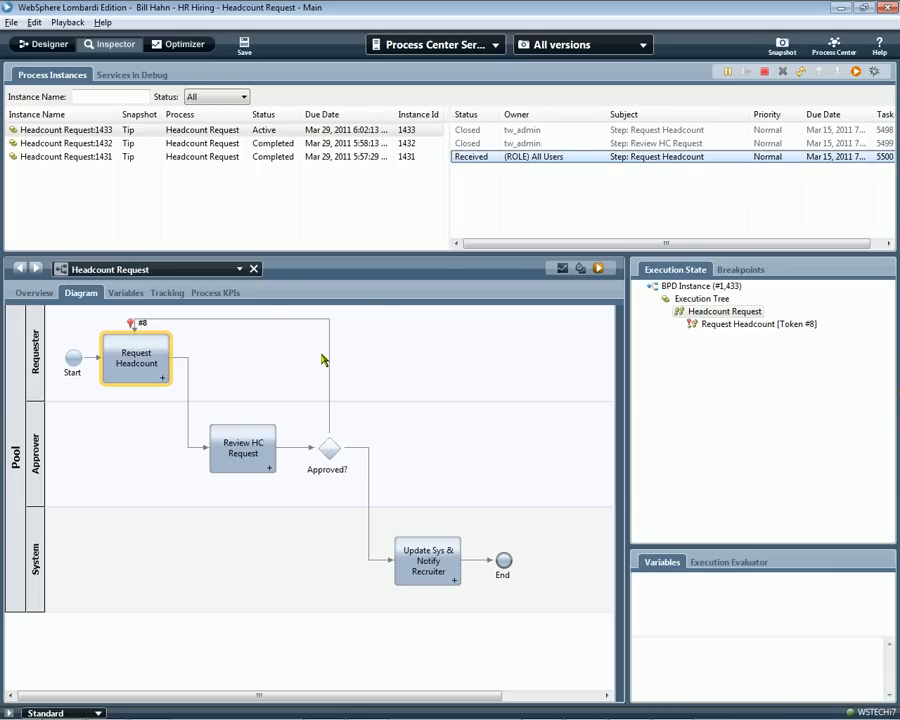
Return to the Designer view and examine the decision conditions in the Approved? gateway's implementation.
left_click(38, 44)
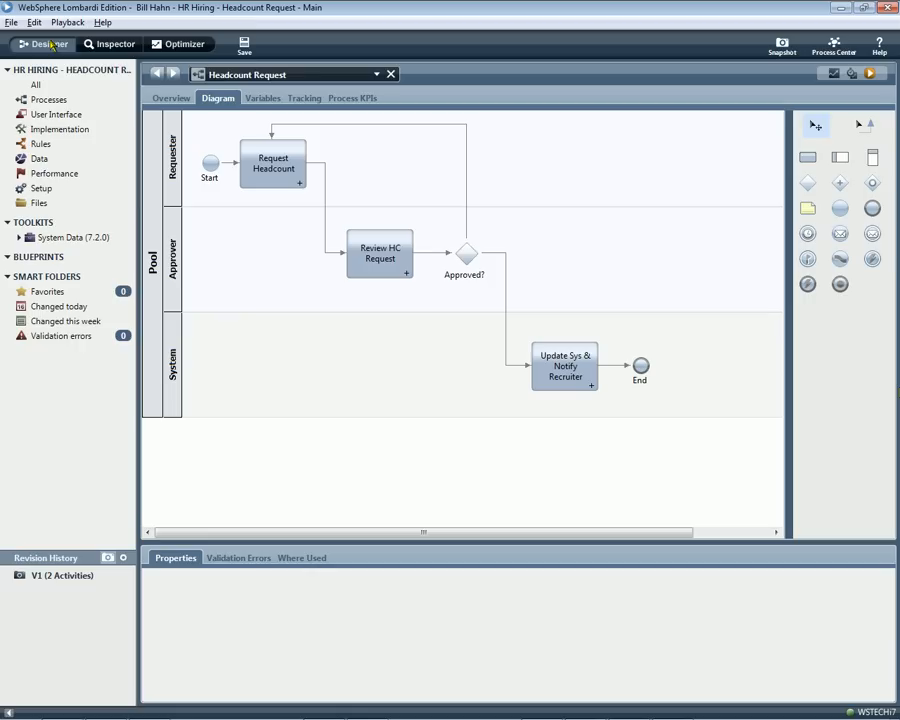
left_click(463, 262)
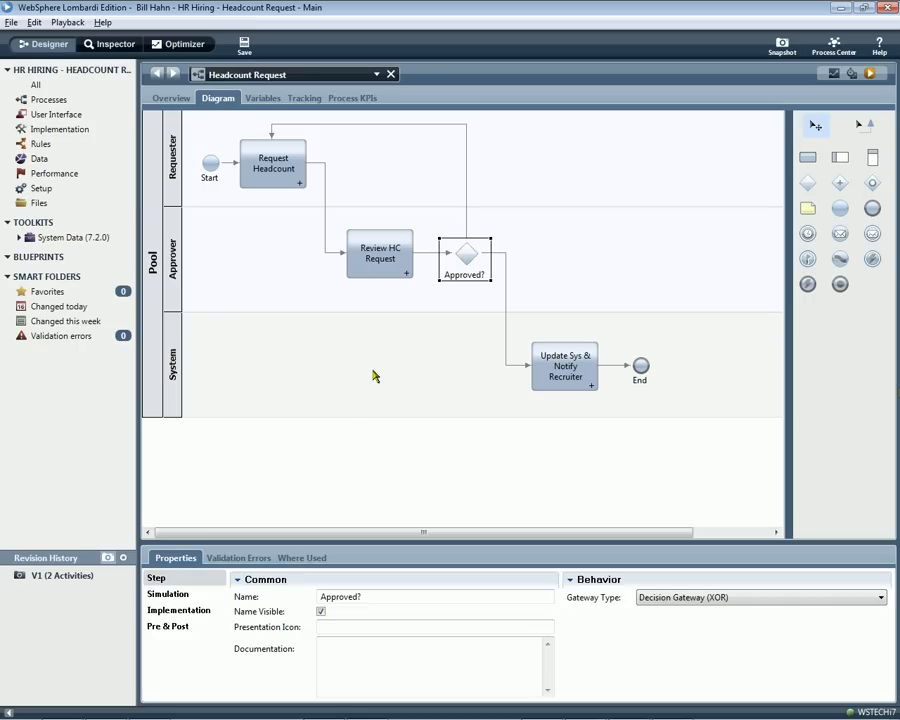
left_click(205, 611)
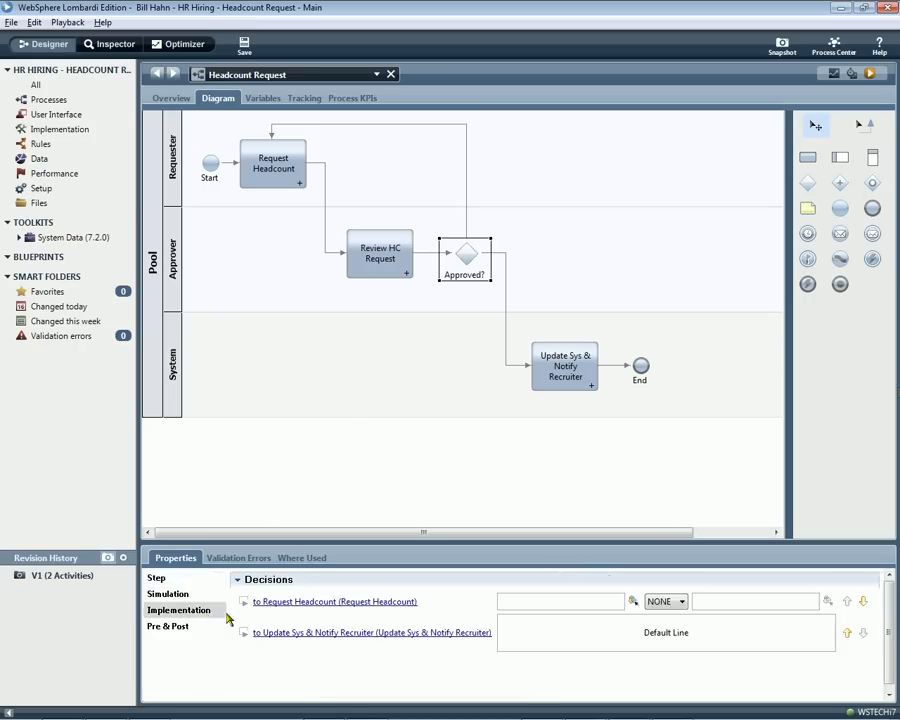
Rename the line from the gateway back to Request Headcount to No and make its name visible.
left_click(466, 170)
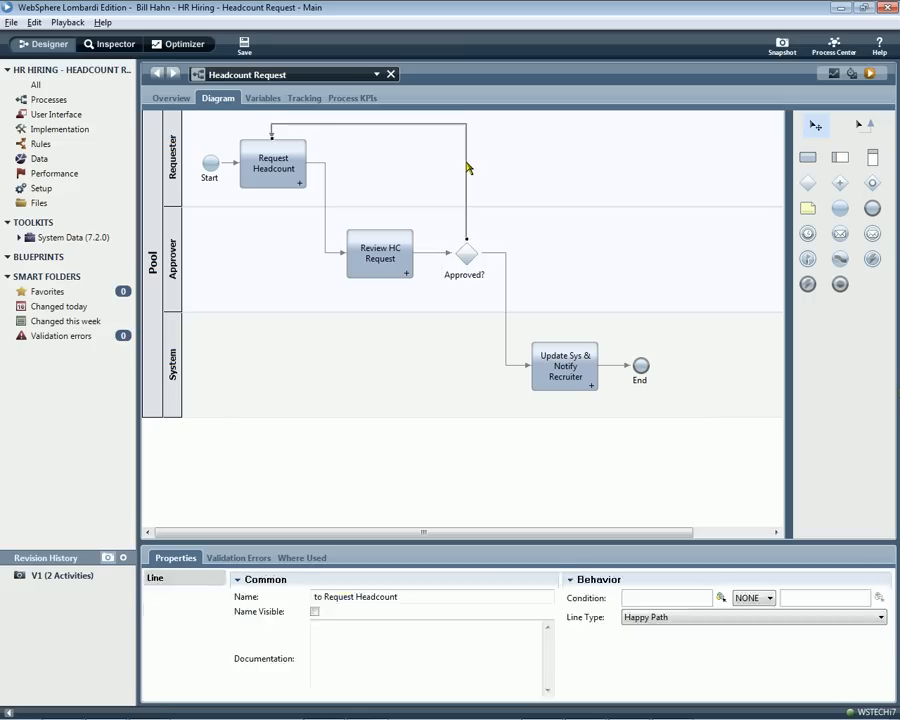
left_click_drag(407, 596, 289, 613)
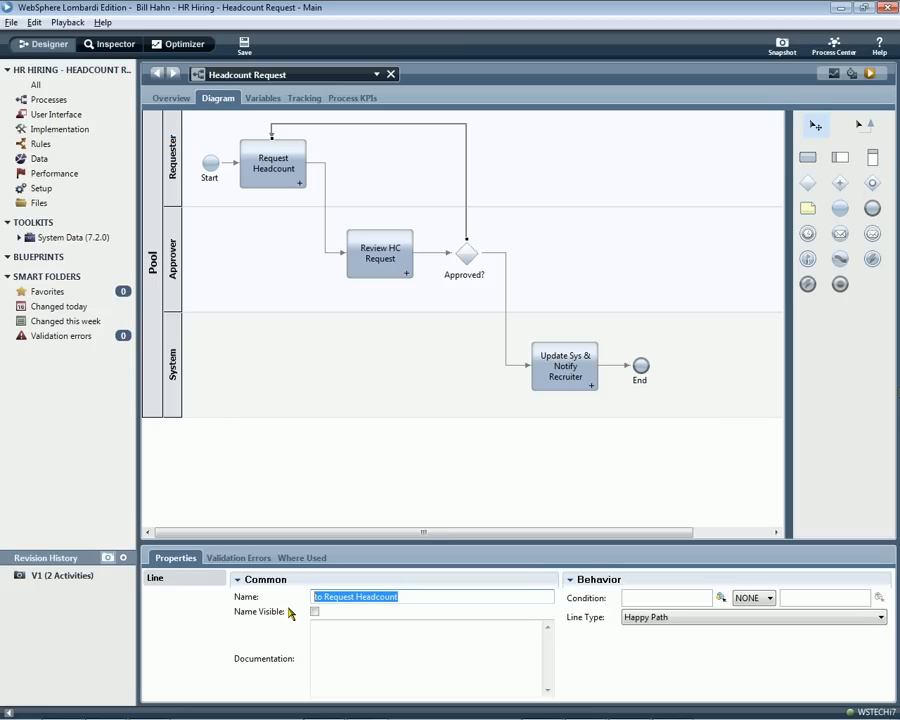
type("No")
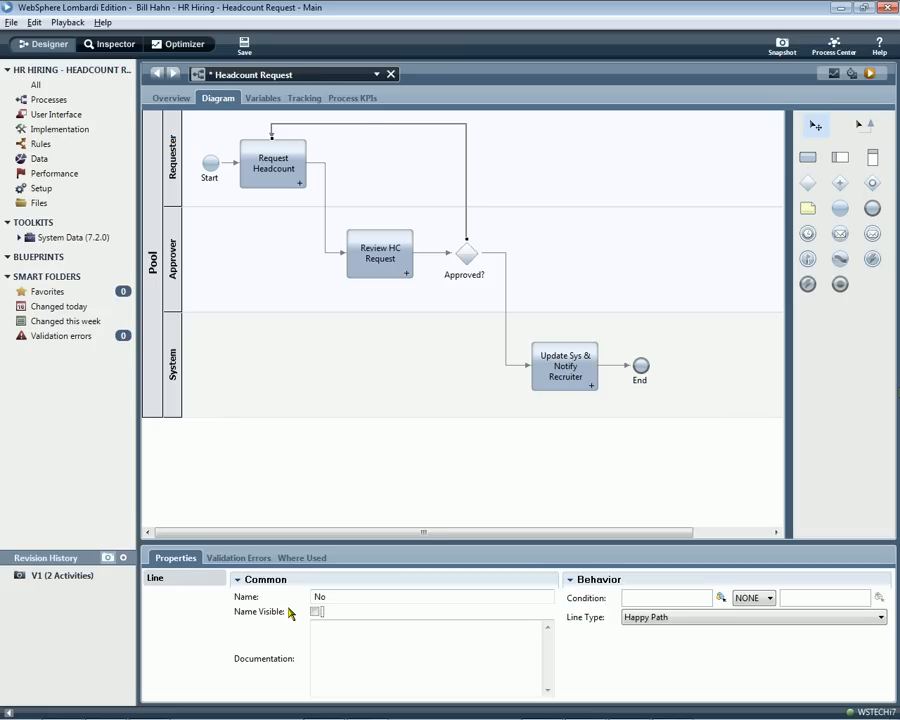
left_click(315, 611)
Rename the line from the gateway to Update Sys & Notify Recruiter to Yes and make its name visible.
left_click(506, 320)
left_click_drag(454, 596, 313, 596)
type("Yes")
left_click(315, 611)
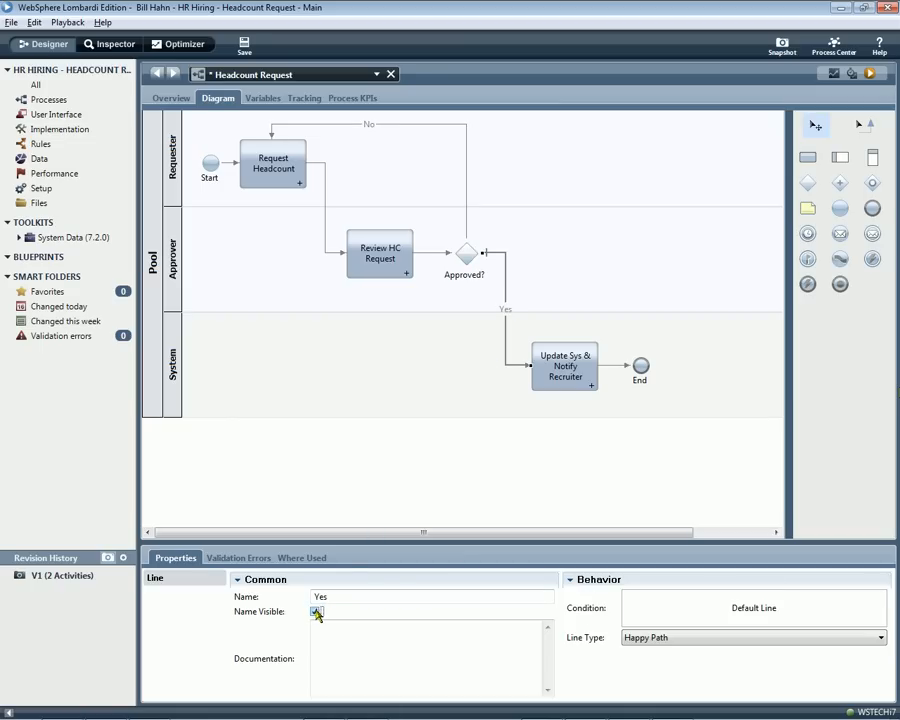
Reorder the Approved? gateway's decisions so the No line to Request Headcount is the default line.
left_click(466, 254)
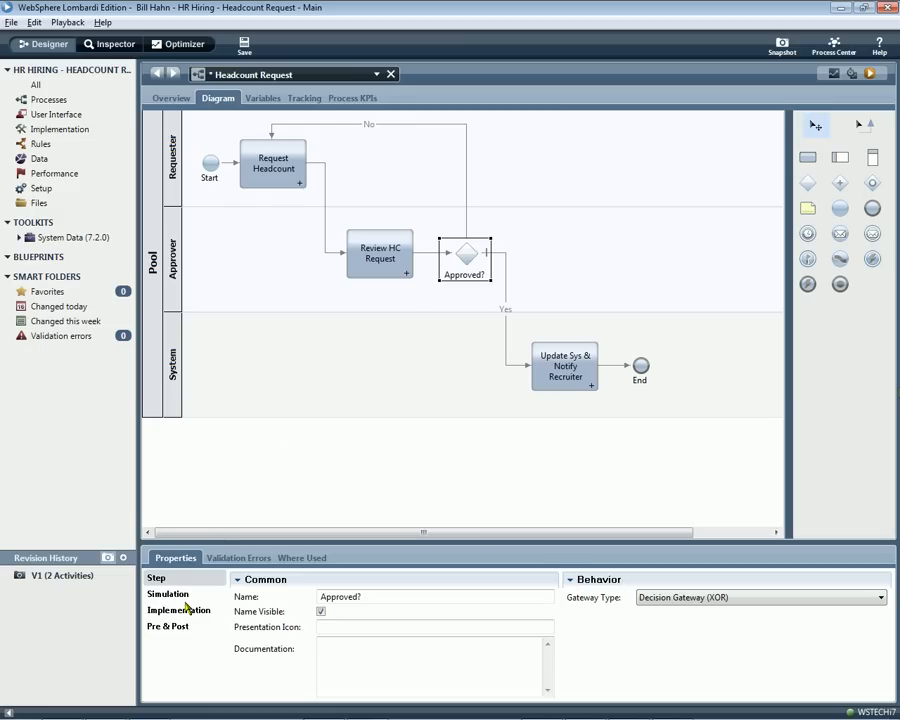
left_click(180, 609)
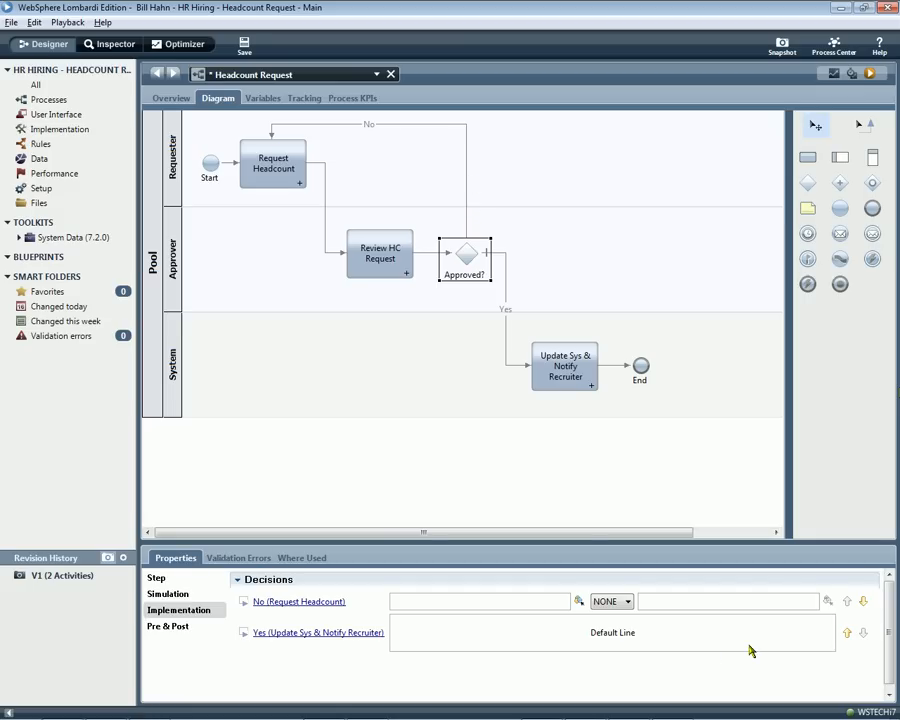
left_click(863, 601)
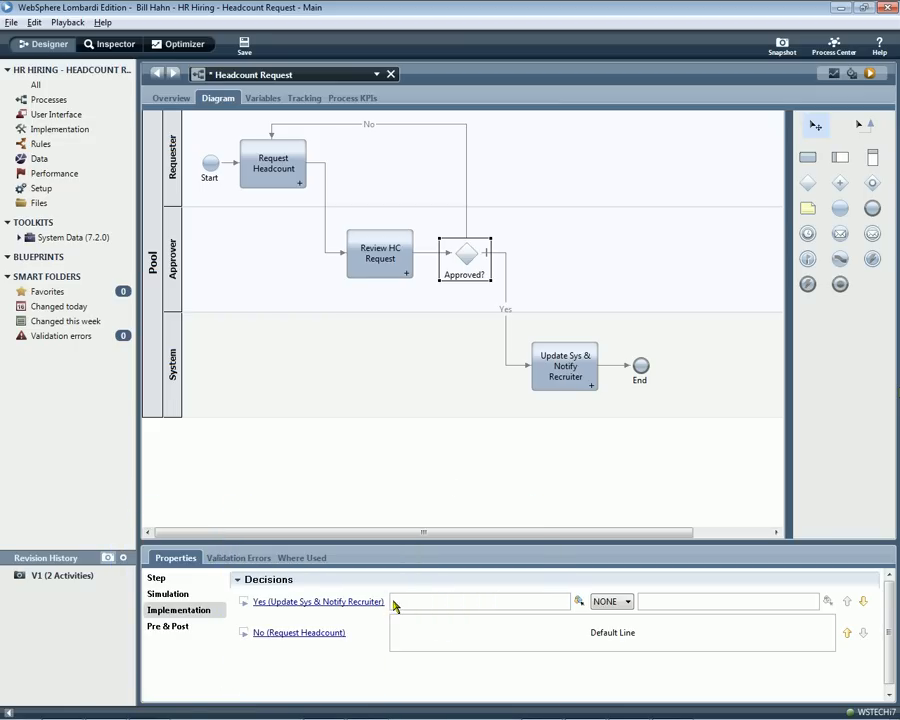
Run the process and its Request Headcount task as tw_admin, and refresh the instance to select the Review HC Request task.
left_click(869, 74)
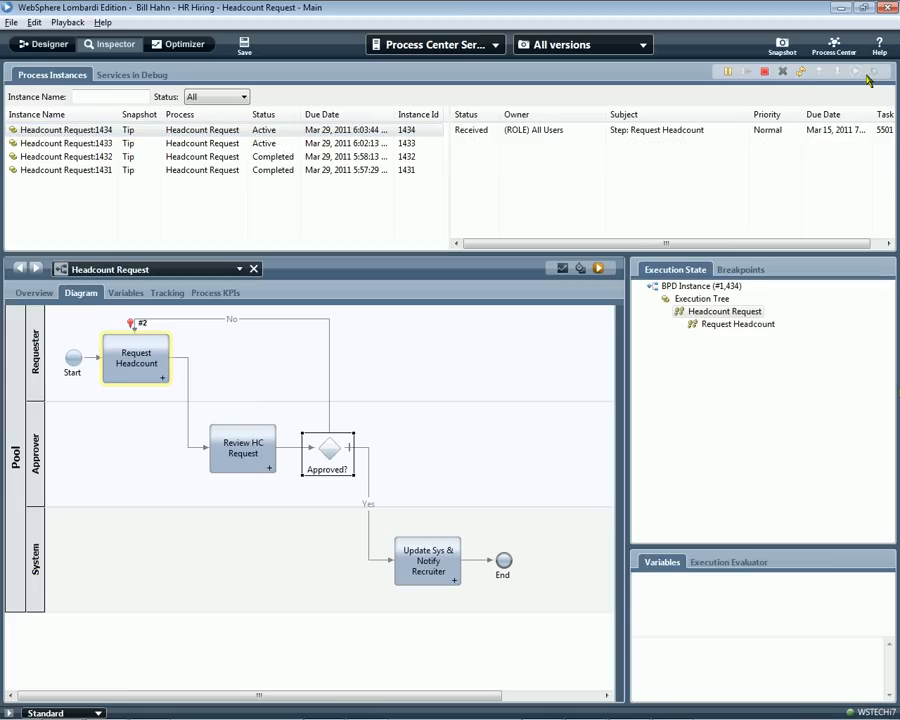
left_click(856, 72)
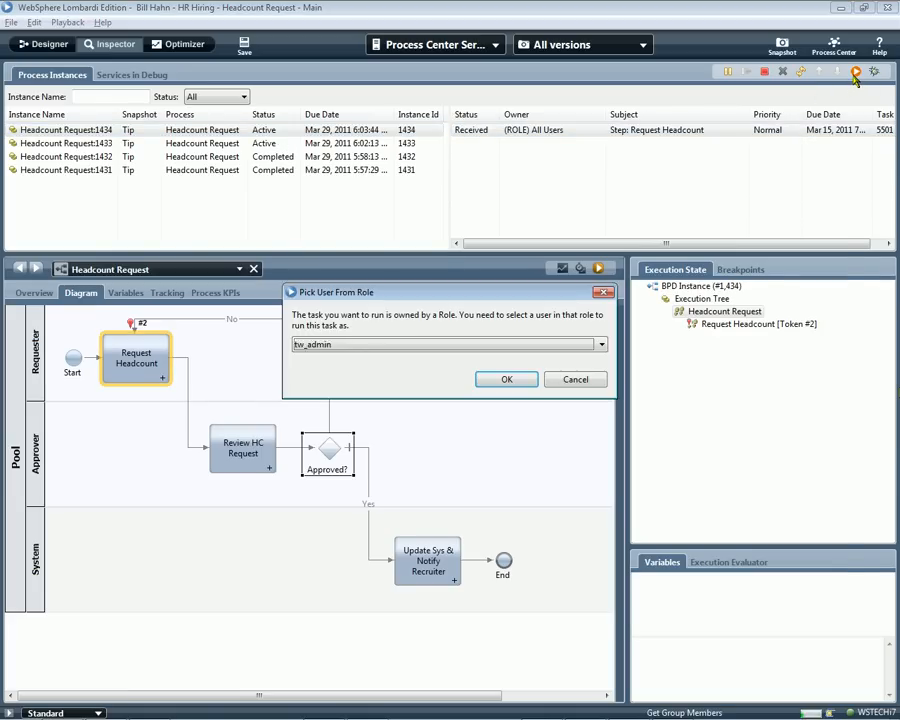
left_click(504, 320)
left_click(800, 543)
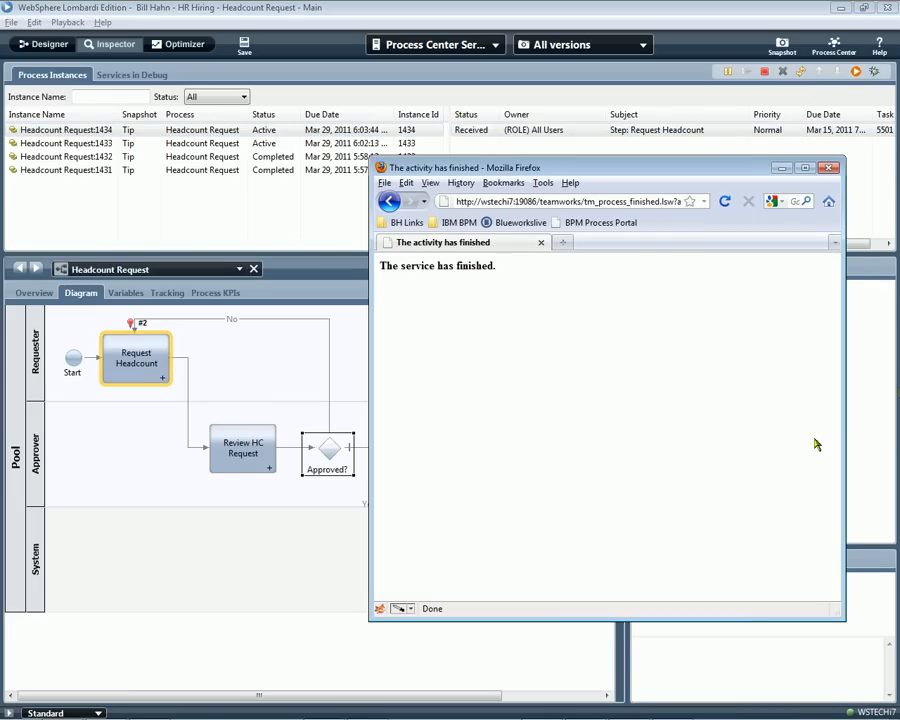
left_click(801, 72)
left_click(785, 144)
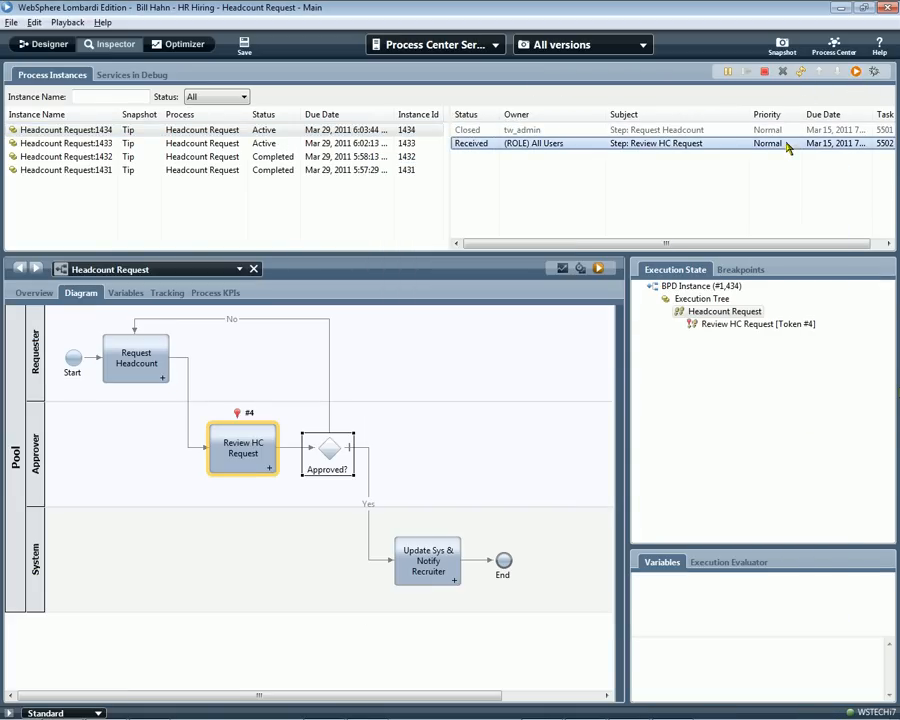
Run the Review HC Request task as tw_admin, refresh the instance and inspect its Update Sys & Notify Recruiter task.
left_click(856, 72)
left_click(504, 320)
left_click(805, 549)
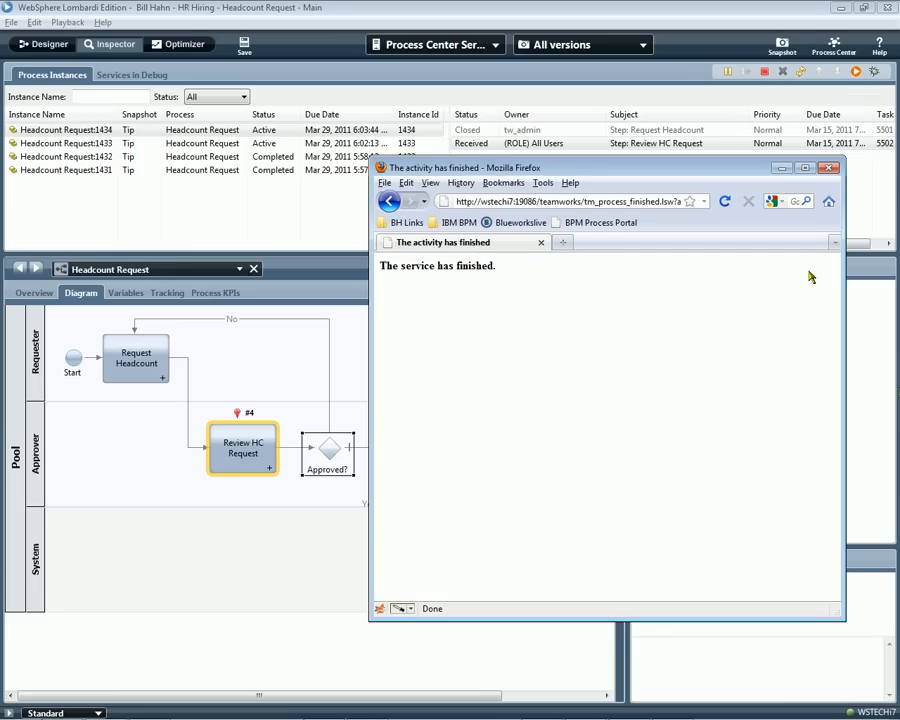
left_click(801, 72)
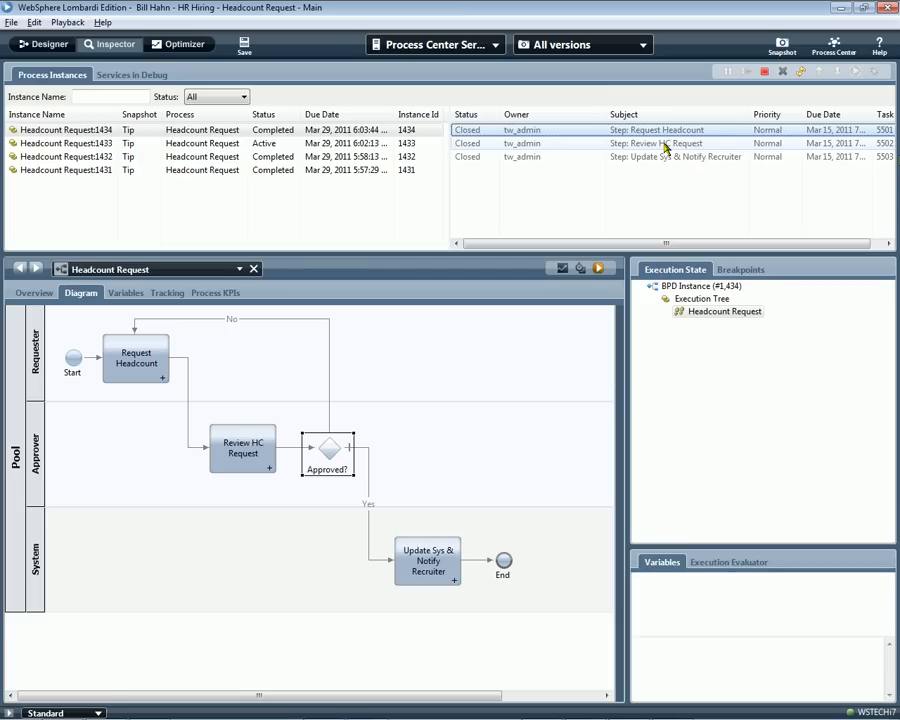
left_click(667, 157)
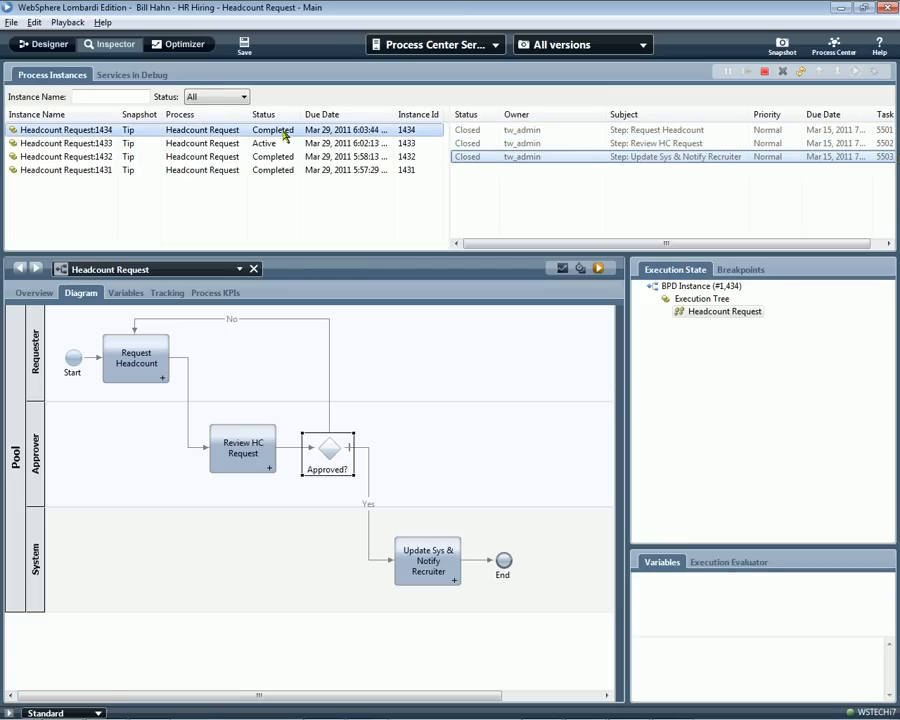
Return to the Designer view and take a snapshot named V2 (3 Activities).
left_click(60, 44)
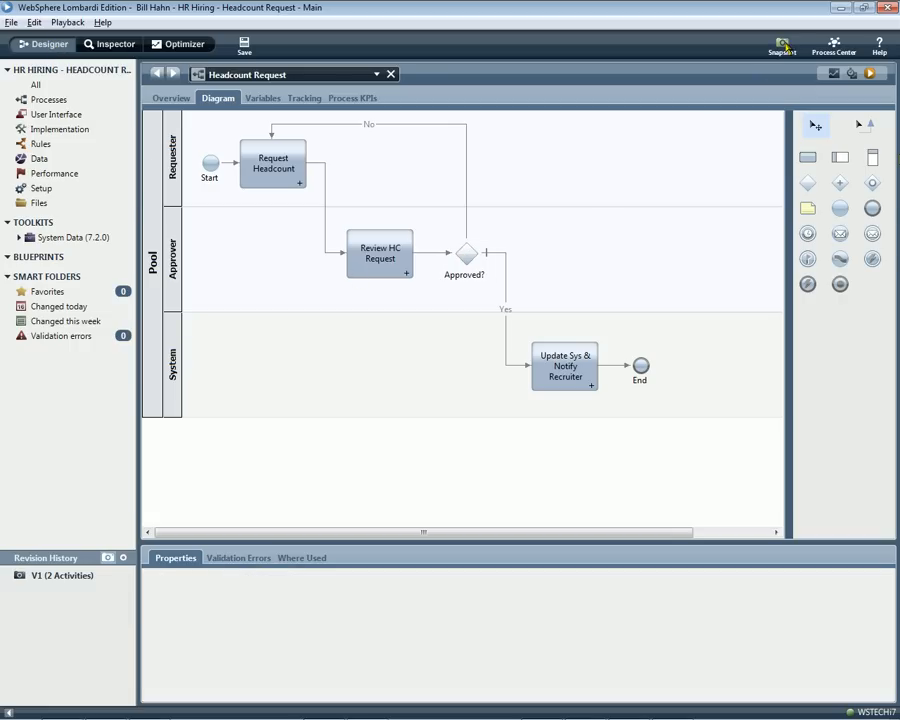
left_click(783, 46)
type("V2 (3")
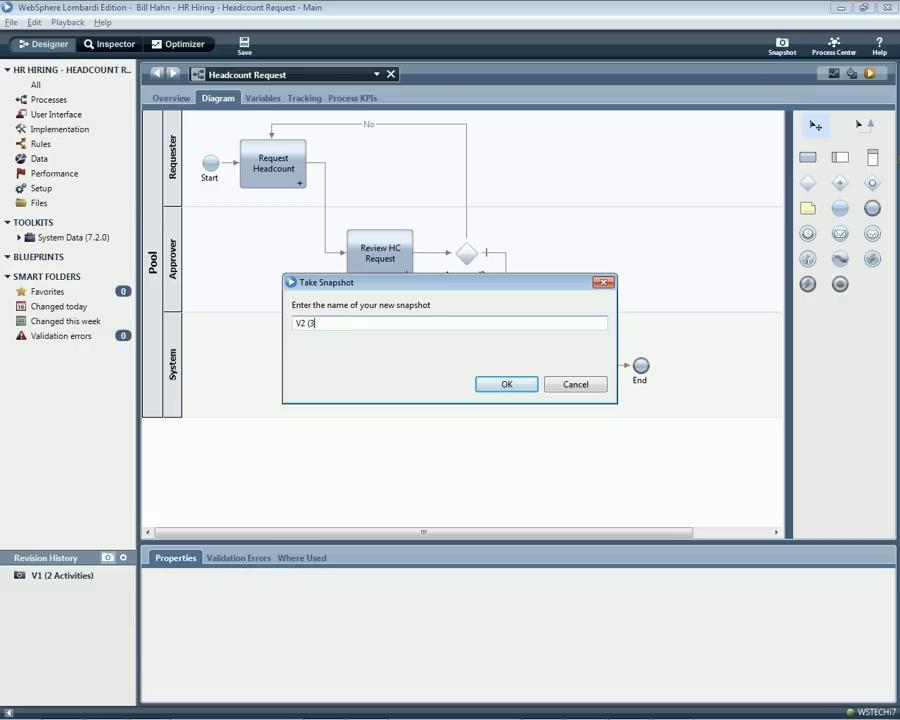
type(" Activities)")
left_click(506, 388)
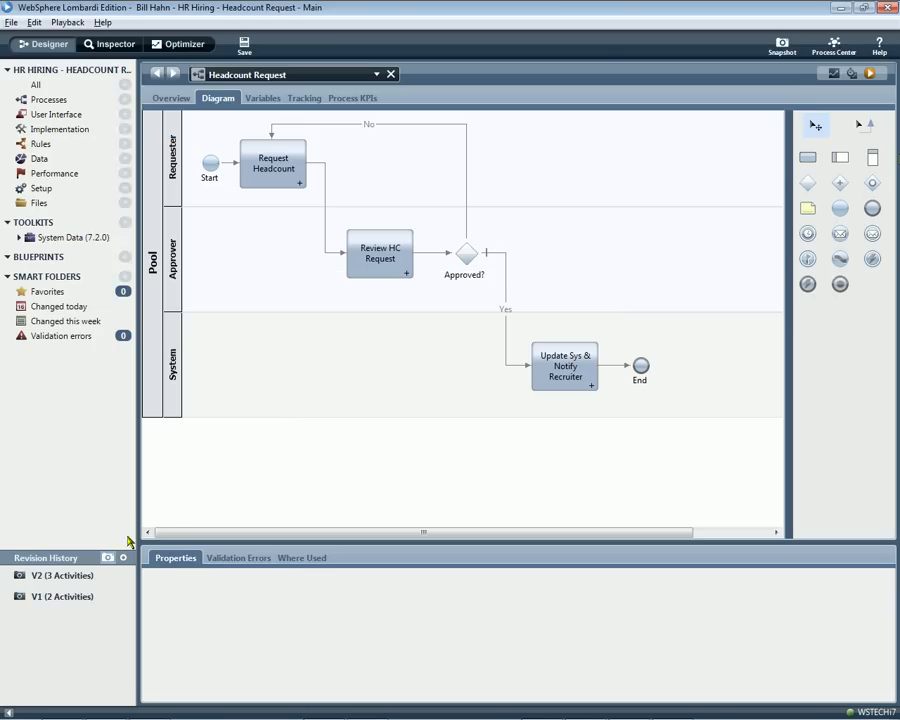
View the V1 (2 Activities) and V2 (3 Activities) snapshots and return to the current workspace.
left_click(62, 596)
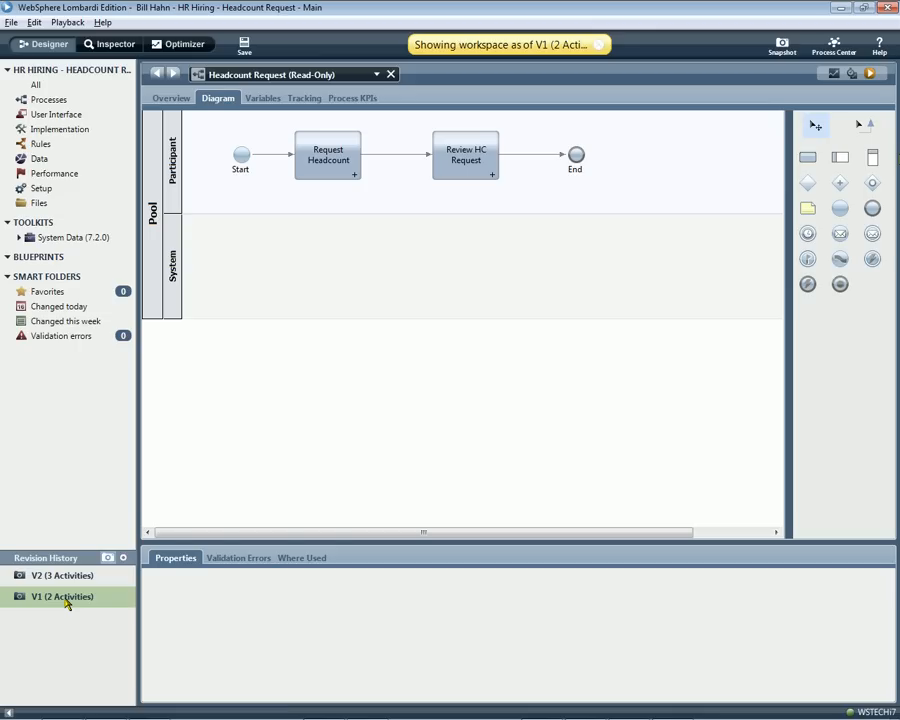
left_click(68, 576)
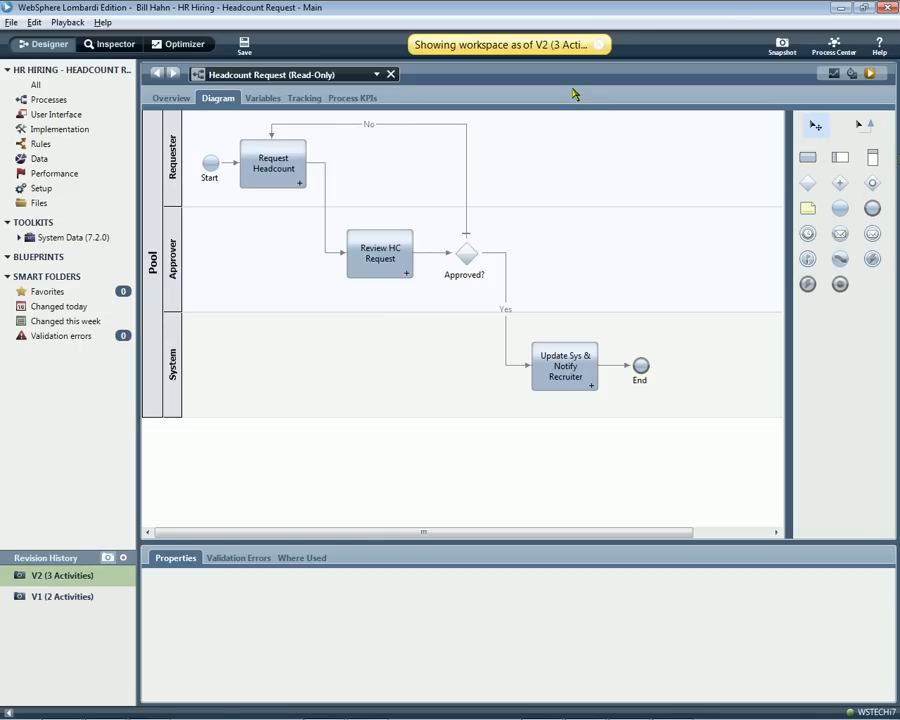
left_click(598, 44)
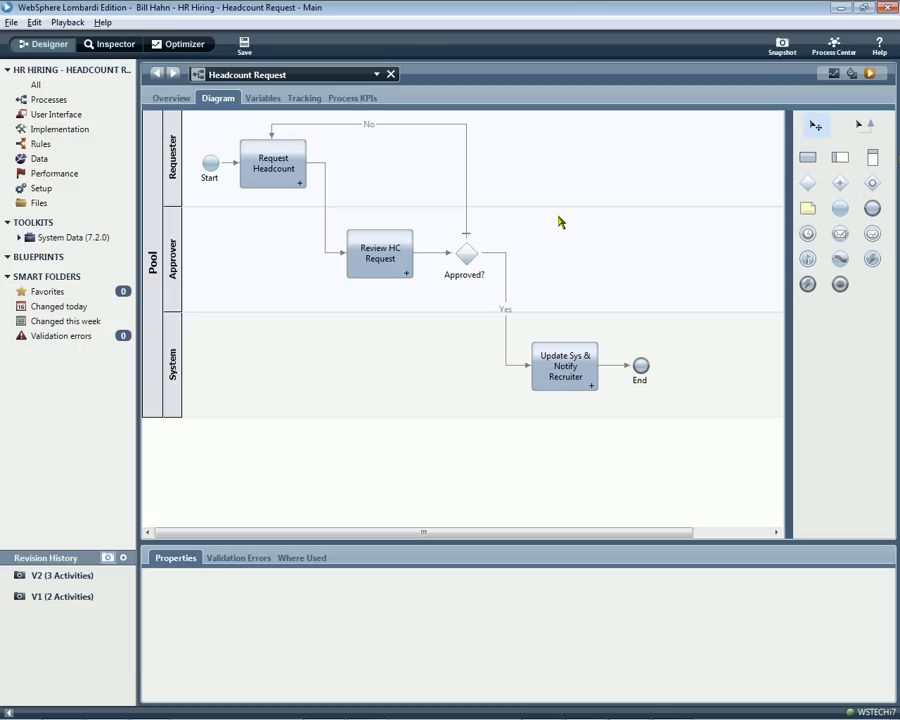
Add a private variable named HeadcountRequest to the Headcount Request process.
left_click(260, 100)
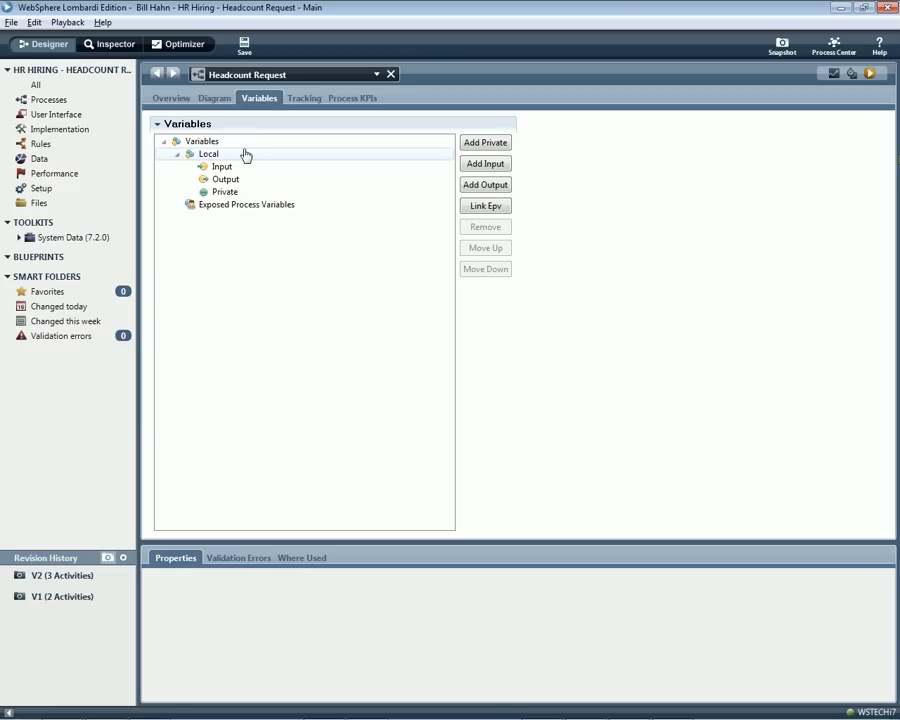
left_click(218, 97)
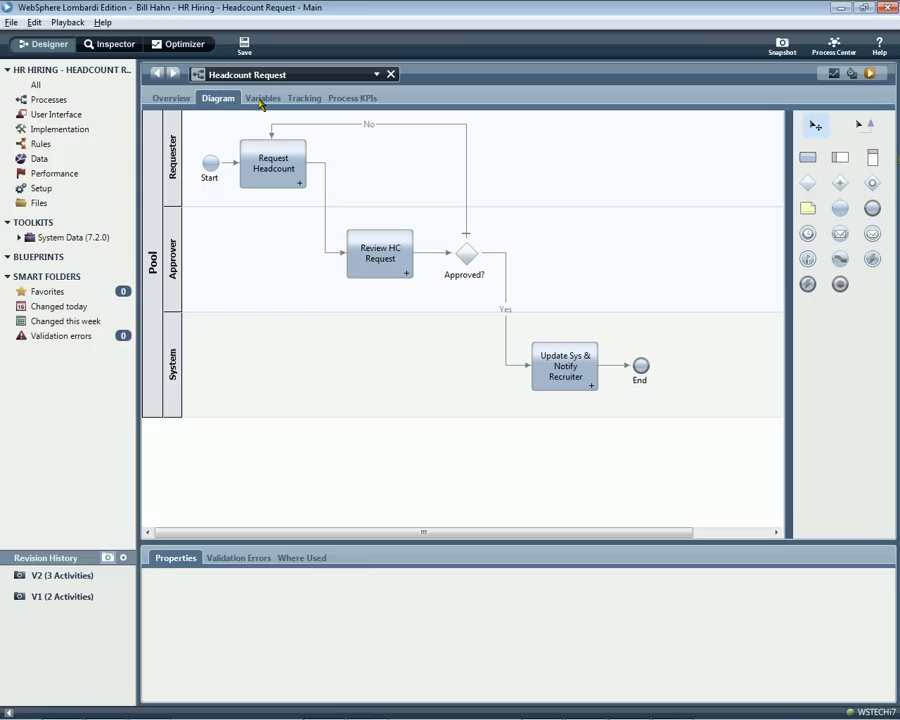
left_click(260, 98)
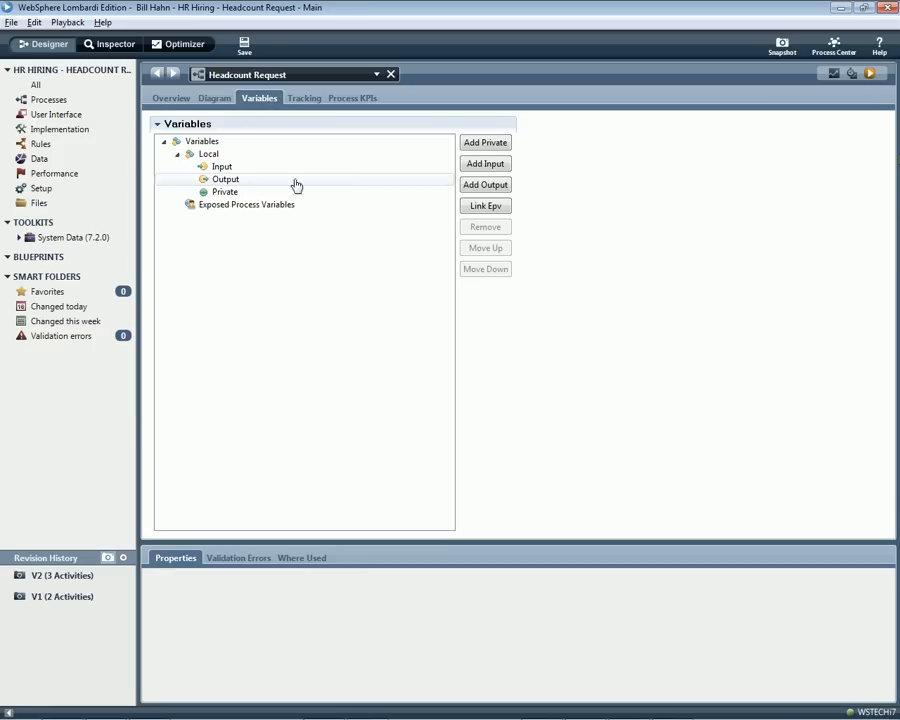
left_click(484, 142)
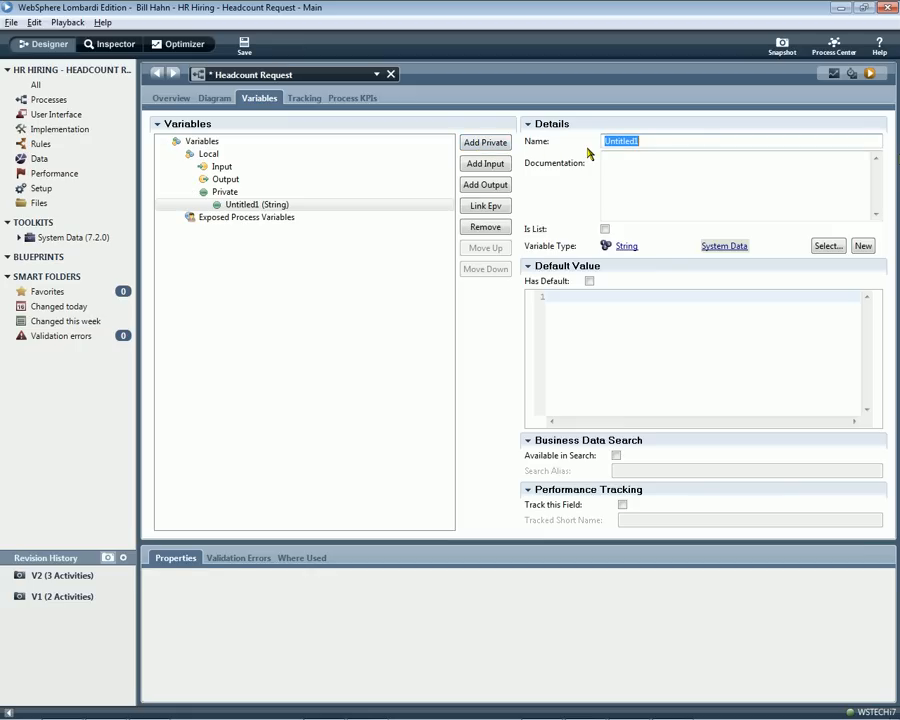
type("HeadcountRequest")
left_click(657, 176)
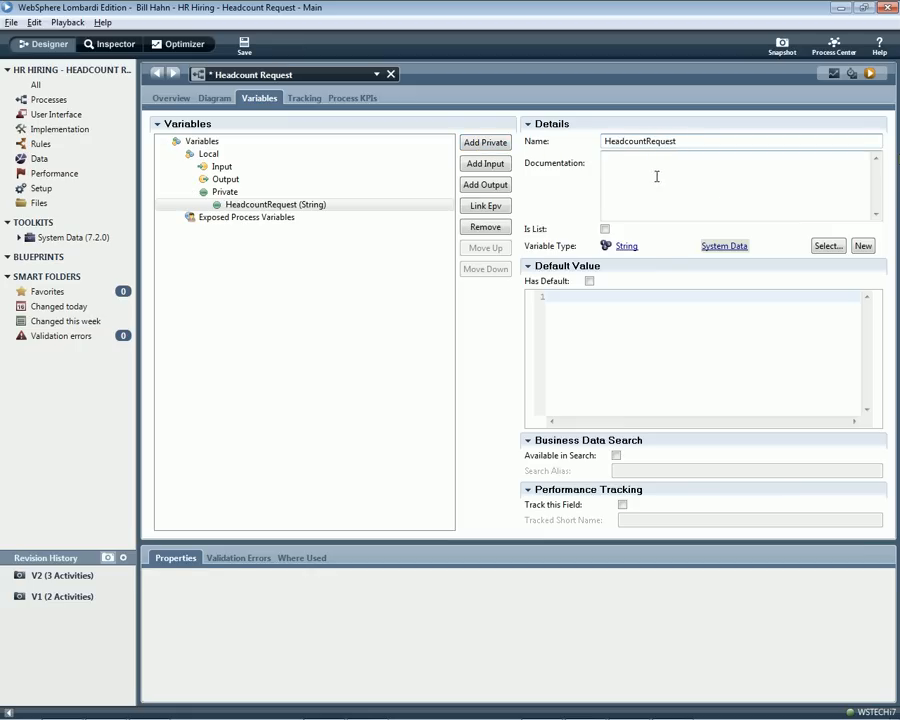
Create a new variable type named HeadcountRequestType for the HeadcountRequest variable.
left_click(863, 246)
type("HeadcountRequestType")
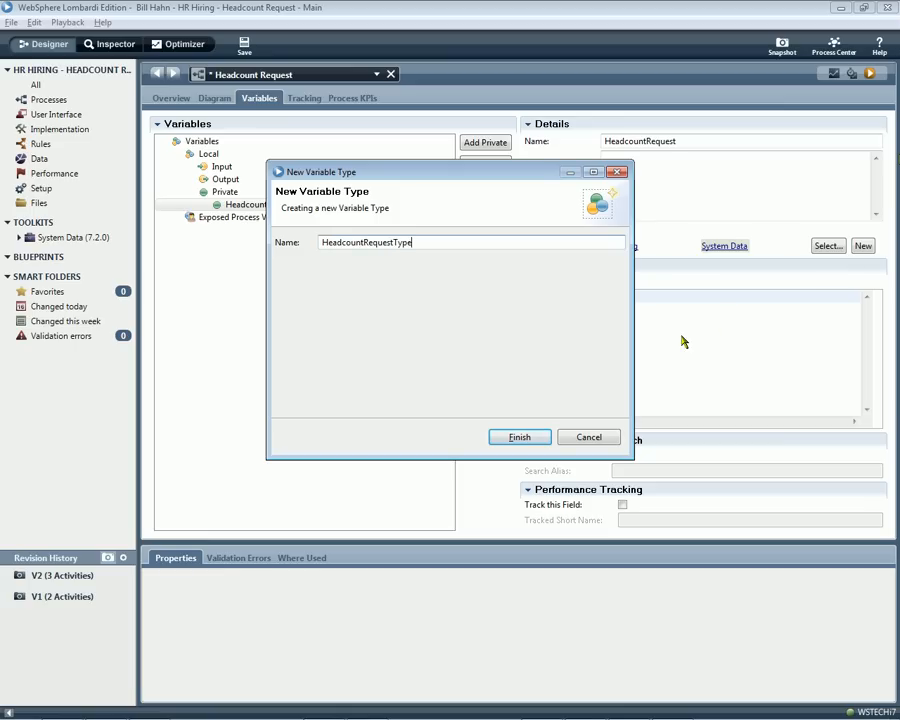
left_click(519, 437)
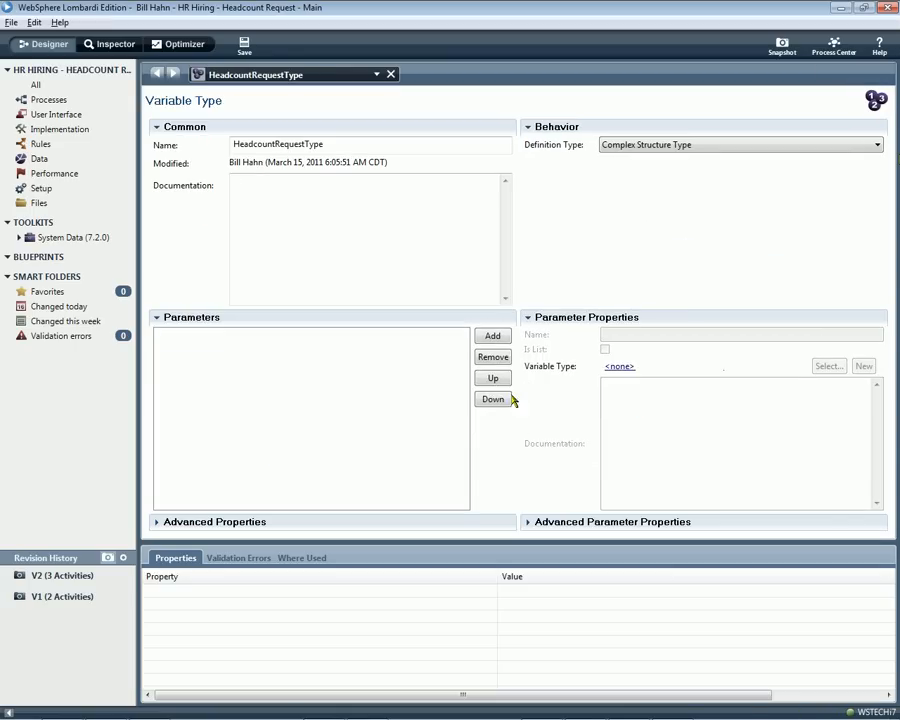
Add String parameters named ID, Project, Requester and Justification to HeadcountRequestType.
left_click(492, 336)
type("ID")
left_click(492, 336)
type("Project")
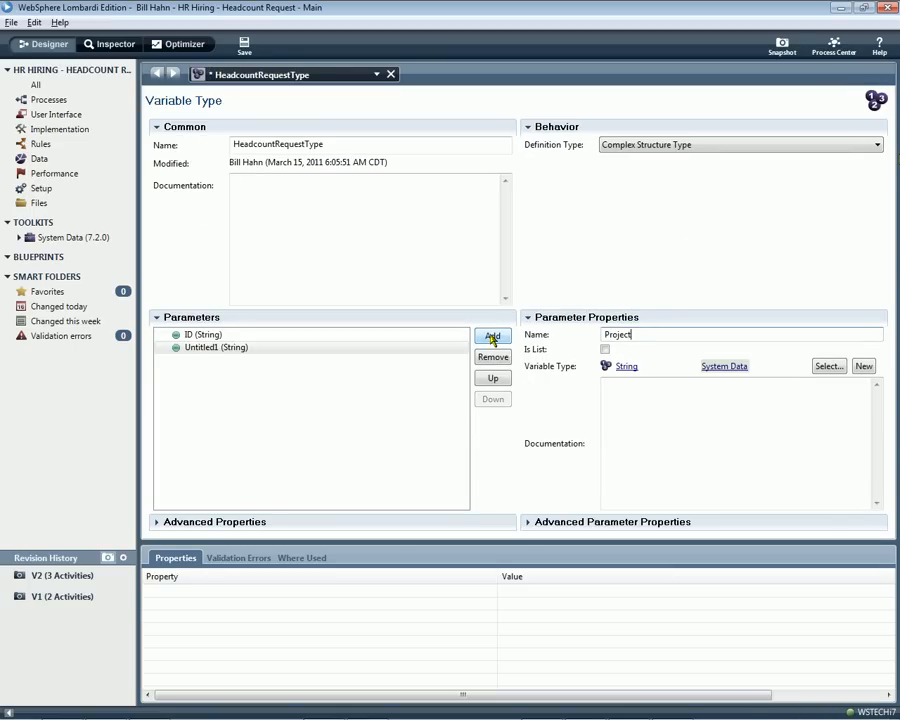
left_click(492, 337)
type("Requester")
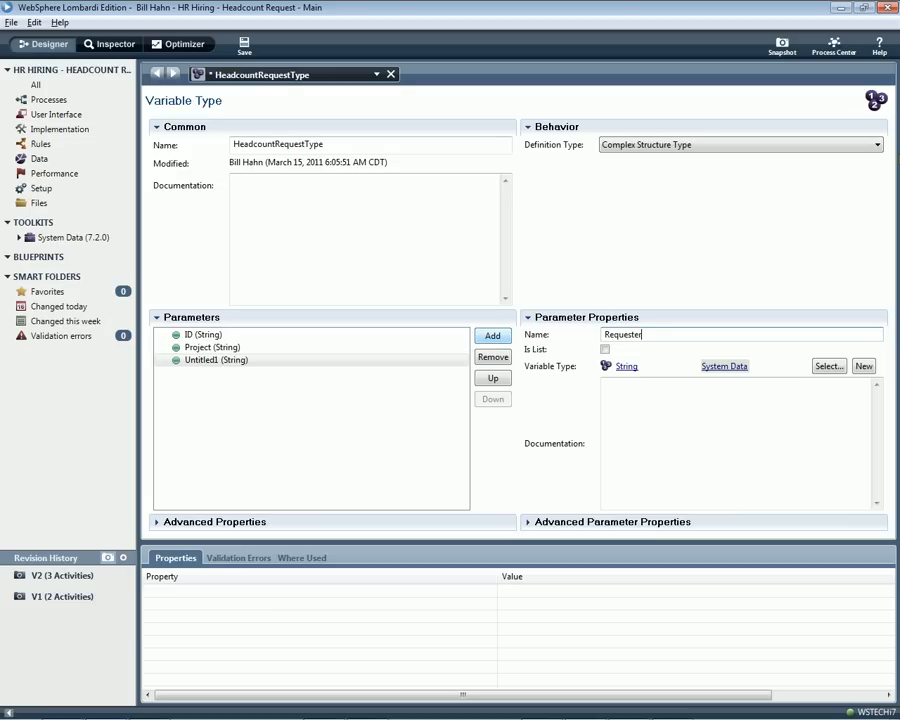
left_click(492, 337)
type("Justification")
Add a parameter named Budget to HeadcountRequestType and set its variable type to Decimal.
left_click(492, 337)
type("Budget")
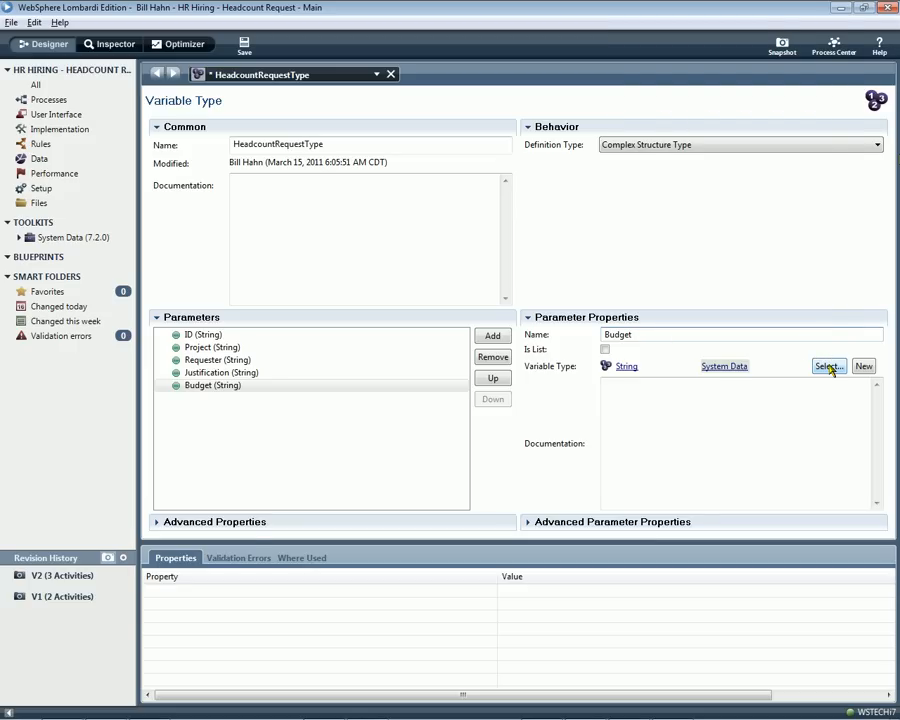
left_click(828, 367)
type("de")
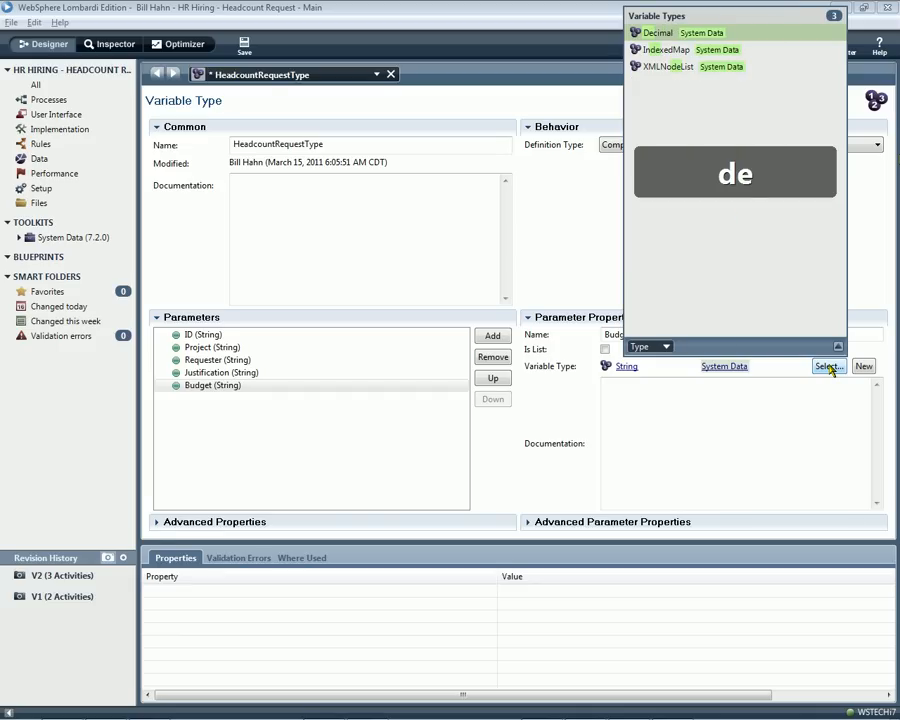
type("c")
left_click(650, 34)
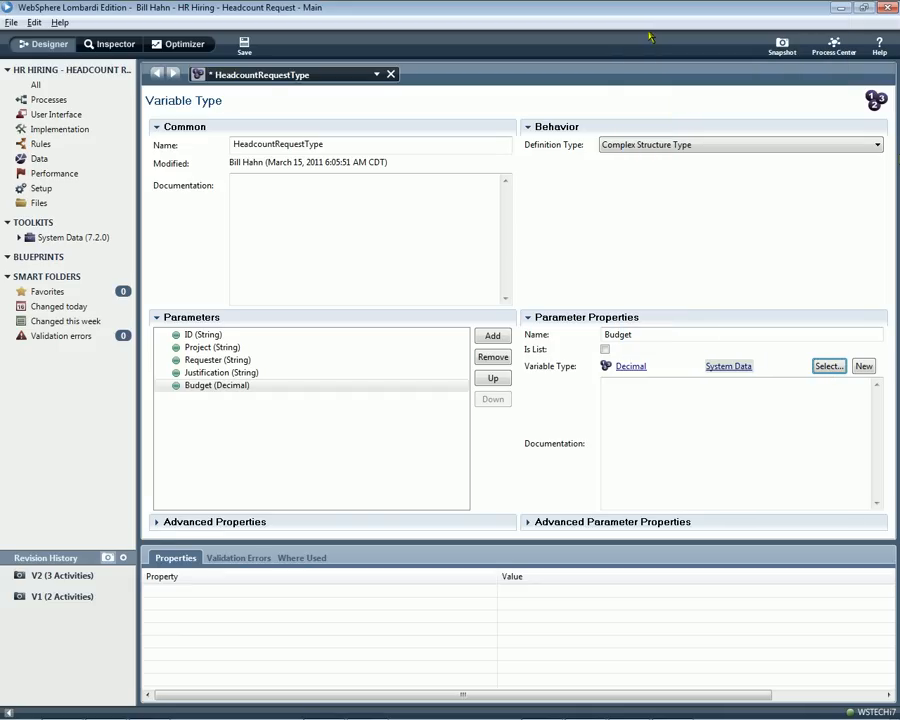
Add a parameter named DesiredStartDate to HeadcountRequestType and set its variable type to Date.
left_click(494, 337)
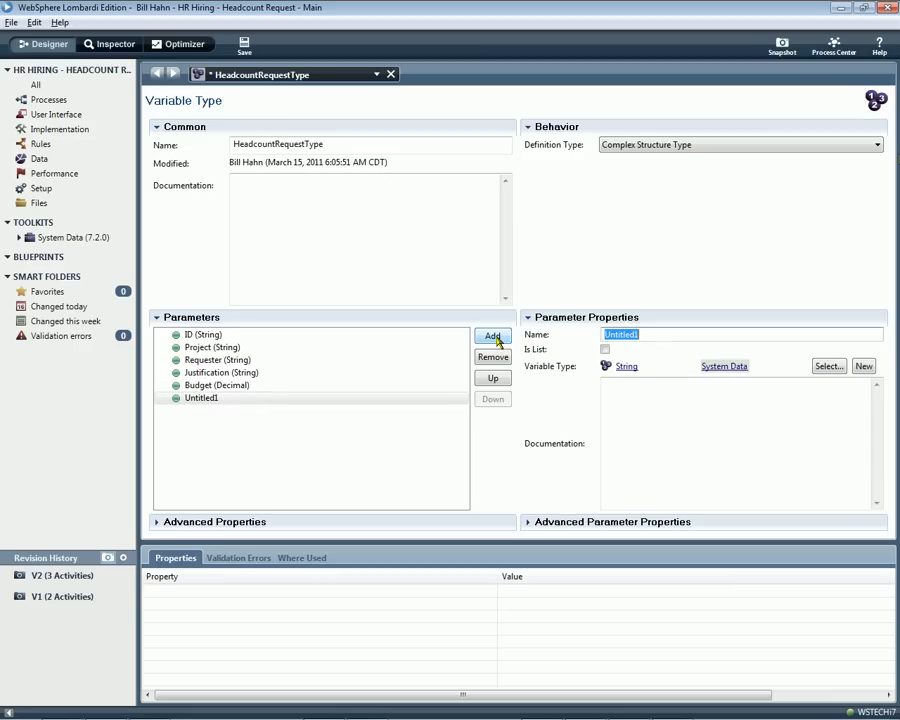
type("Desired")
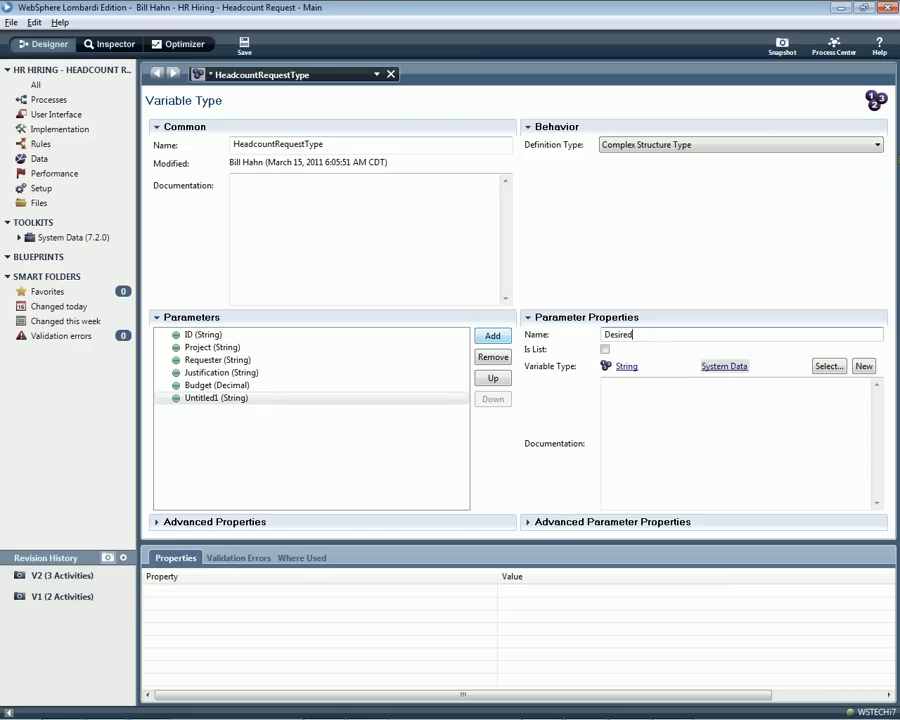
type("StartDate")
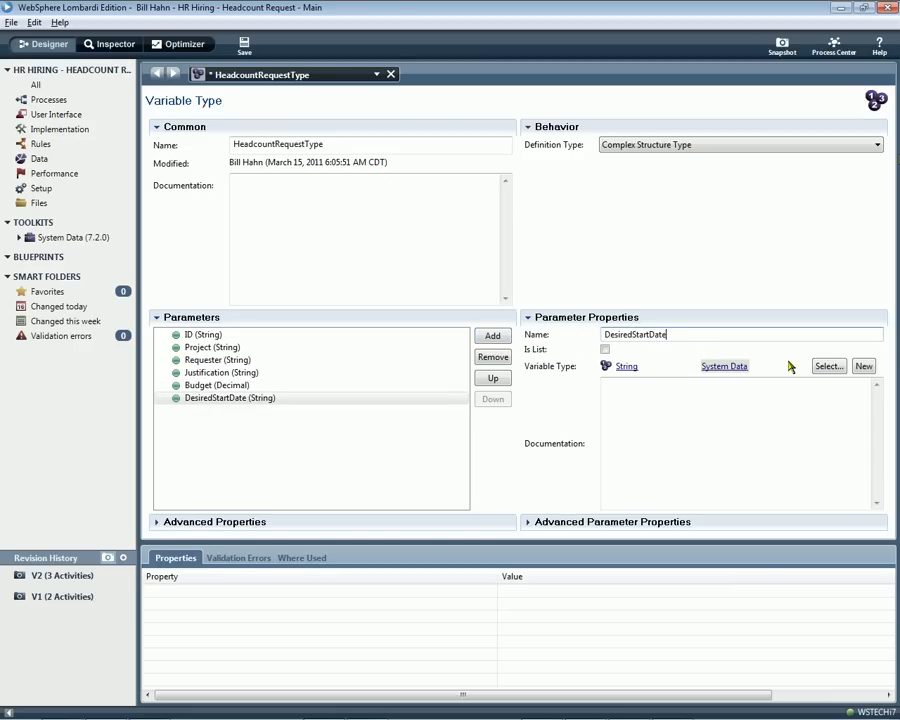
left_click(829, 366)
type("date")
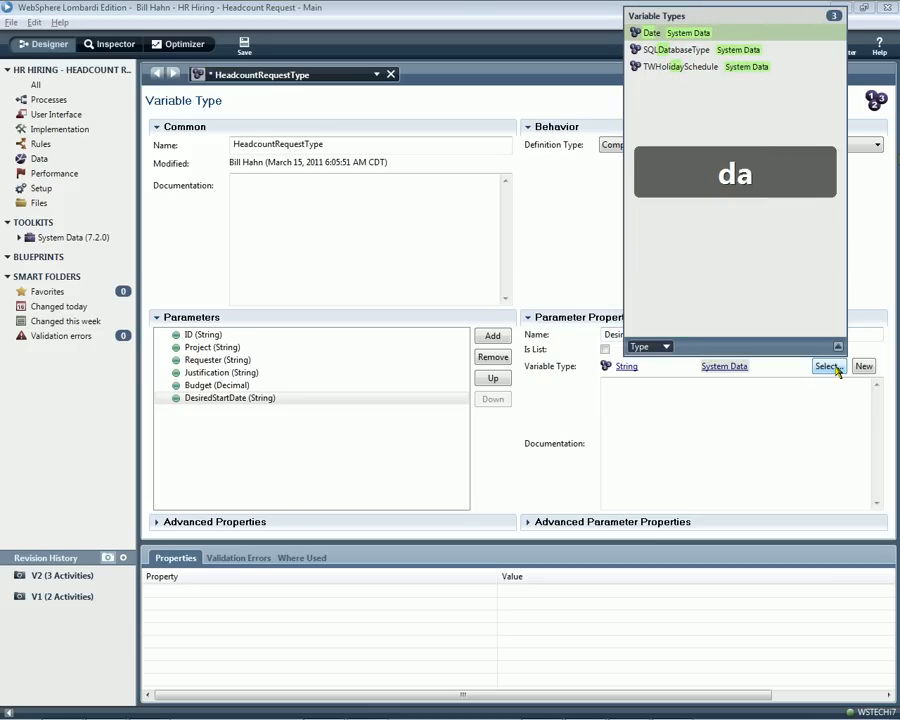
left_click(672, 34)
Add a parameter named Approved to HeadcountRequestType and set its variable type to Boolean.
left_click(492, 336)
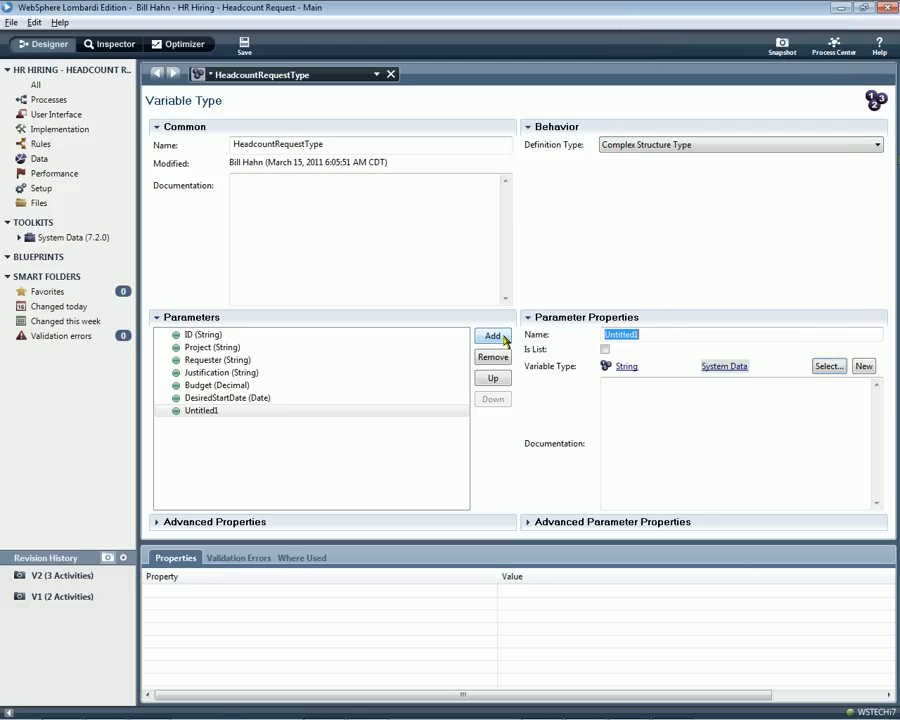
type("Approved")
key("Tab")
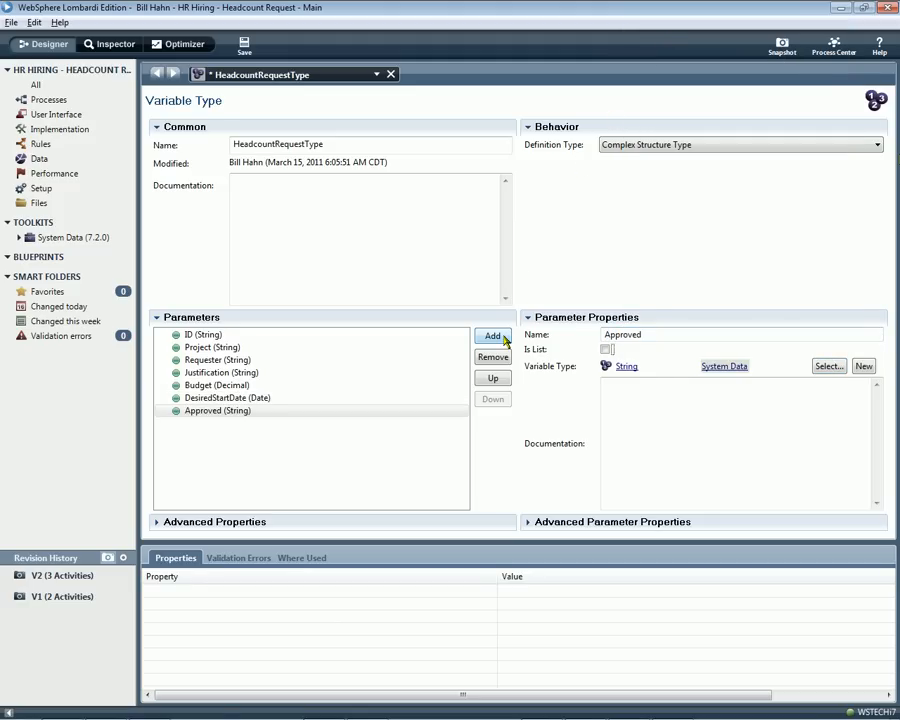
left_click(828, 367)
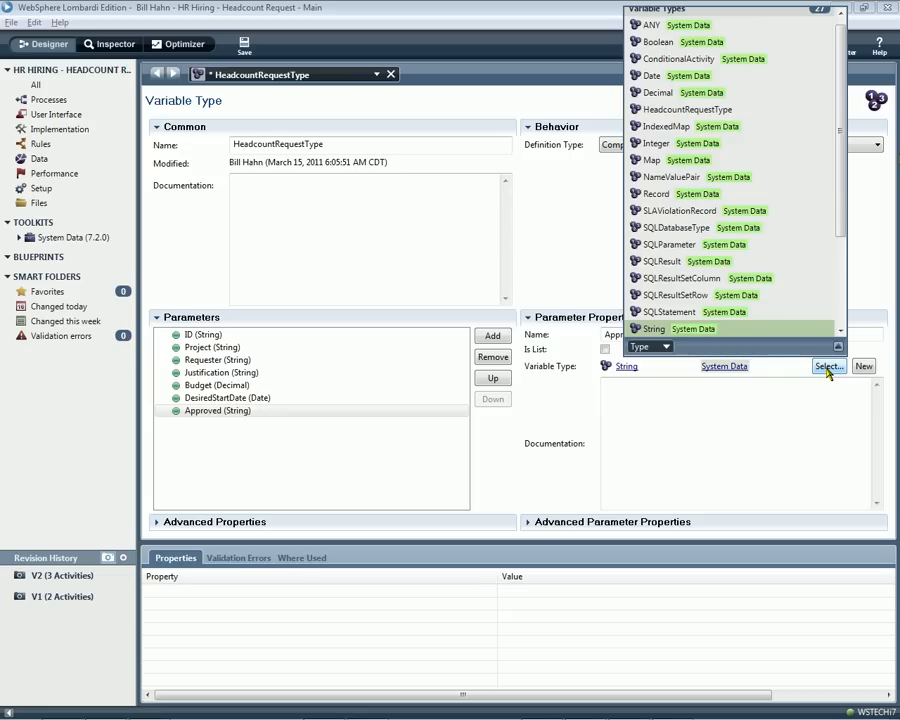
type("bo")
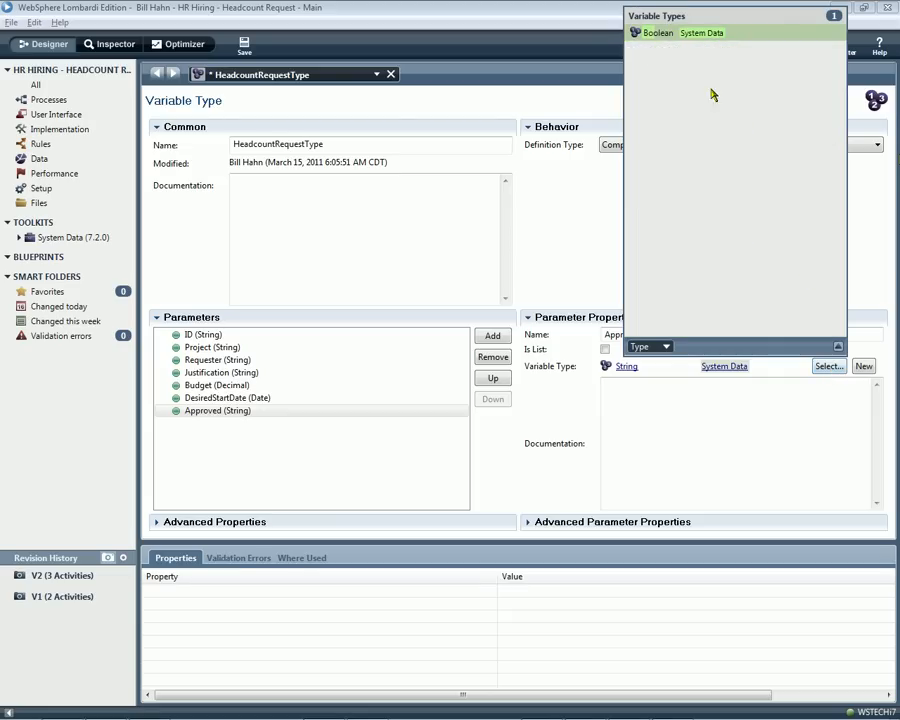
left_click(660, 34)
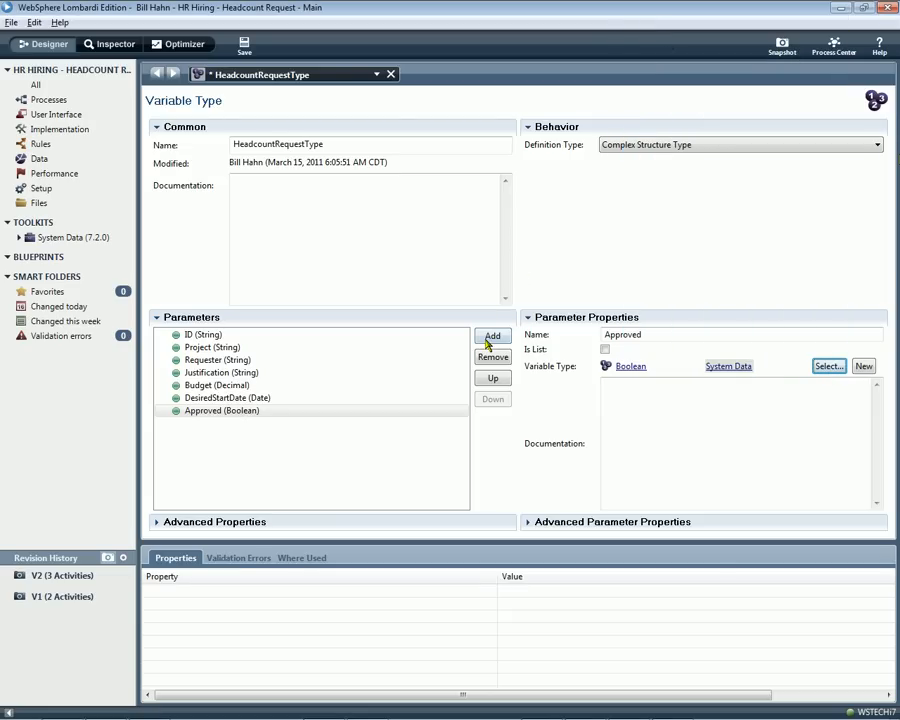
Close the variable type, enable the default value for the HeadcountRequest variable, and save the process from its diagram.
left_click(391, 74)
left_click(454, 377)
left_click(590, 281)
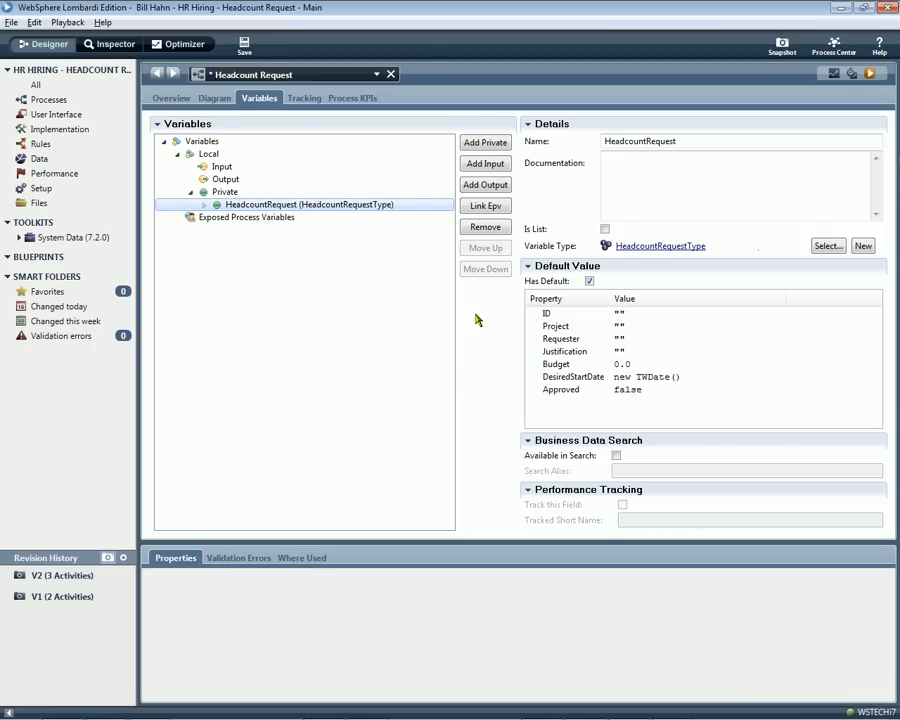
left_click(590, 281)
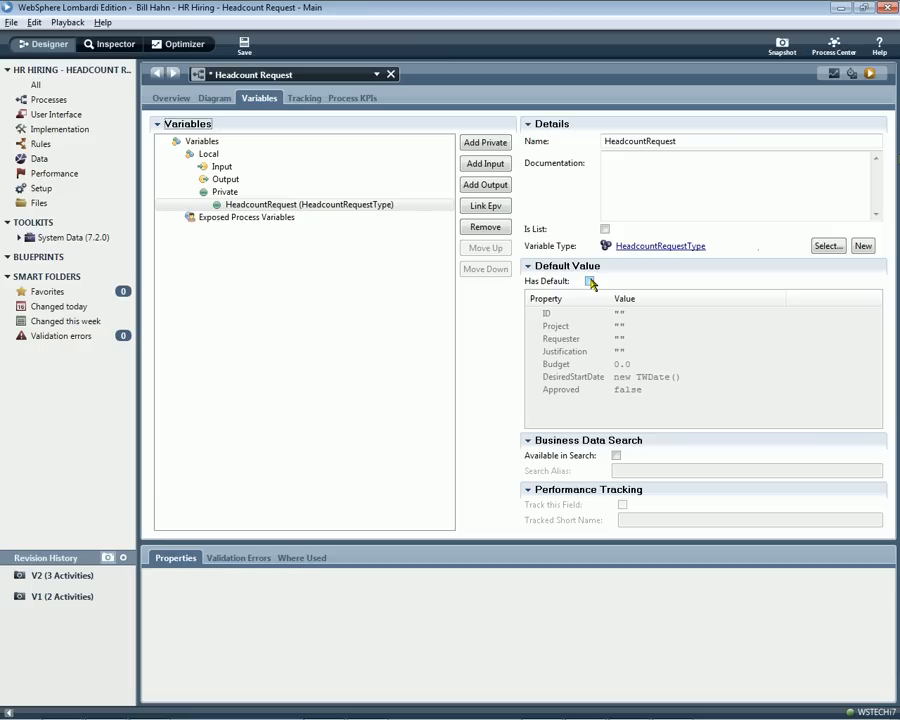
left_click(590, 281)
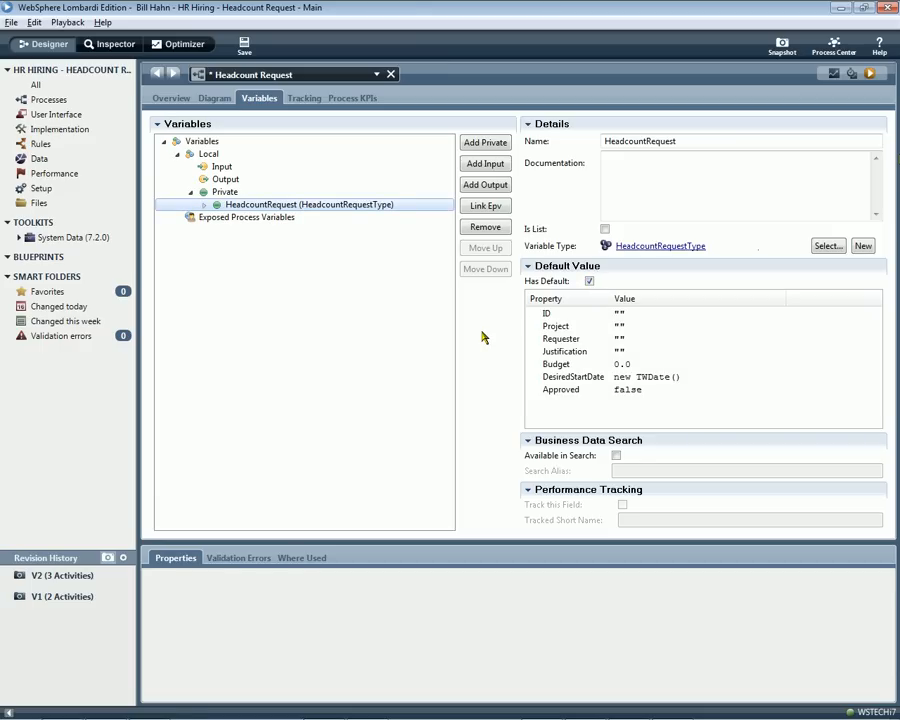
left_click(213, 97)
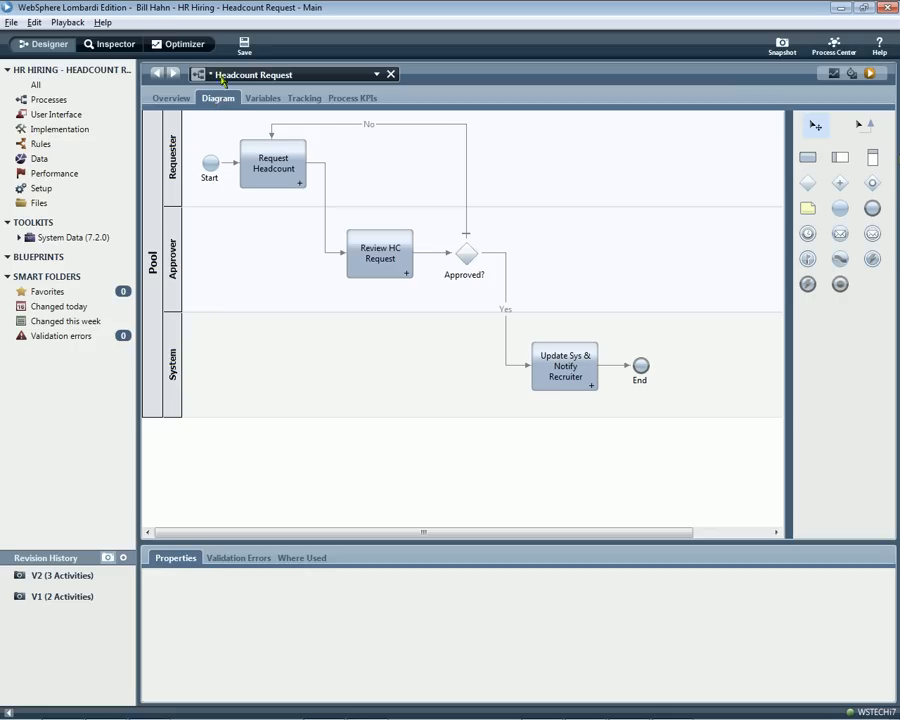
left_click(243, 47)
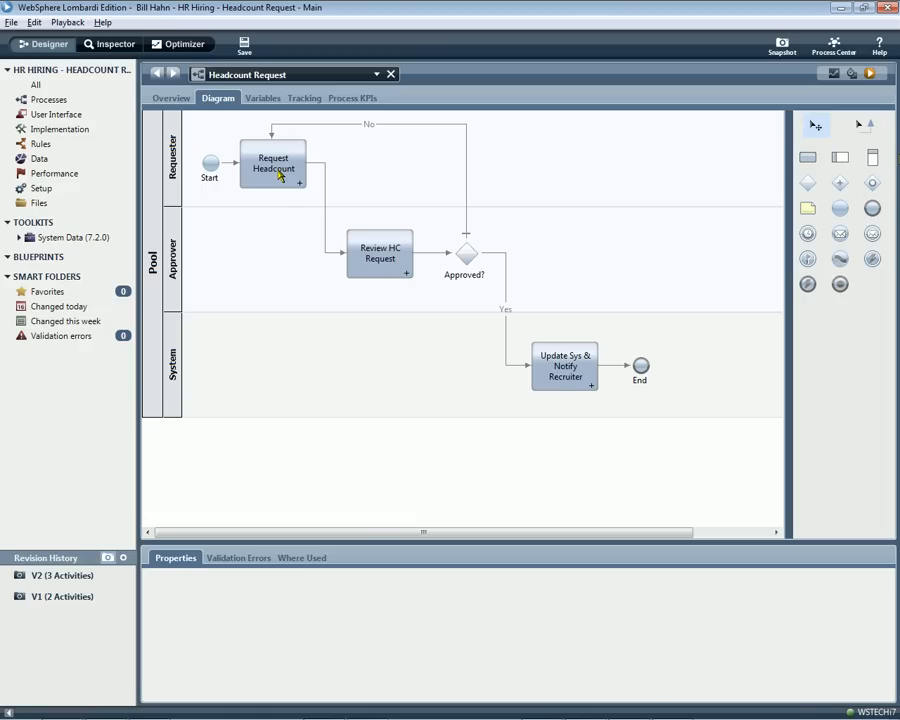
Use the Activity Wizard on Request Headcount to create a new human service named Request Headcount with HeadcountRequest as input and output.
right_click(280, 175)
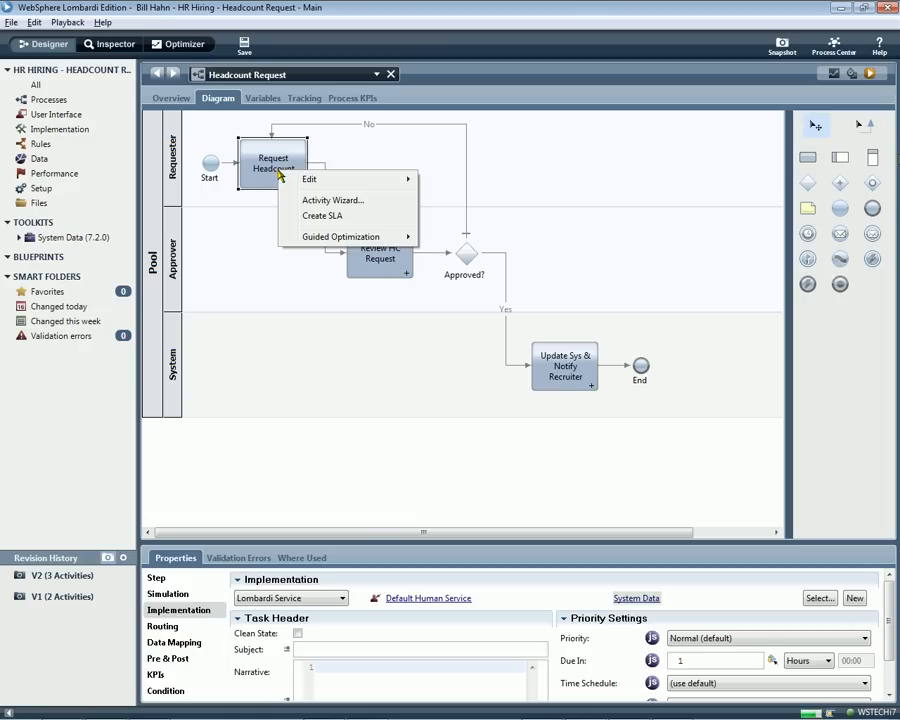
left_click(330, 200)
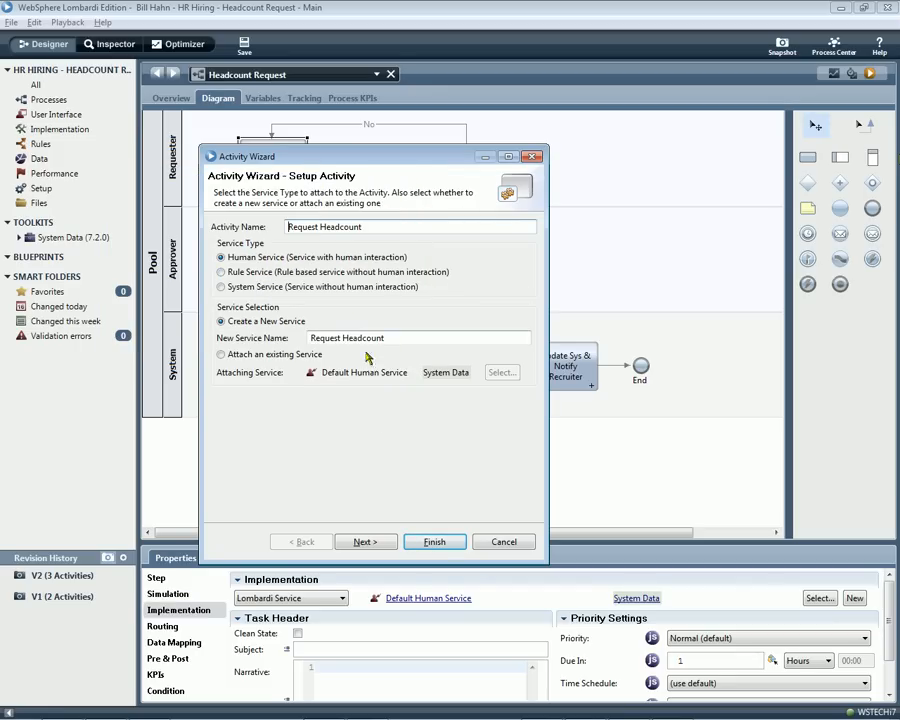
left_click(365, 541)
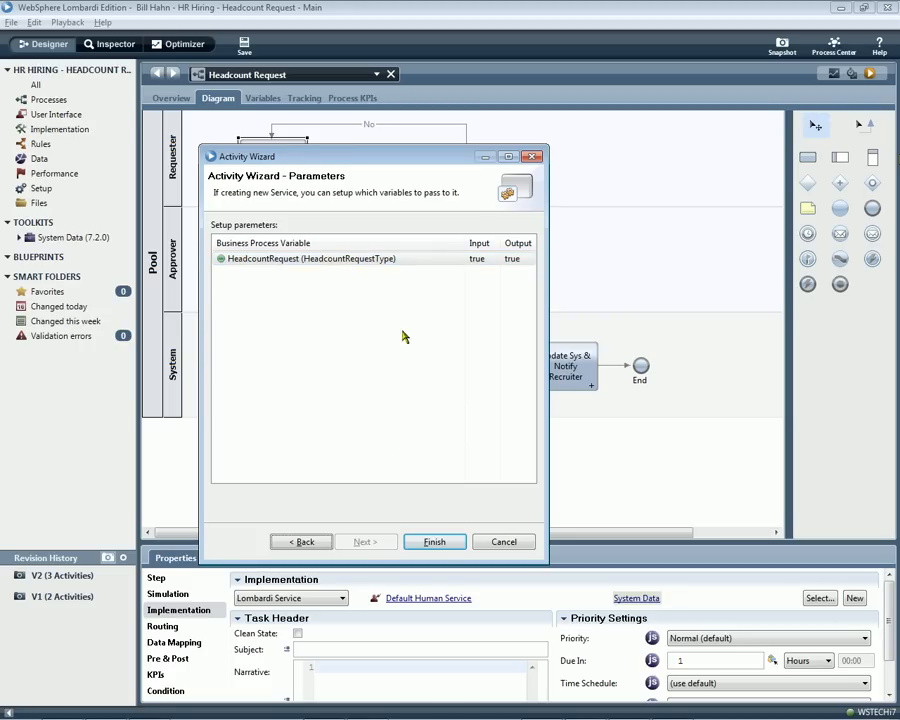
left_click(434, 542)
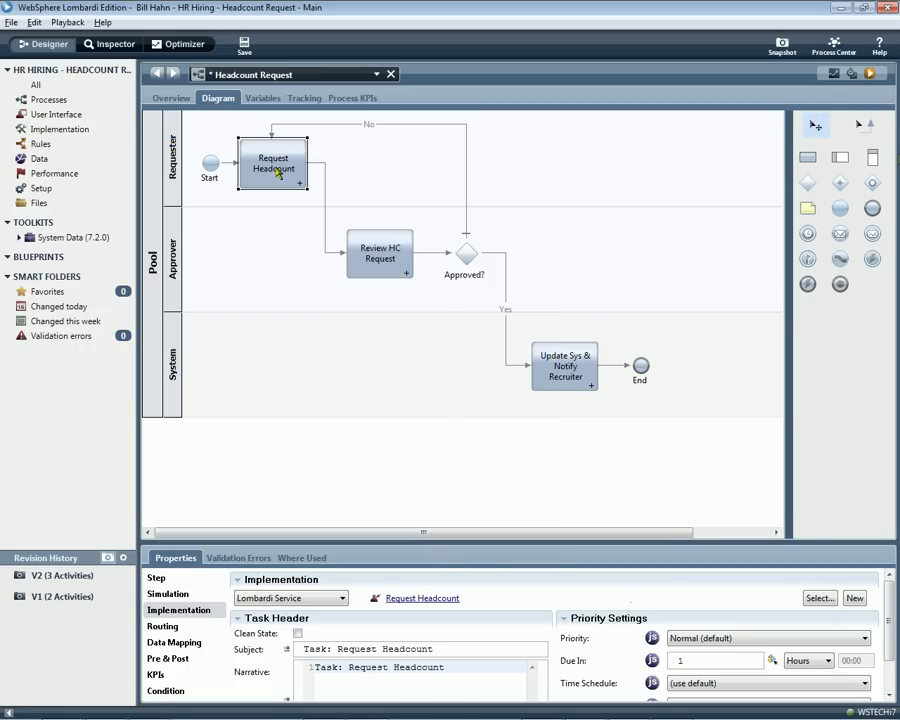
Open the Request Headcount service and rename its coach Headcount Request Form.
double_click(277, 172)
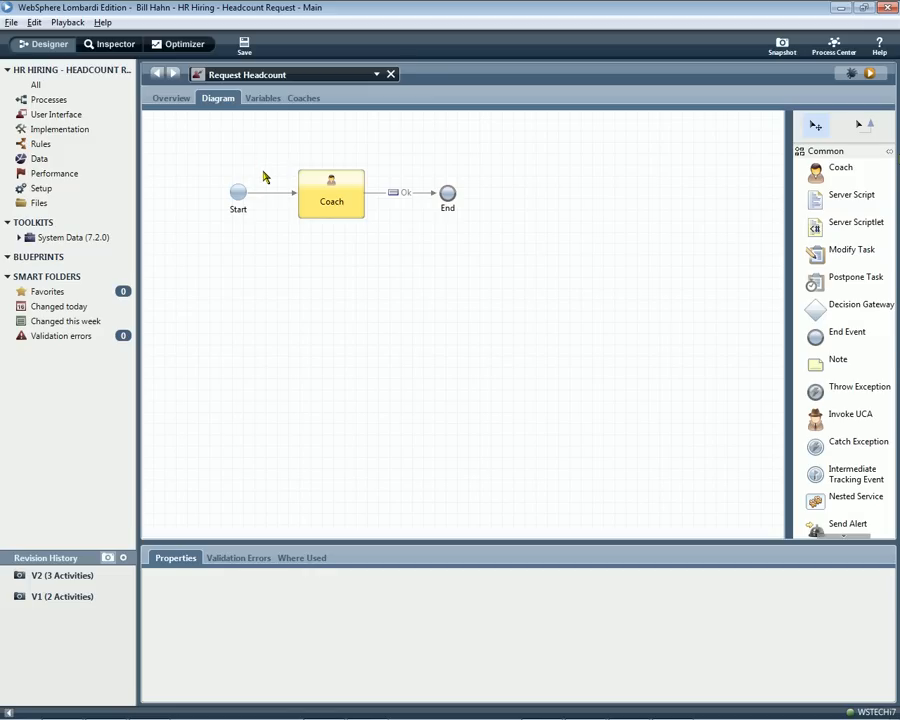
left_click(343, 205)
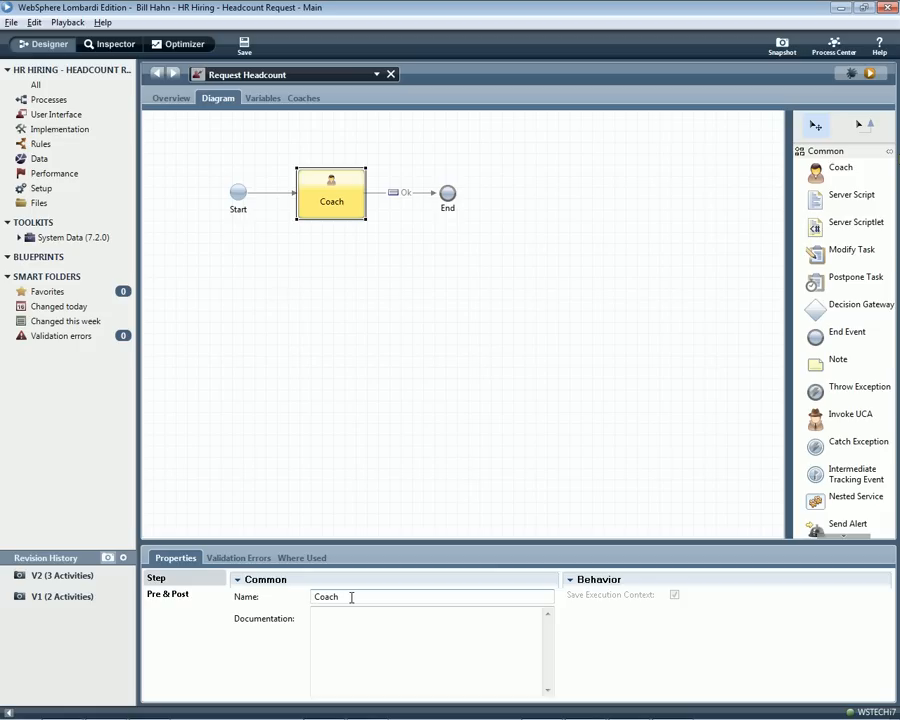
key("BackSpace")
key("BackSpace")
key("BackSpace")
key("BackSpace")
key("BackSpace")
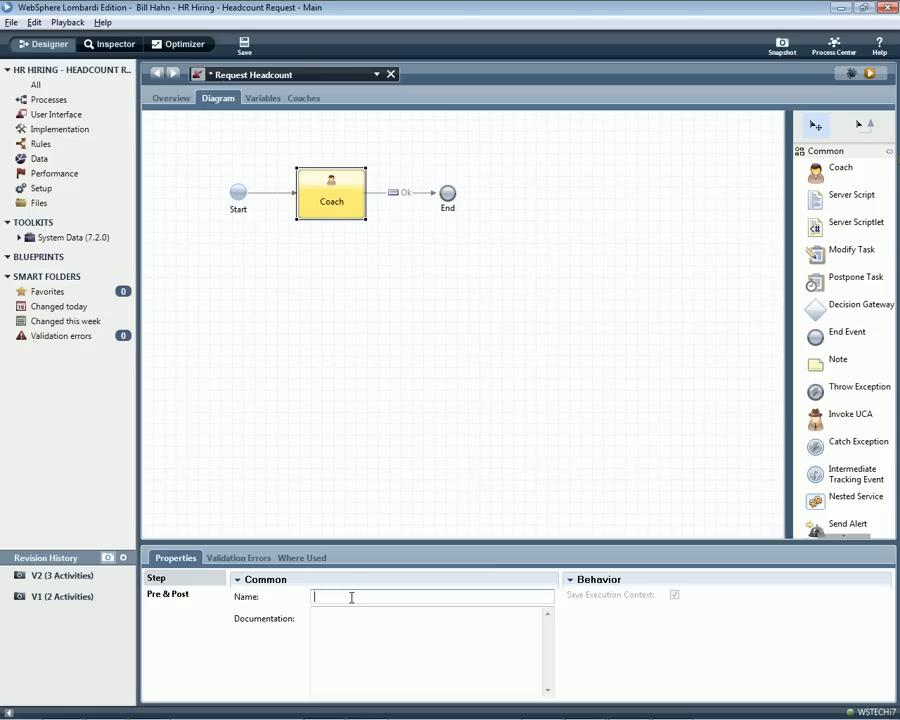
type("Headcount Request Info")
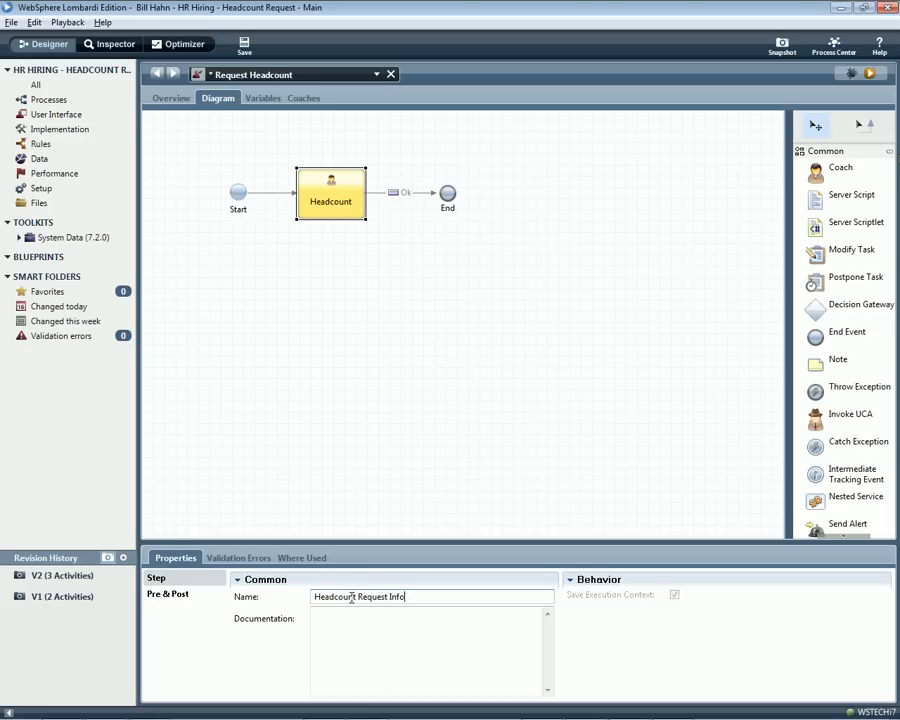
key("BackSpace")
key("BackSpace")
key("BackSpace")
key("BackSpace")
type("Form")
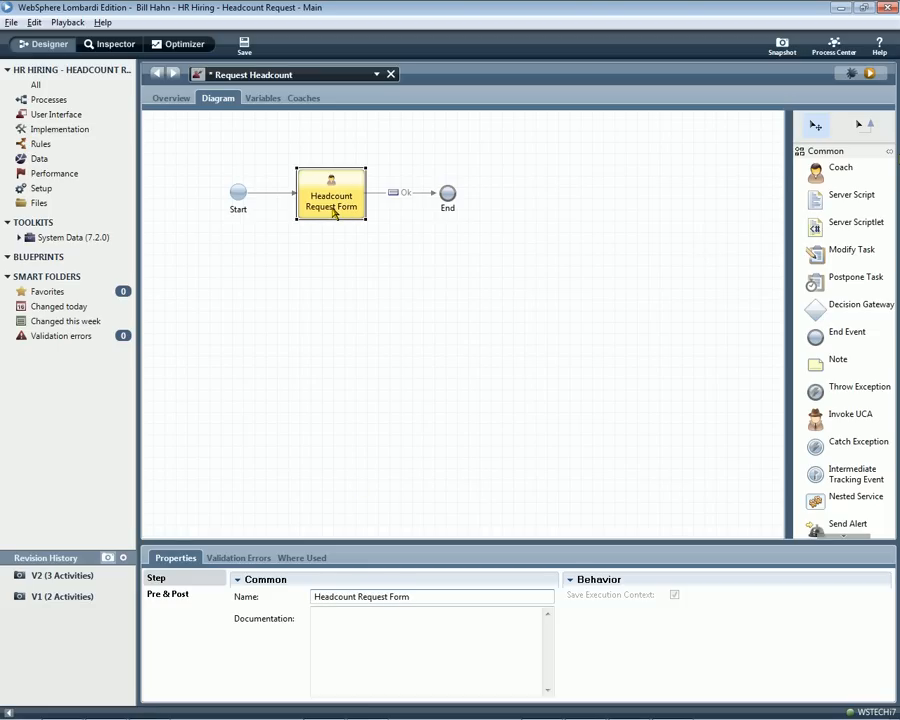
Open the Headcount Request Form coach and run the service to examine the generated form in the browser.
double_click(334, 211)
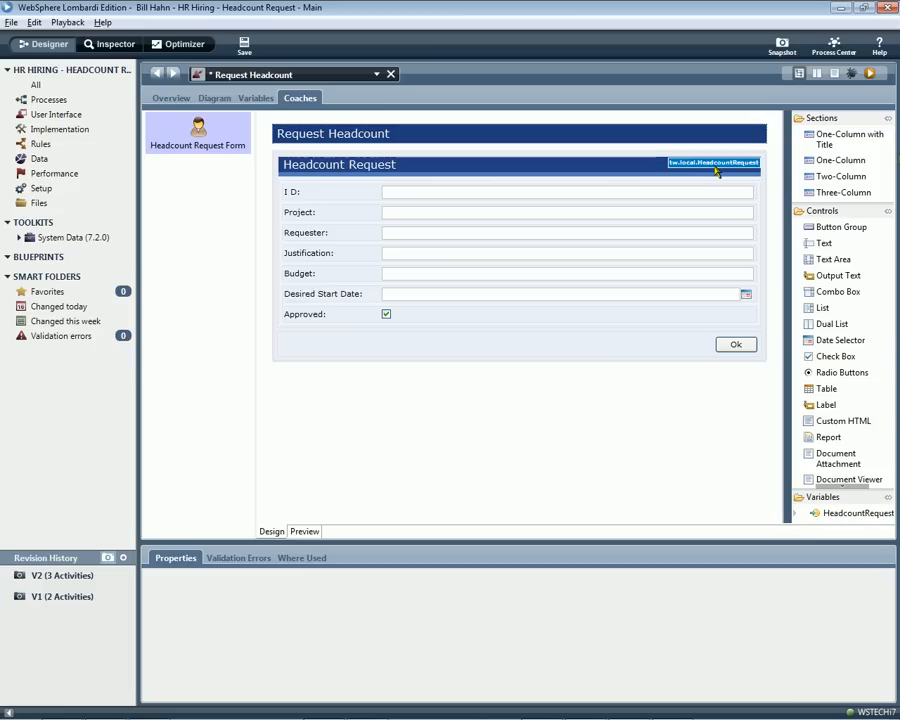
left_click(870, 74)
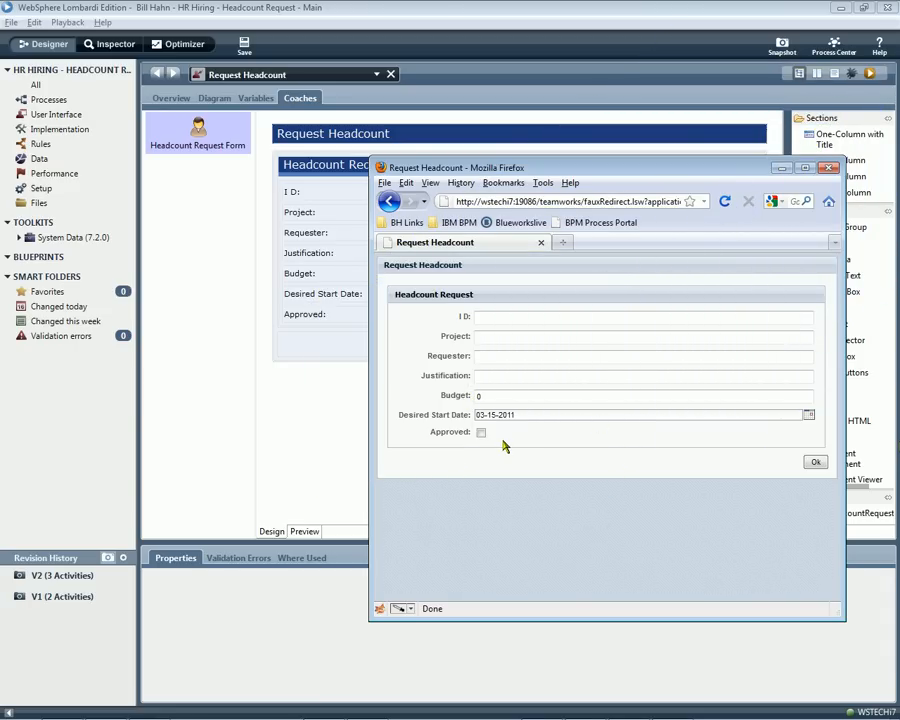
key("alt+Tab")
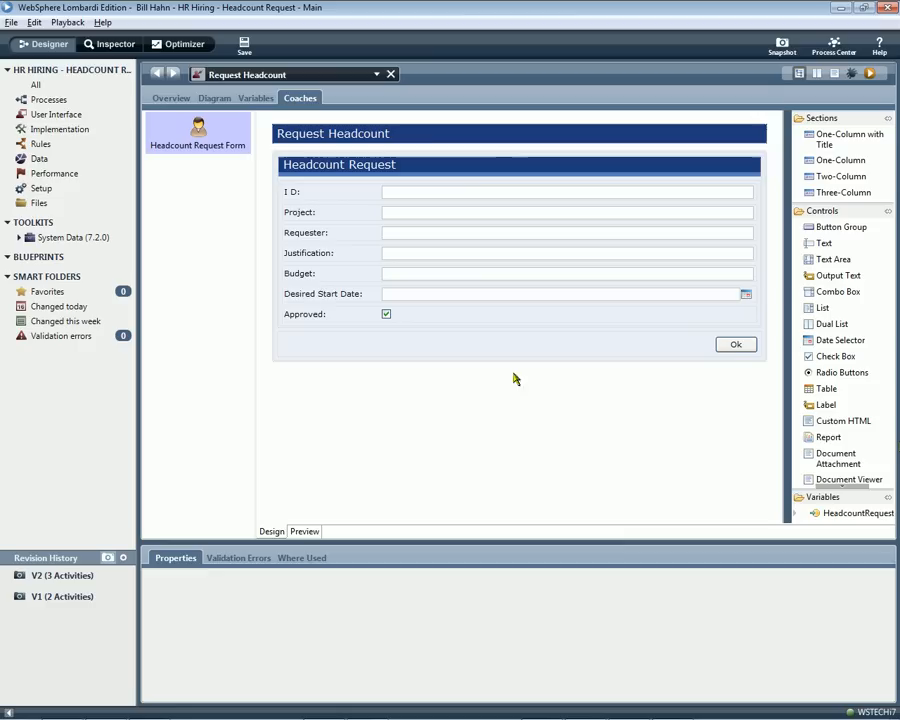
Delete the Approved check box from the Headcount Request section of the form.
left_click(420, 172)
left_click(396, 316)
key("Delete")
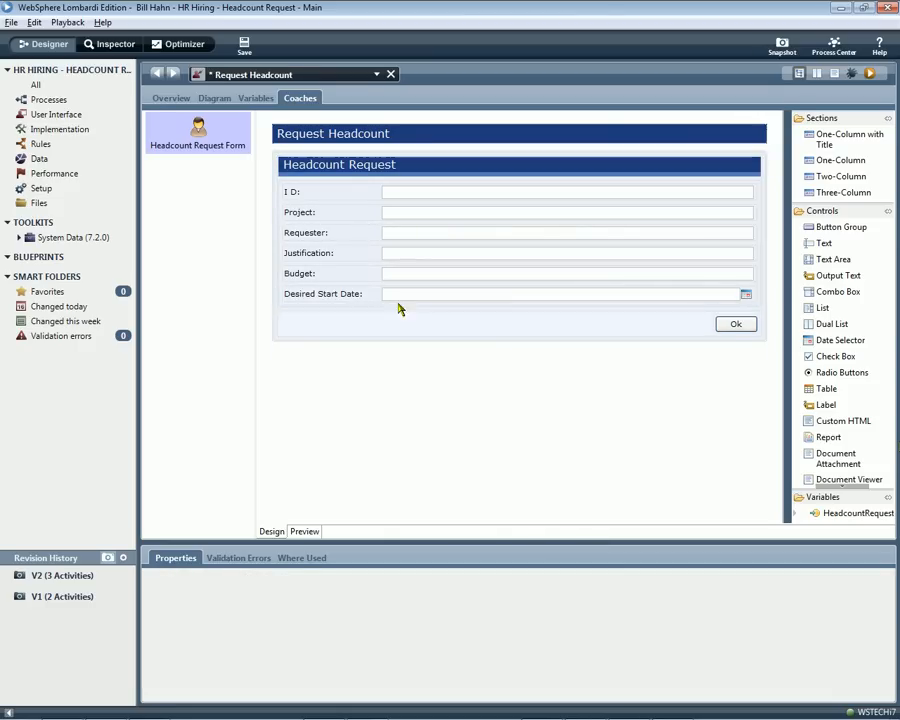
Split the Headcount Request section into two columns with Desired Start Date, Budget and Justification in the second, and run the form.
left_click(396, 177)
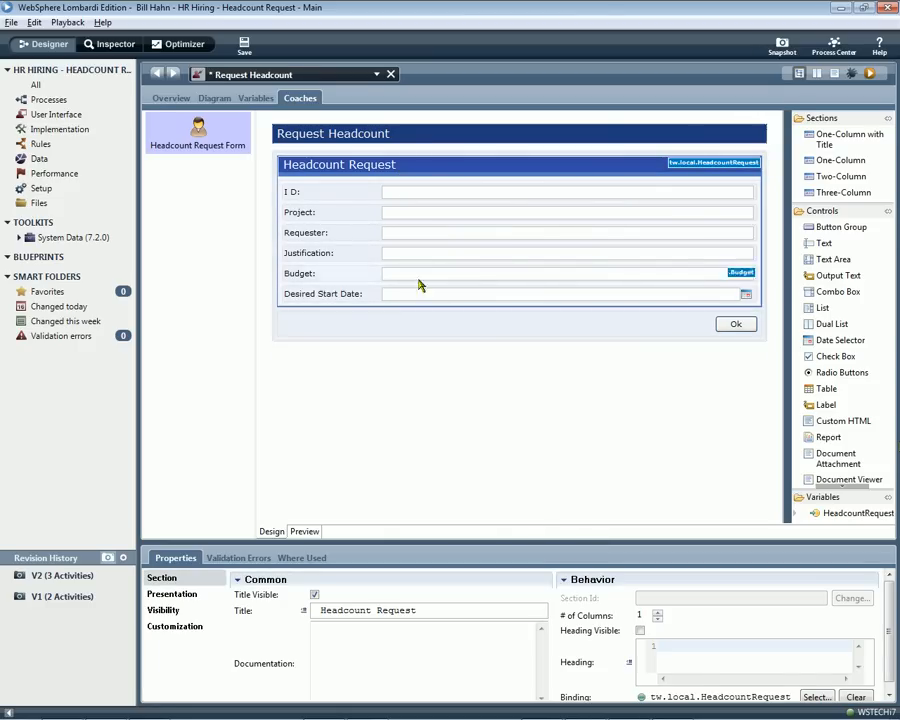
left_click(657, 614)
left_click_drag(493, 303, 536, 245)
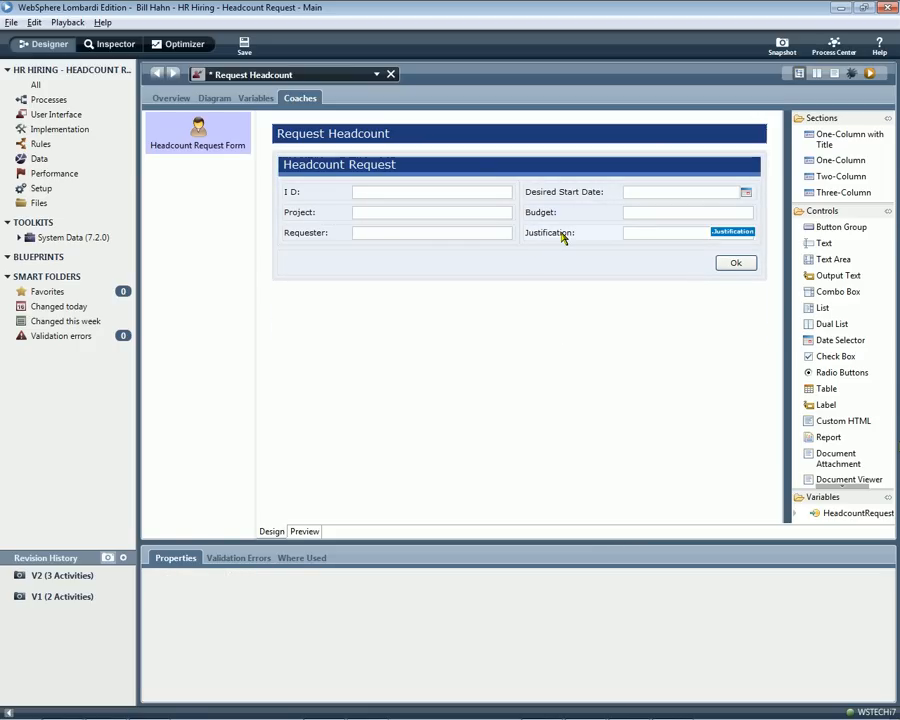
left_click(869, 74)
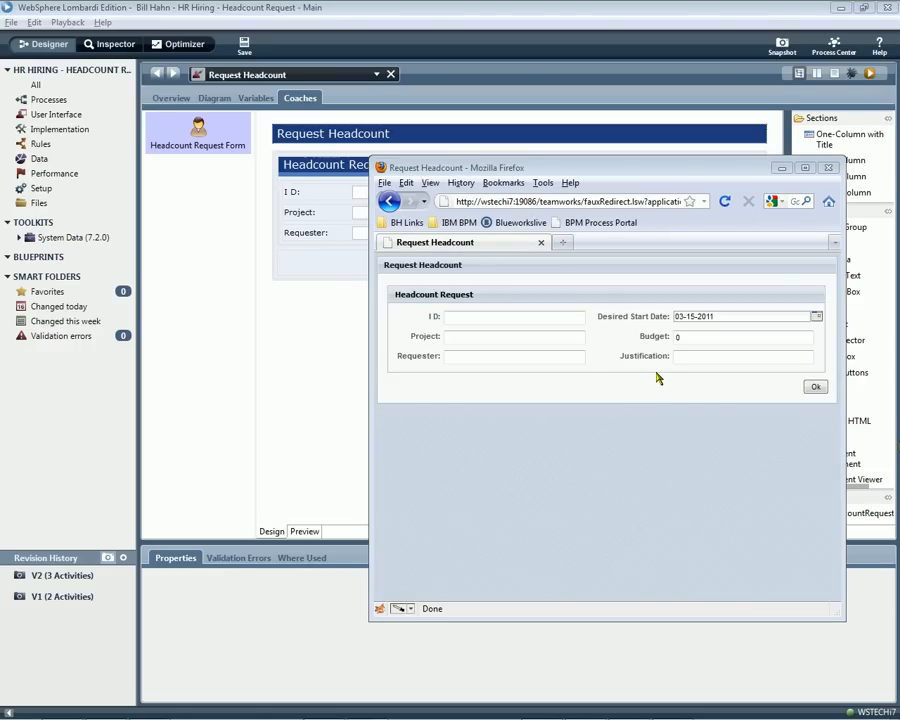
Set the Justification field's number of rows to 3 and run the form again.
left_click(332, 304)
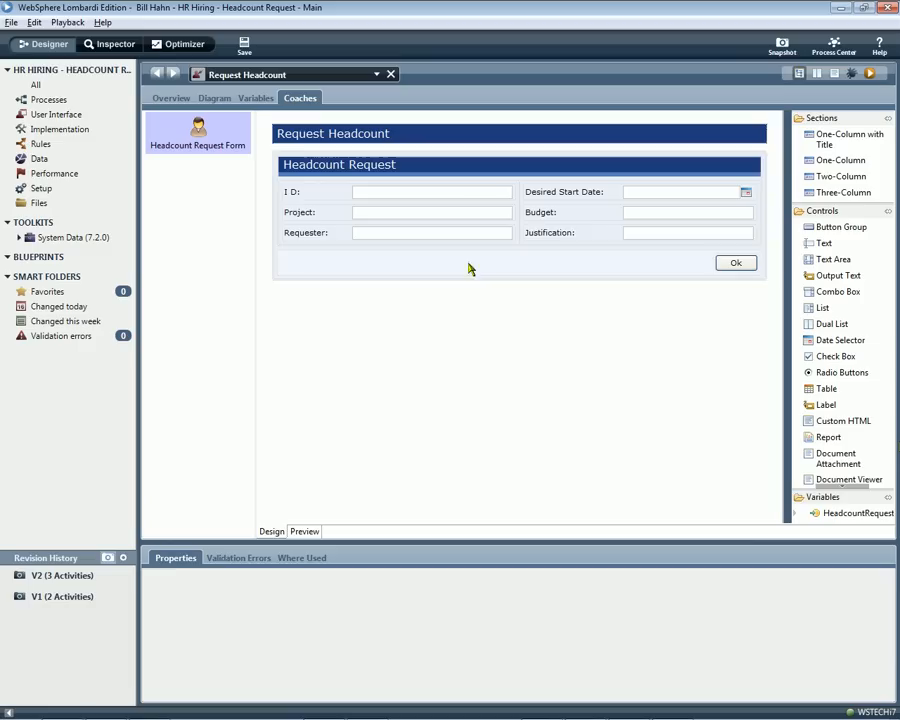
left_click(566, 231)
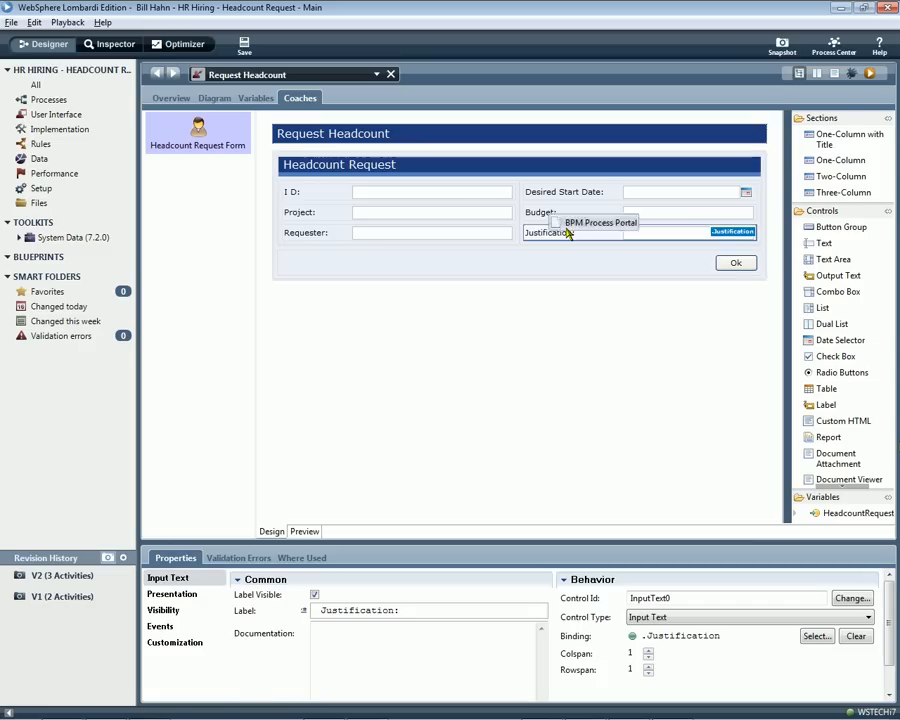
left_click(172, 594)
left_click(344, 596)
key("BackSpace")
type("3")
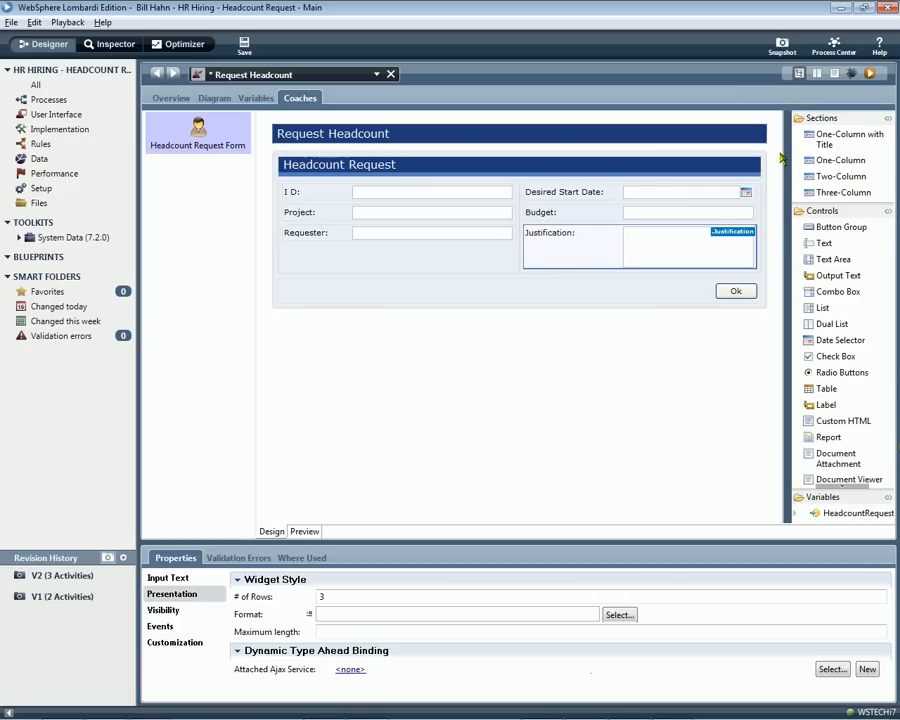
left_click(869, 74)
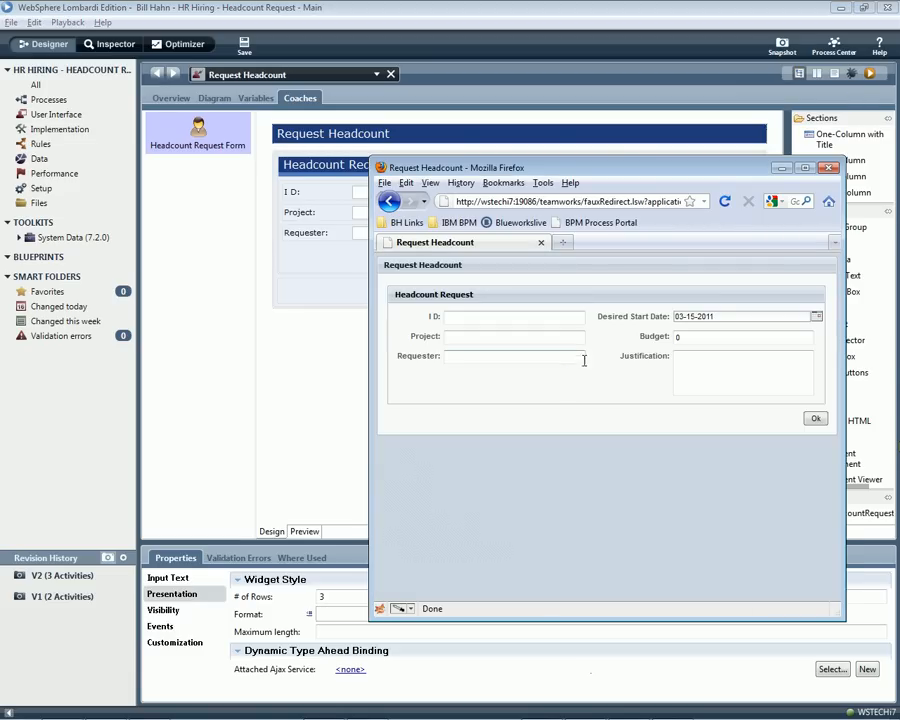
Move the Justification field out of the two-column section into a full-width row between it and the Ok button.
left_click(348, 366)
left_click(502, 264)
left_click_drag(491, 300, 487, 300)
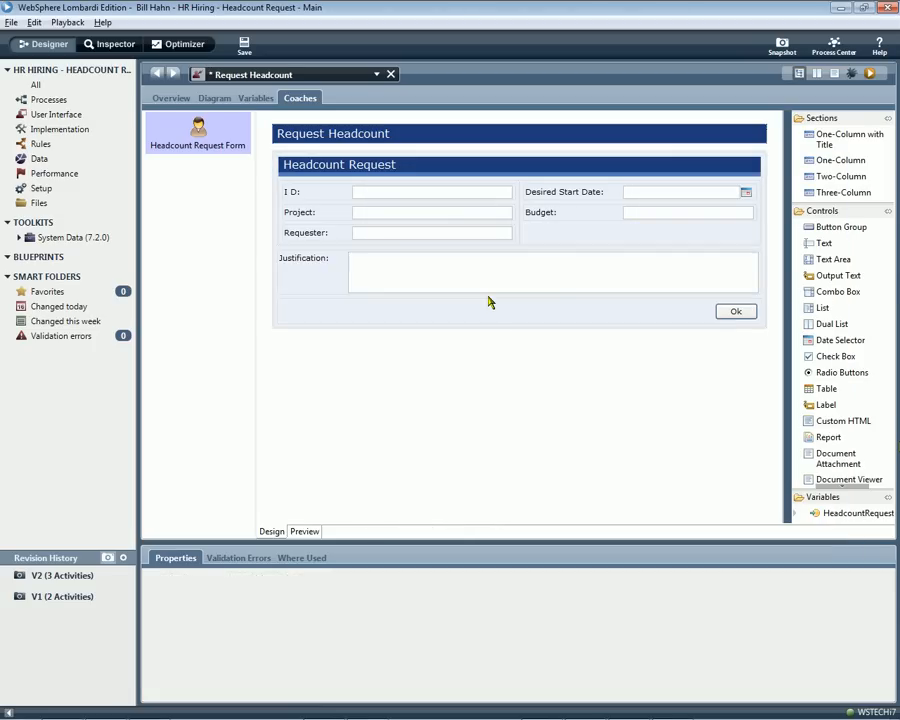
Run the form and test it with a Desired Start Date of 03-23-2011 and a Budget of 150000.
left_click(870, 76)
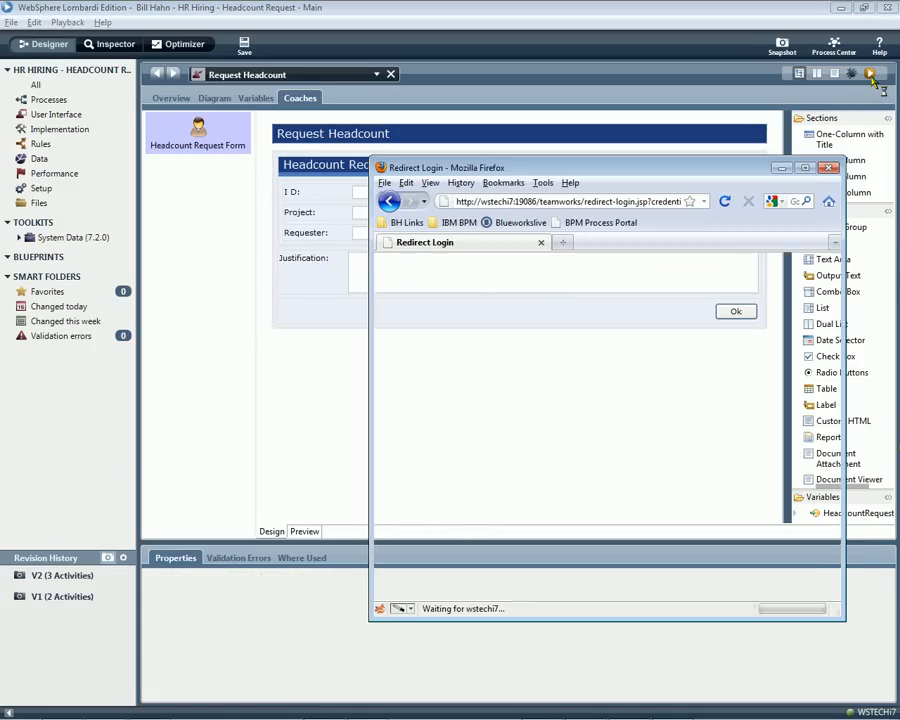
left_click(700, 317)
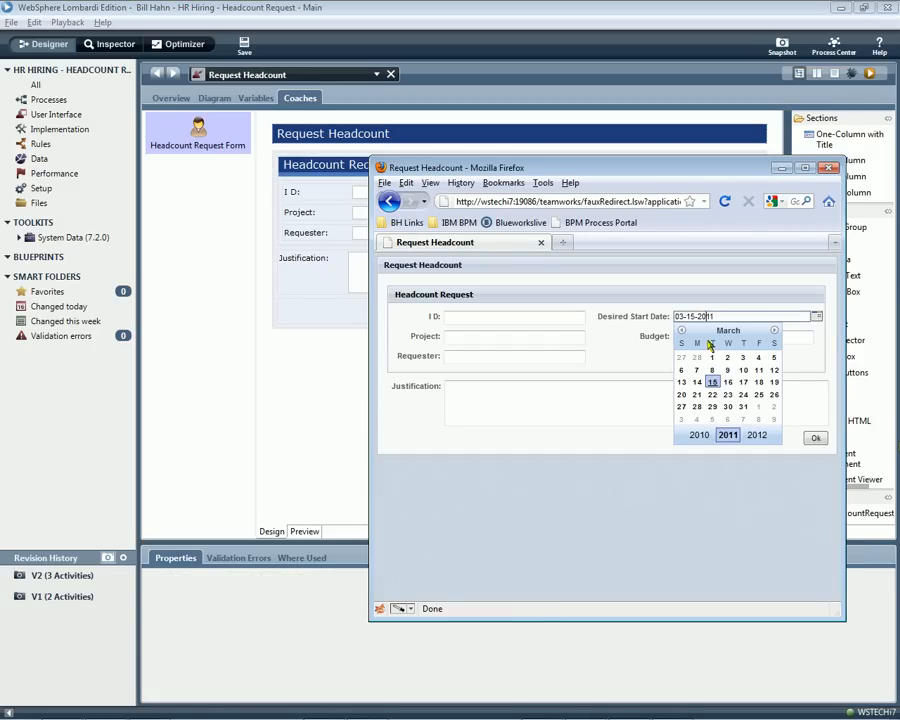
left_click(728, 398)
left_click(698, 339)
type("150000")
key("Tab")
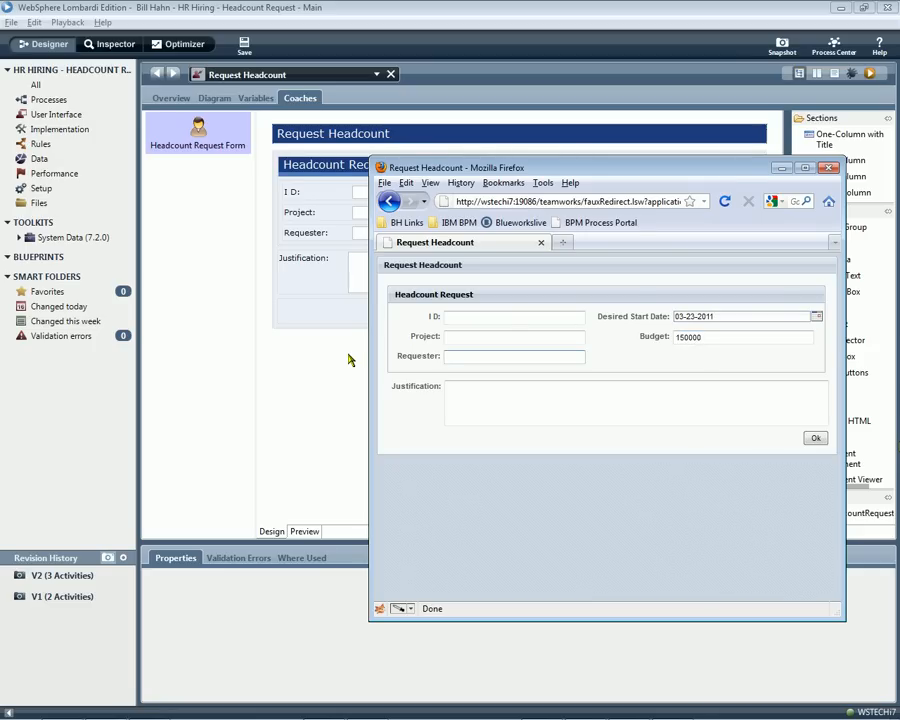
Set the Budget field's format to the dollar currency pattern $ ###,###,###.##.
left_click(349, 360)
left_click(605, 216)
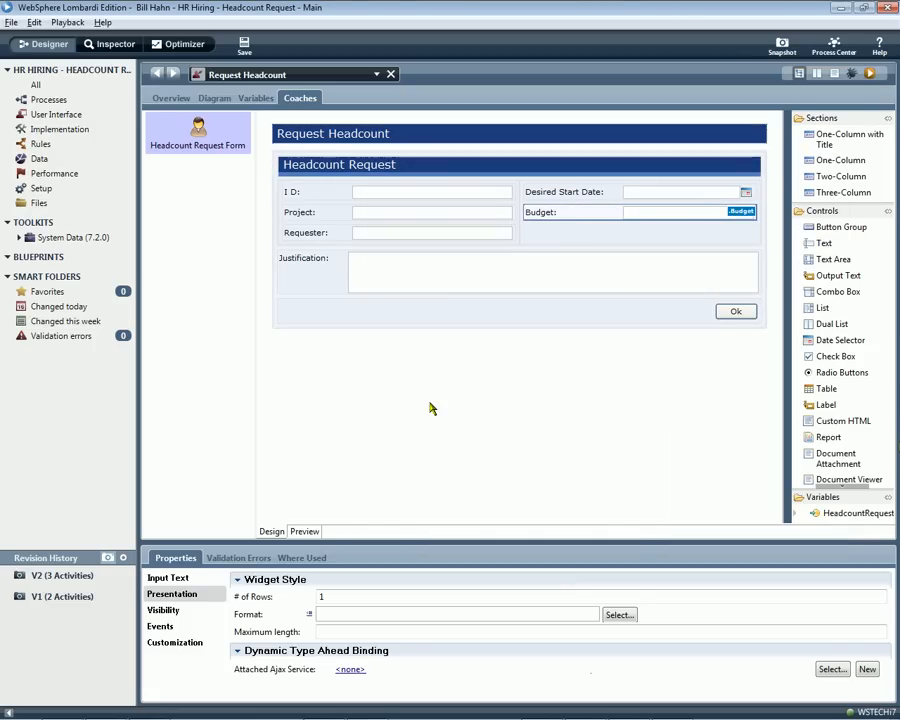
left_click(611, 618)
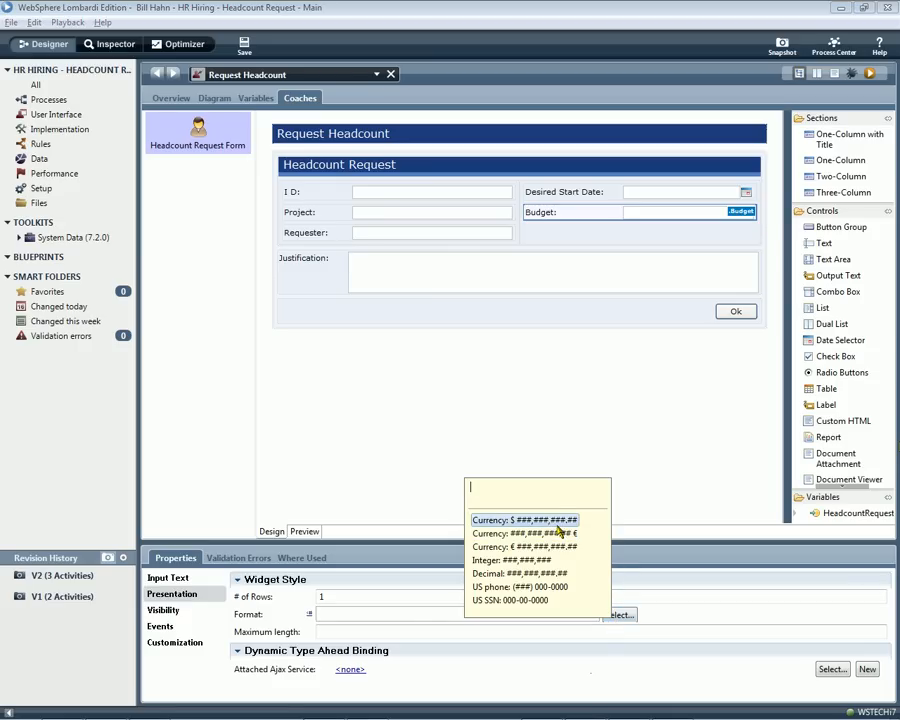
left_click(520, 519)
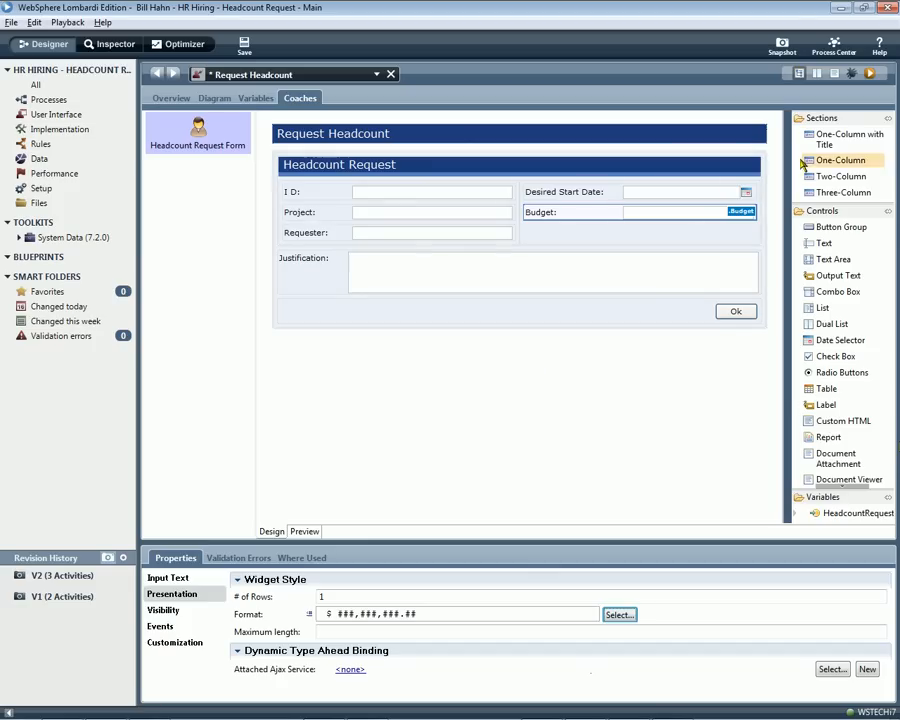
Run the form, test the currency format with a Budget of 150,000, and return to the designer.
left_click(871, 76)
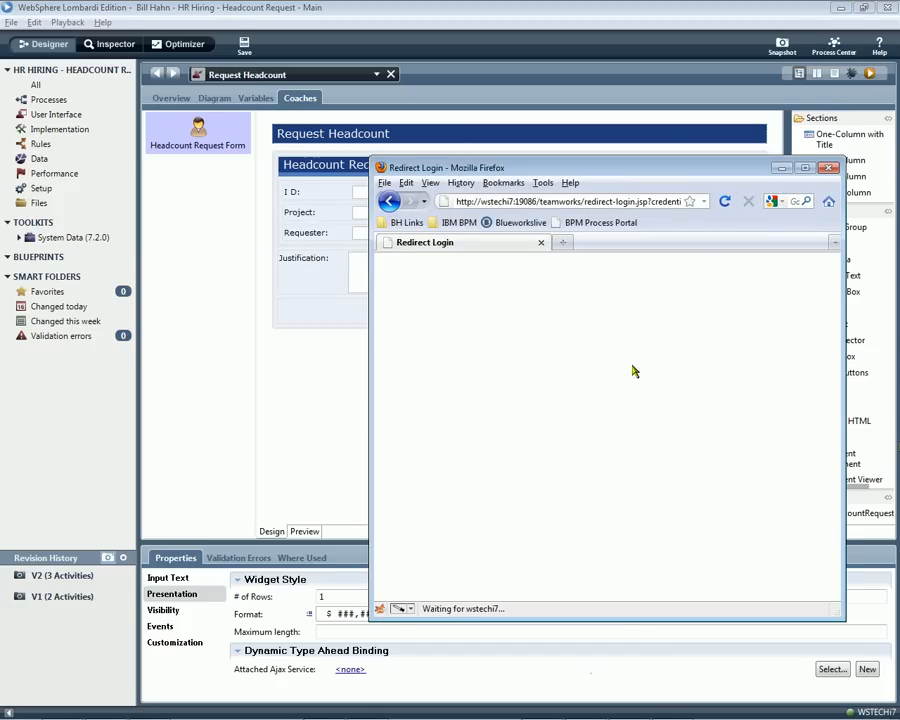
left_click(686, 338)
type("150,000")
key("Tab")
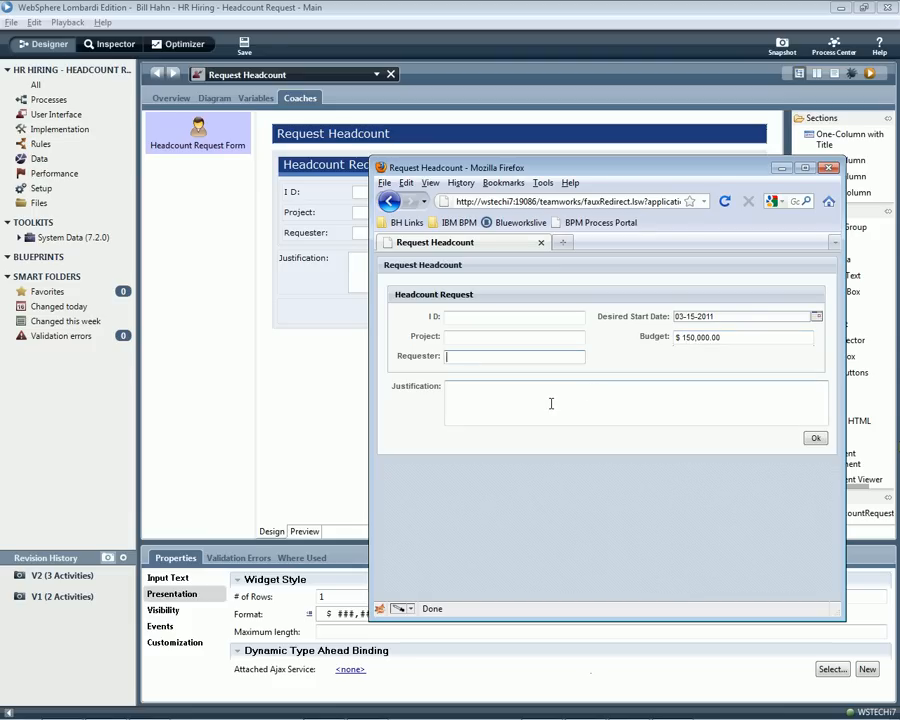
left_click(350, 368)
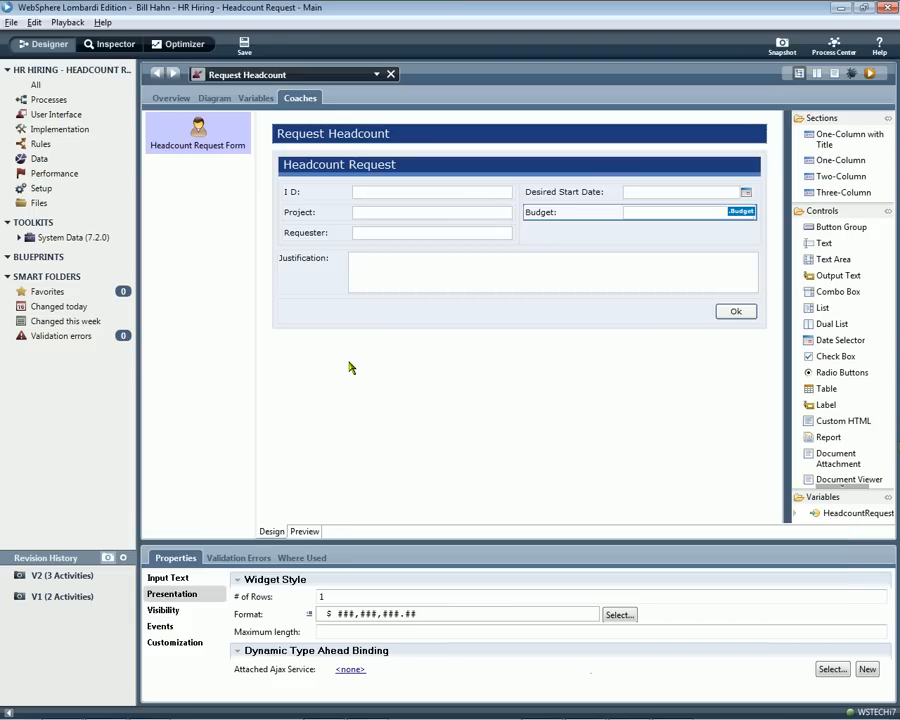
In the service diagram, shift the Headcount Request Form and End event away from Start and delete the link coming from Start.
left_click(218, 98)
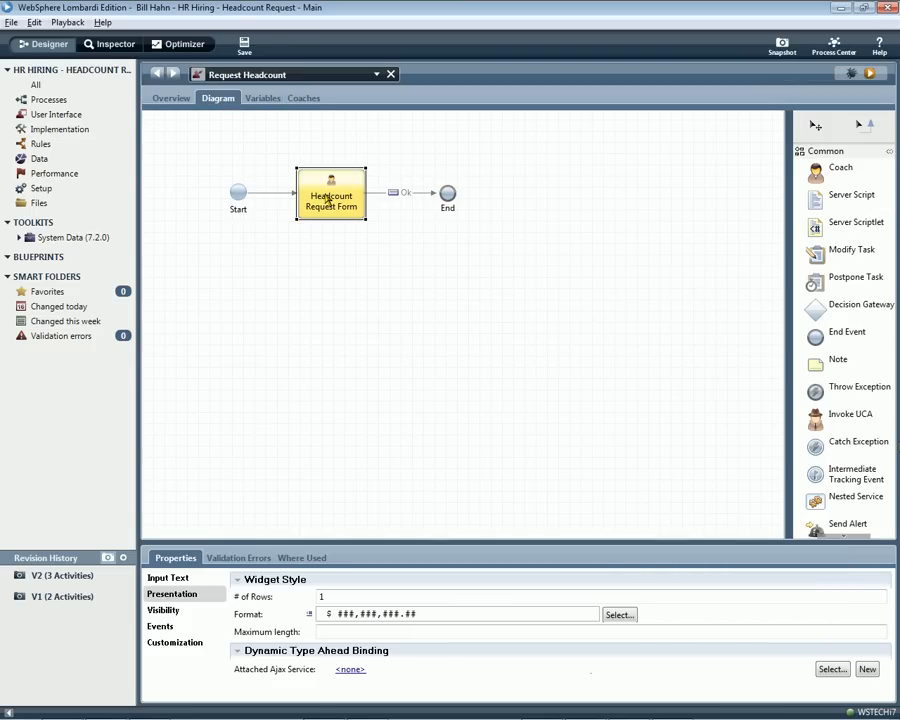
left_click(450, 195, "shift")
left_click_drag(450, 195, 593, 195)
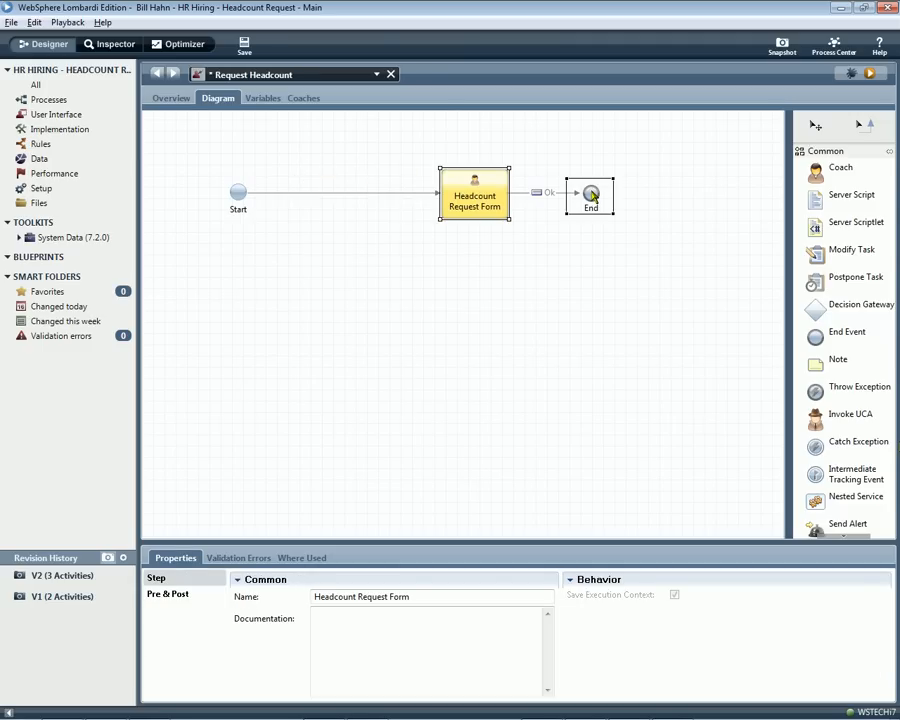
left_click(418, 198)
key("Delete")
Add a coach between Start and the Headcount Request Form and name it Welcome Screen.
left_click_drag(842, 170, 290, 178)
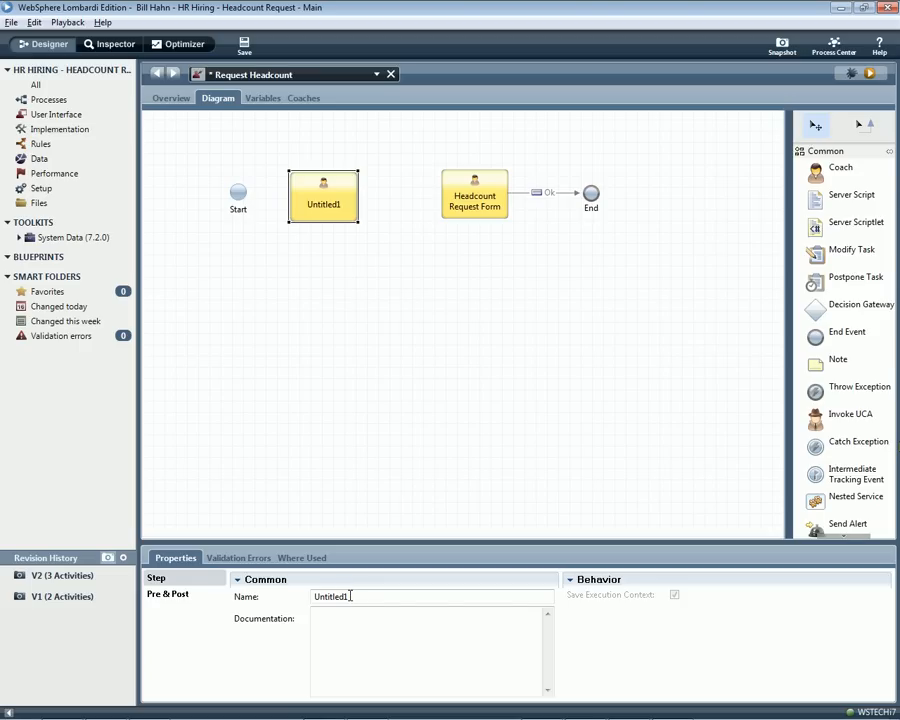
left_click(352, 597)
key("BackSpace")
key("BackSpace")
key("BackSpace")
key("BackSpace")
key("BackSpace")
key("BackSpace")
key("BackSpace")
key("BackSpace")
key("BackSpace")
type("Welcome Screen")
key("Return")
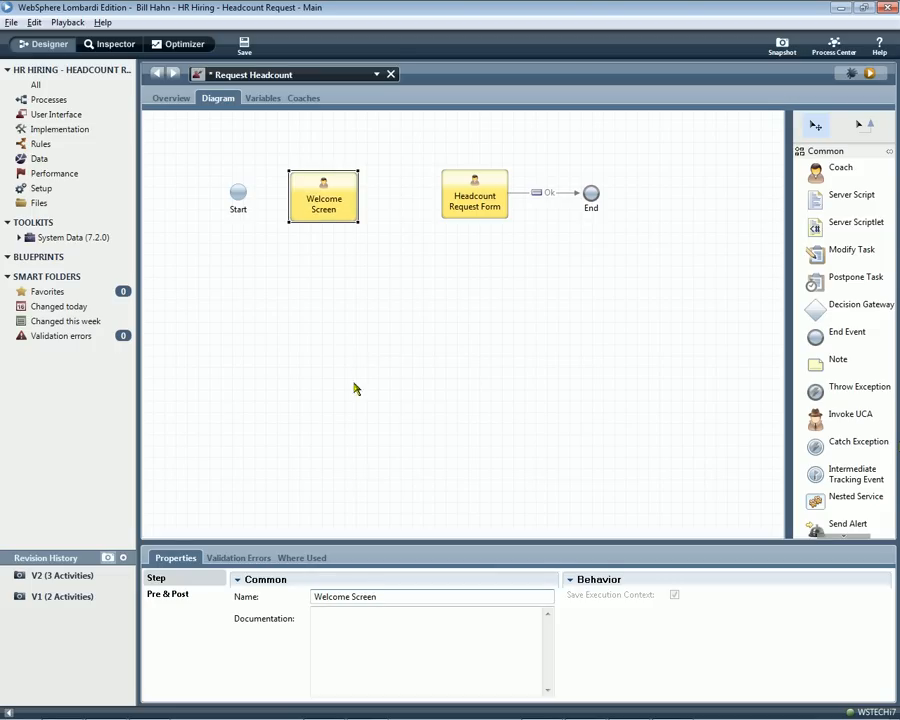
Add a Custom HTML block to the Welcome Screen reading "Welcome to the Headcount Request Process. Proceed to fill out your headcount request form...".
double_click(340, 199)
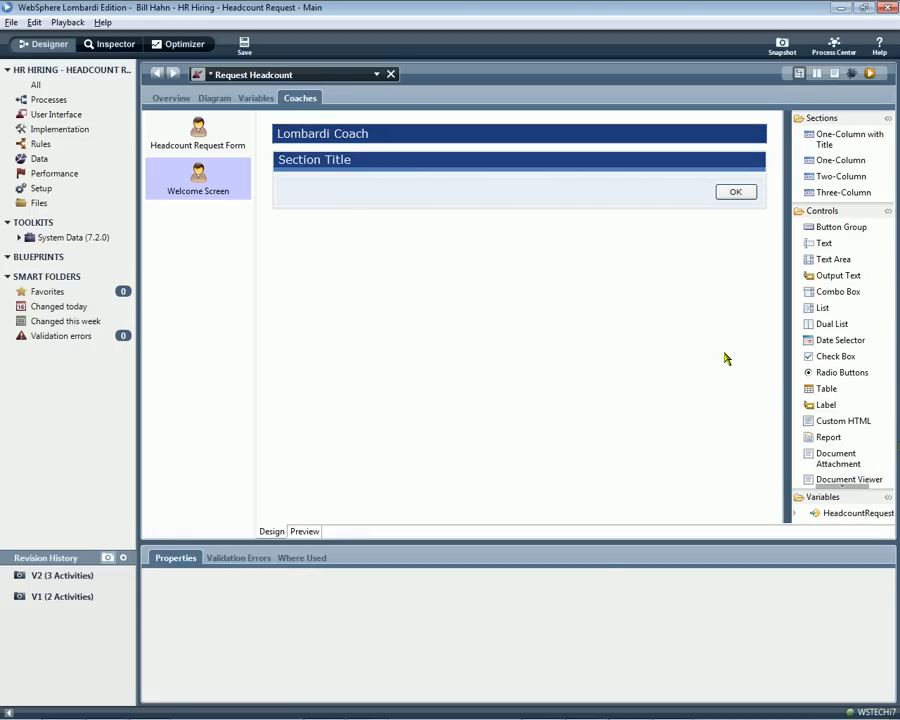
left_click_drag(837, 419, 518, 192)
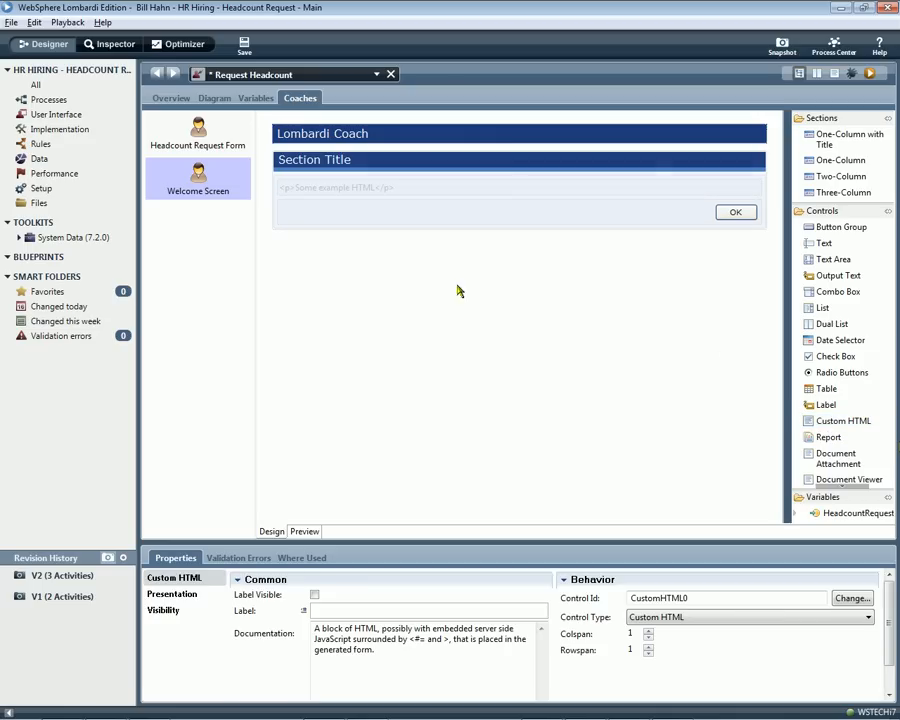
left_click(185, 595)
left_click(346, 616)
key("ctrl+a")
key("BackSpace")
type("Welcome to the Headcount R")
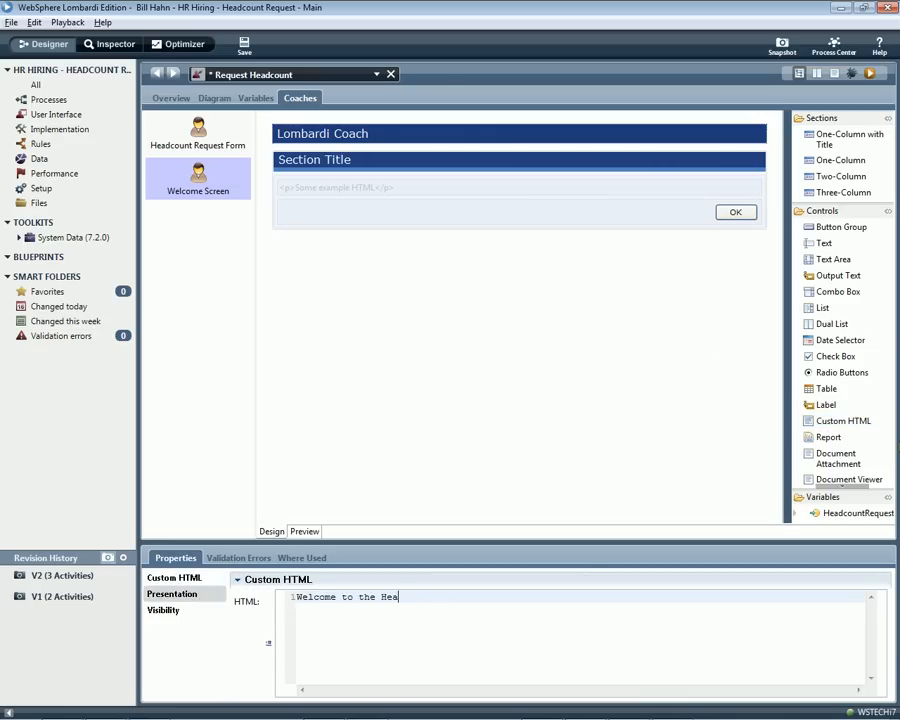
type("equest Process.  Proceed to fill out your headcount request form...")
key("ctrl+space")
left_click(469, 304)
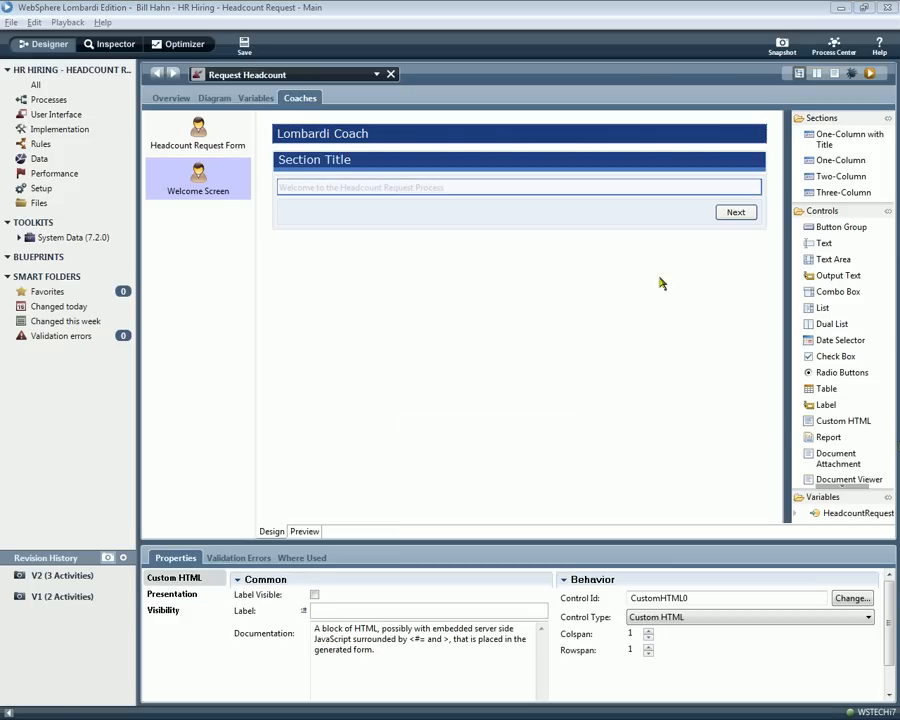
Place the Project and Requester variables and the whole HeadcountRequest variable on the Welcome Screen below the welcome text.
left_click_drag(842, 505, 840, 516)
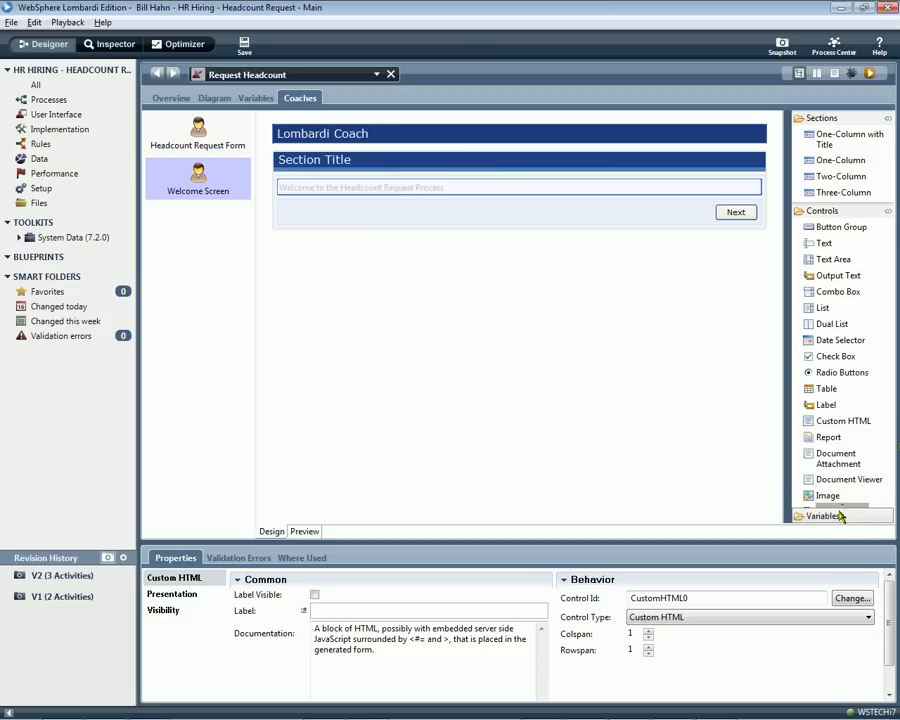
left_click(840, 516)
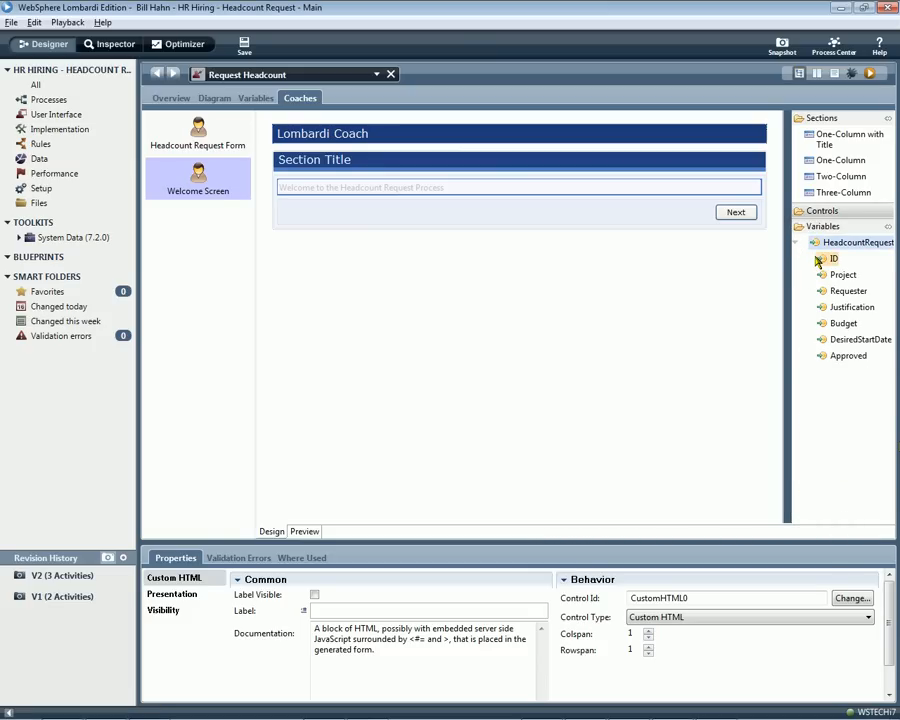
left_click_drag(822, 275, 639, 215)
left_click_drag(836, 291, 660, 233)
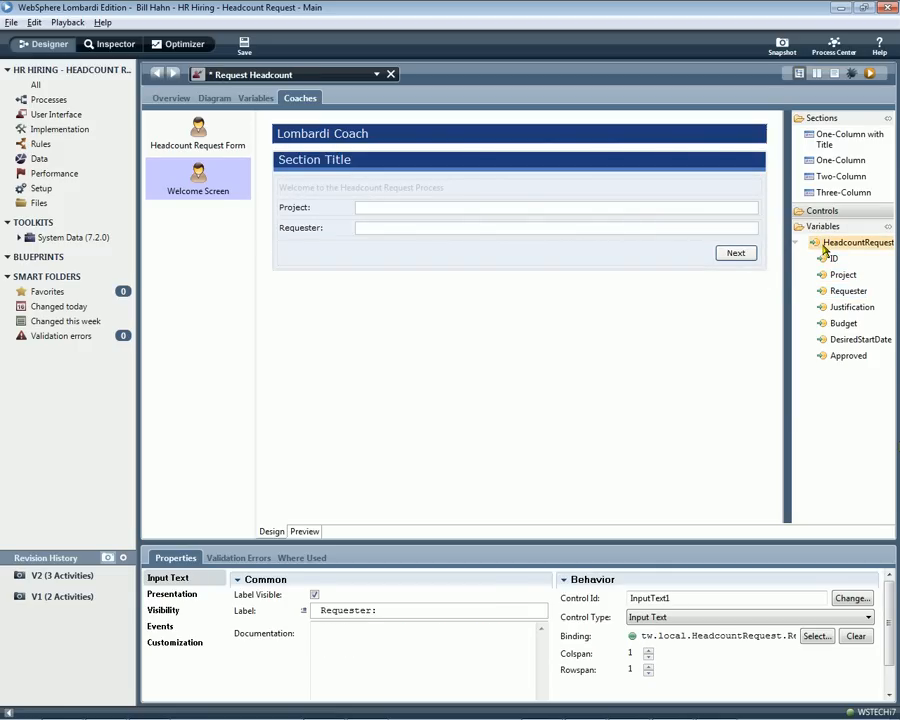
left_click_drag(824, 250, 677, 257)
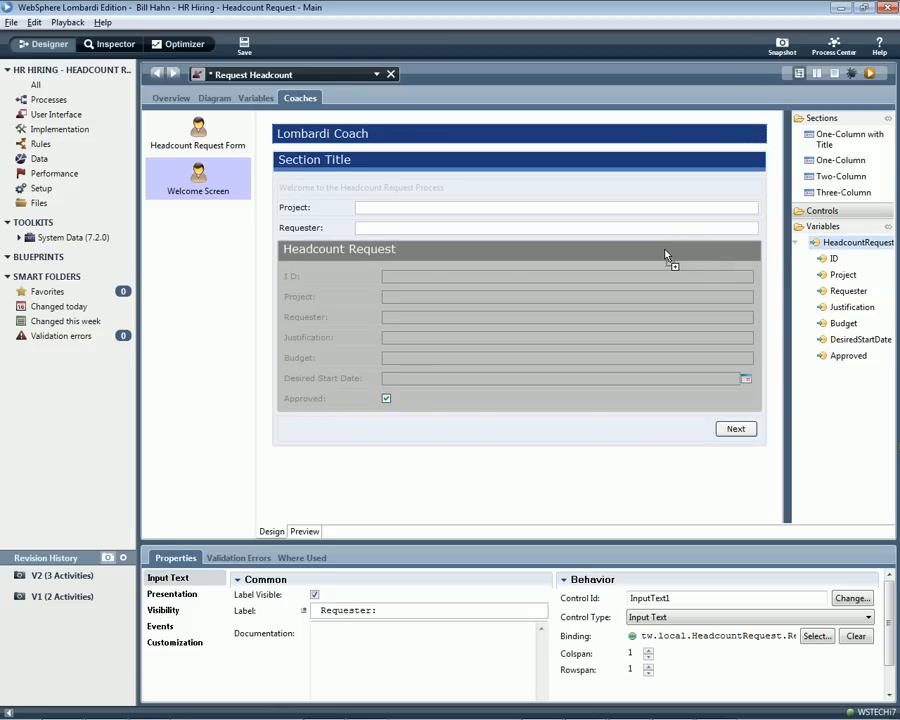
left_click_drag(665, 254, 667, 253)
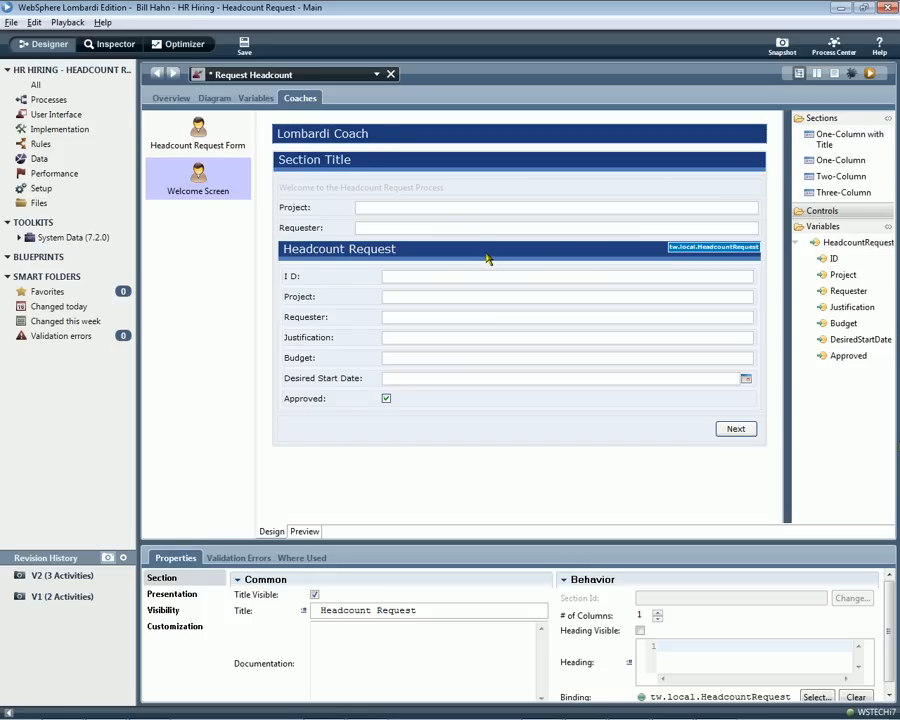
Delete the Headcount Request section and the Requester and Project fields from the Welcome Screen.
right_click(487, 258)
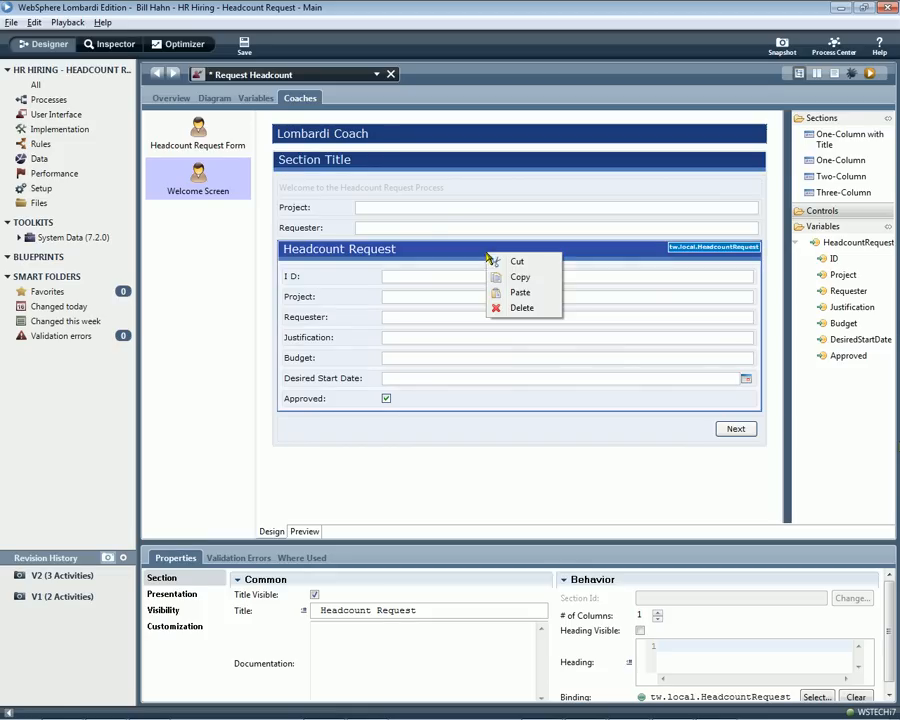
left_click(522, 307)
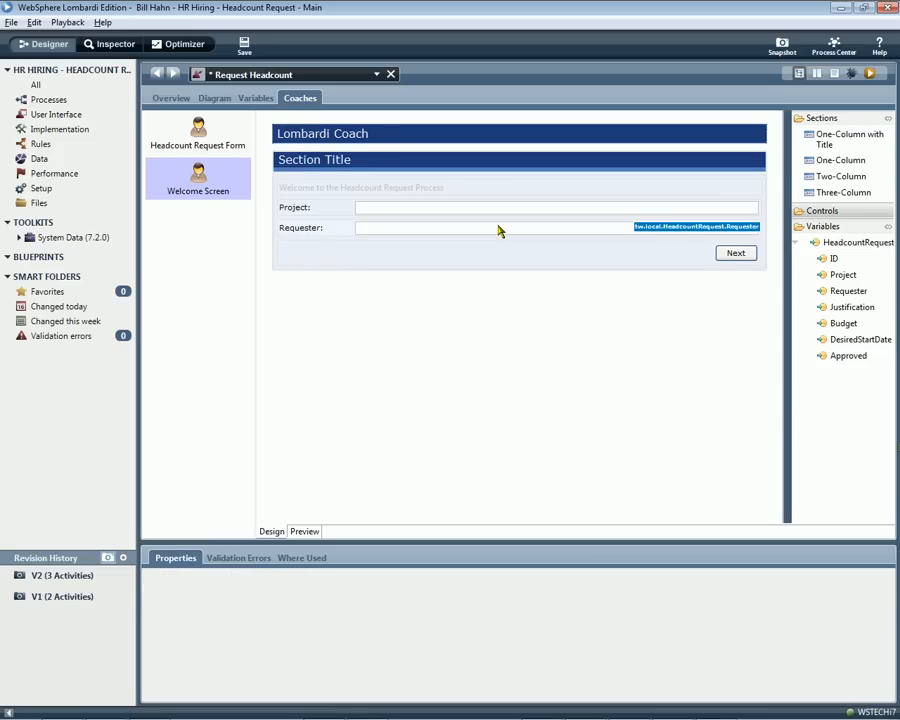
right_click(498, 228)
left_click(533, 279)
left_click(469, 212)
key("Delete")
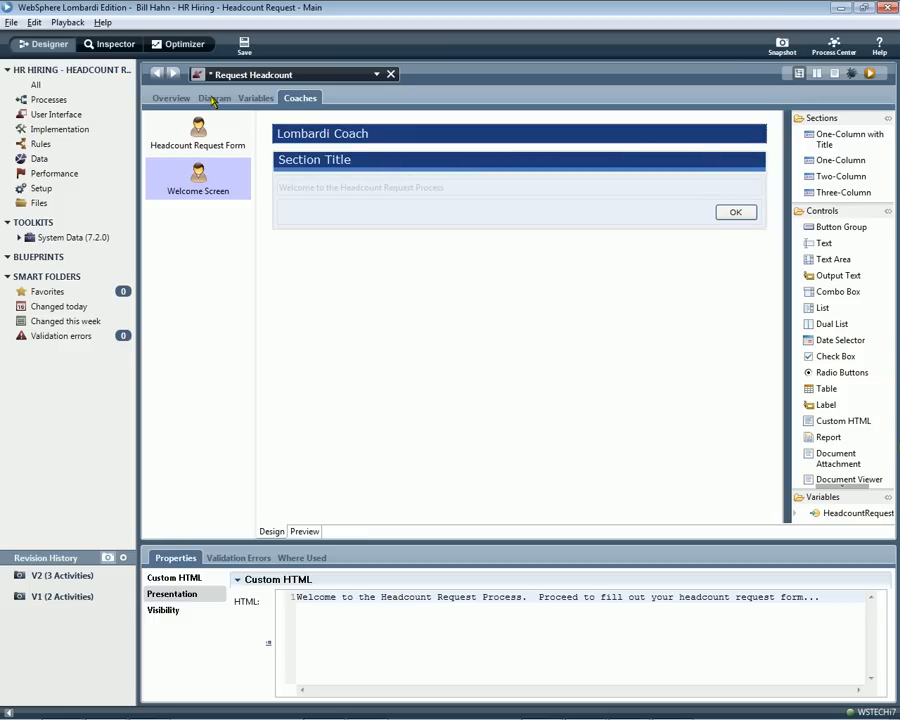
Open the Headcount Request Form coach and add a Back button to its button group.
left_click(213, 100)
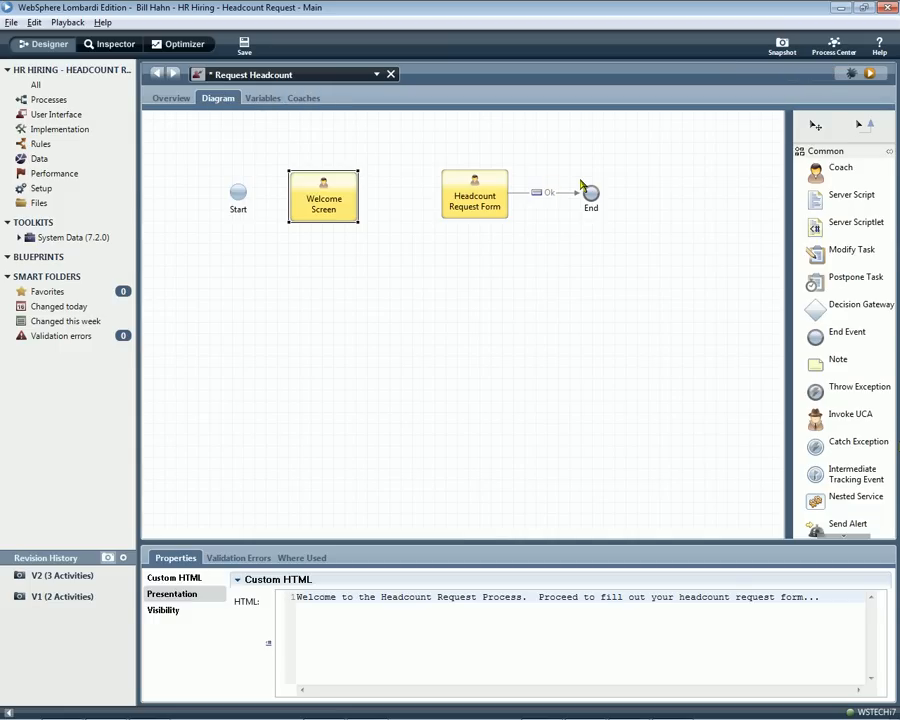
left_click(463, 206)
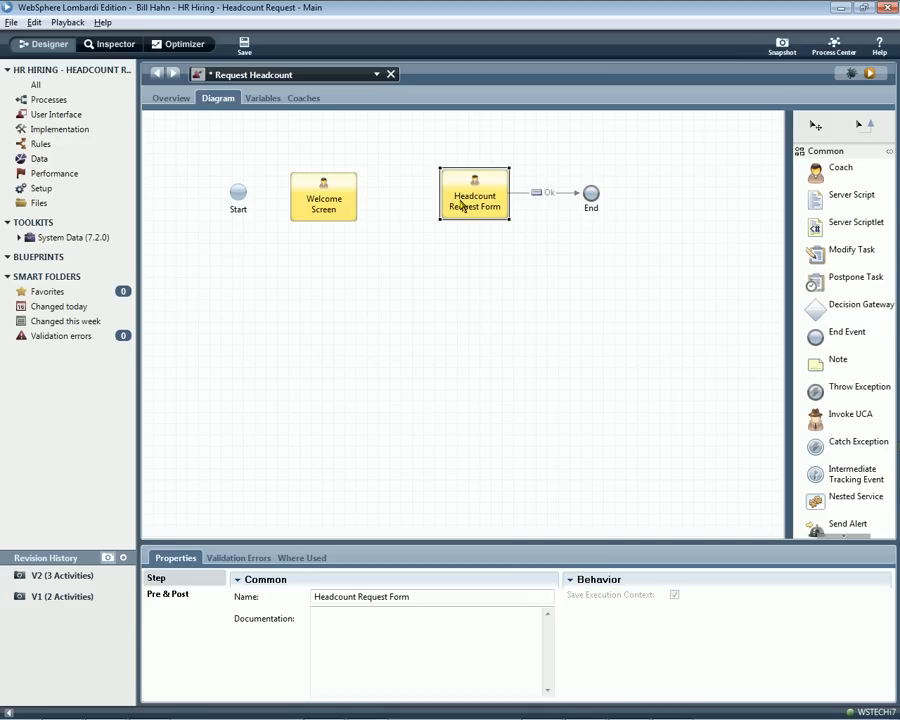
double_click(463, 206)
left_click(689, 314)
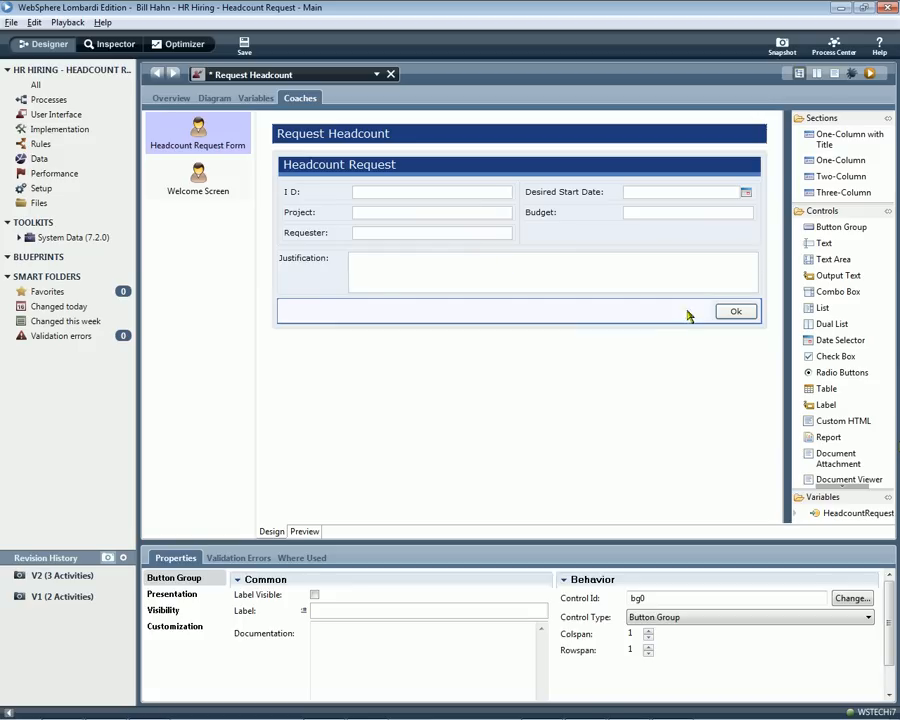
left_click(196, 595)
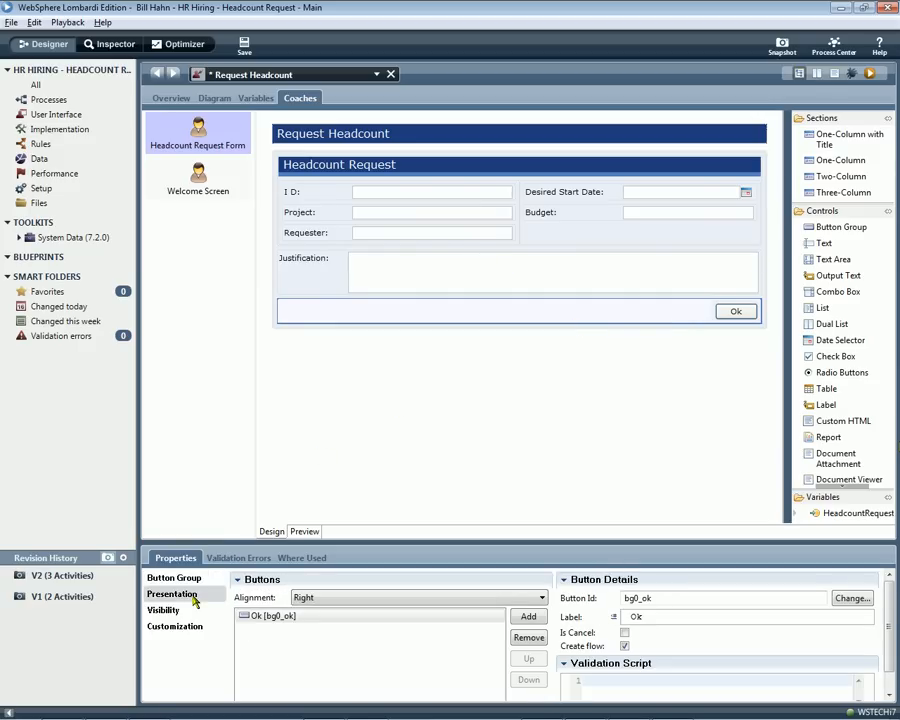
left_click(528, 617)
type("Back")
Relabel the form's Ok button as Submit and order the Back button before it.
left_click(470, 616)
double_click(632, 616)
type("Submit")
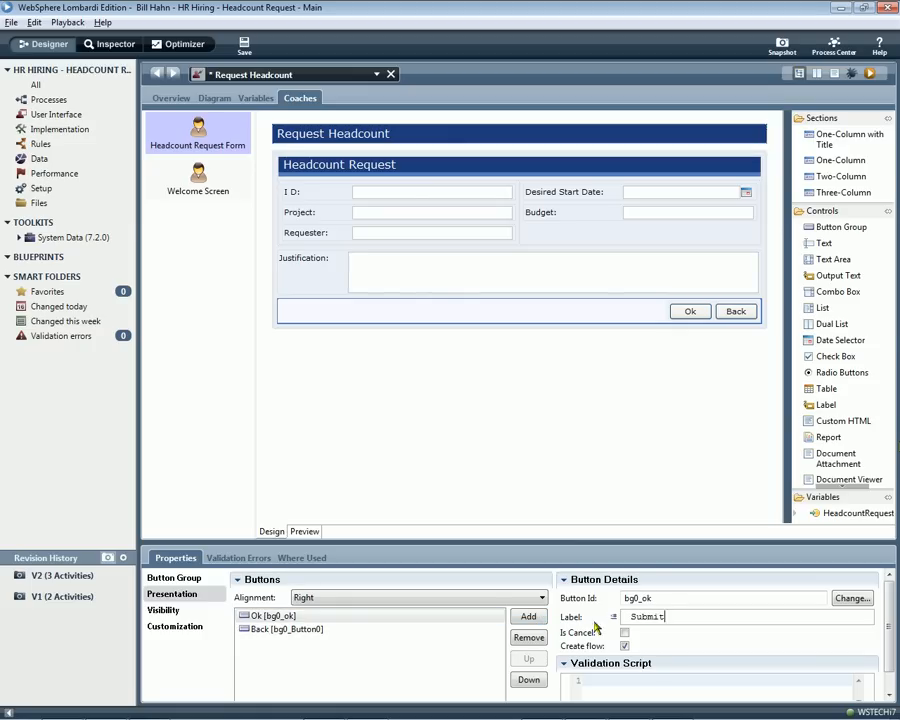
left_click(476, 629)
left_click(528, 658)
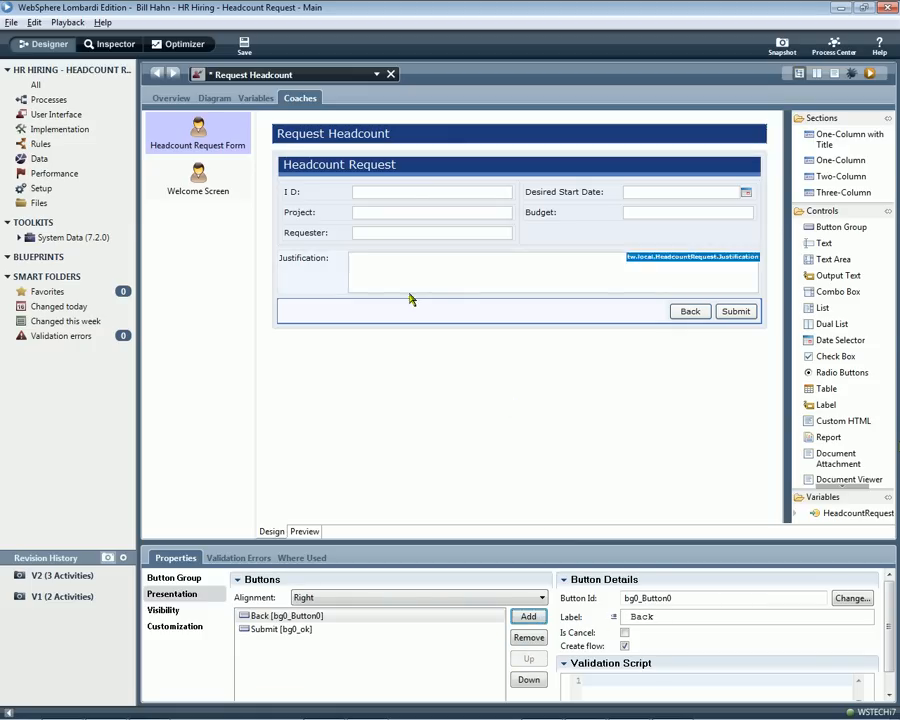
Label the Welcome Screen's button Next and save the service.
left_click(198, 178)
double_click(652, 616)
type("Next")
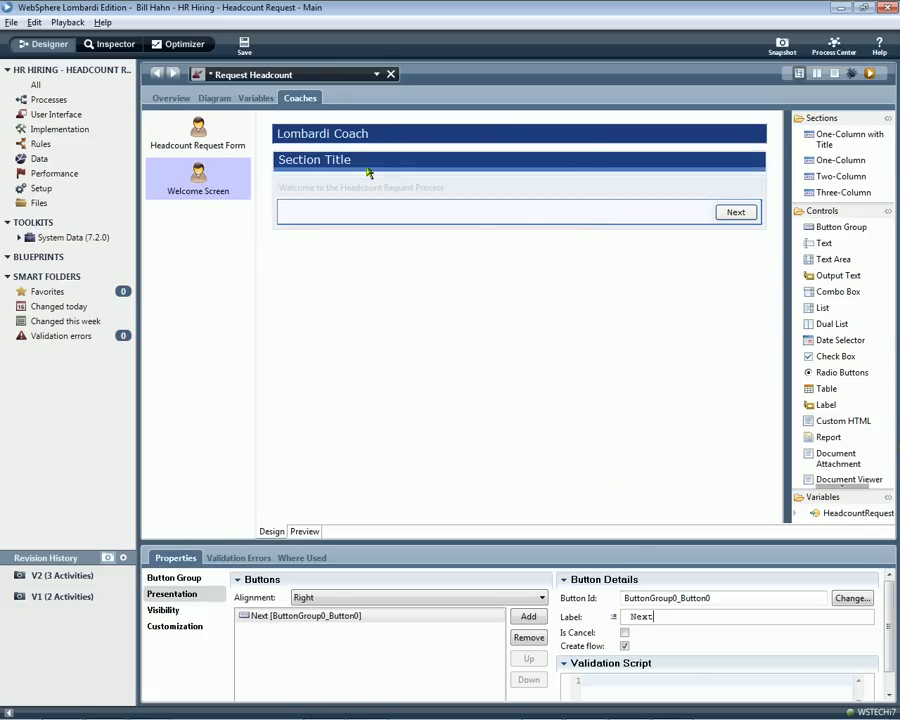
left_click(214, 98)
key("ctrl+s")
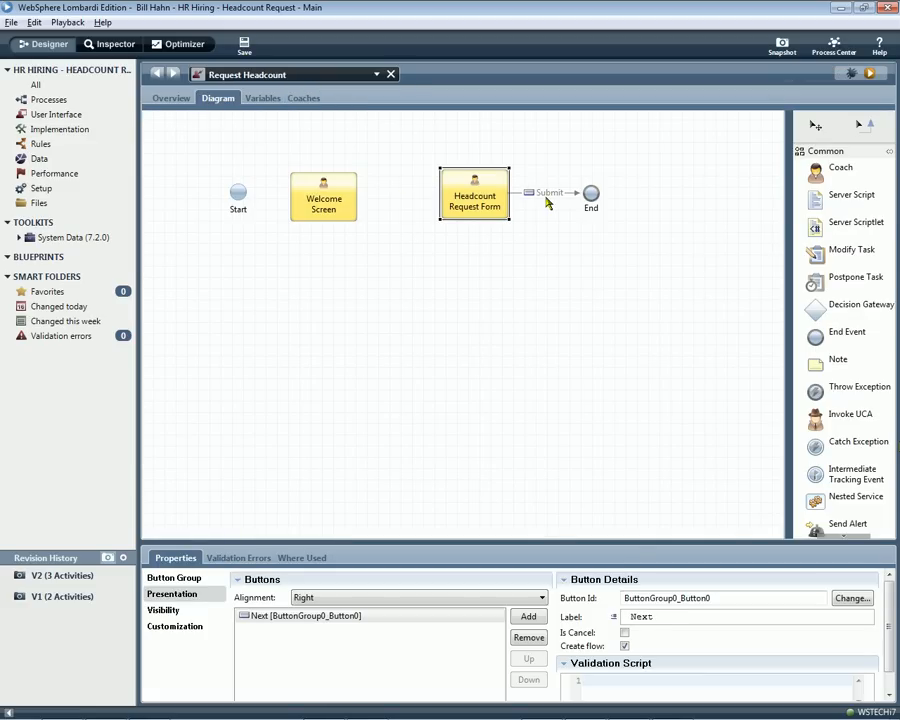
Link Start to the Welcome Screen, Next to the Headcount Request Form, and the form's Back flow to the Welcome Screen.
left_click(860, 124)
left_click_drag(253, 204, 300, 202)
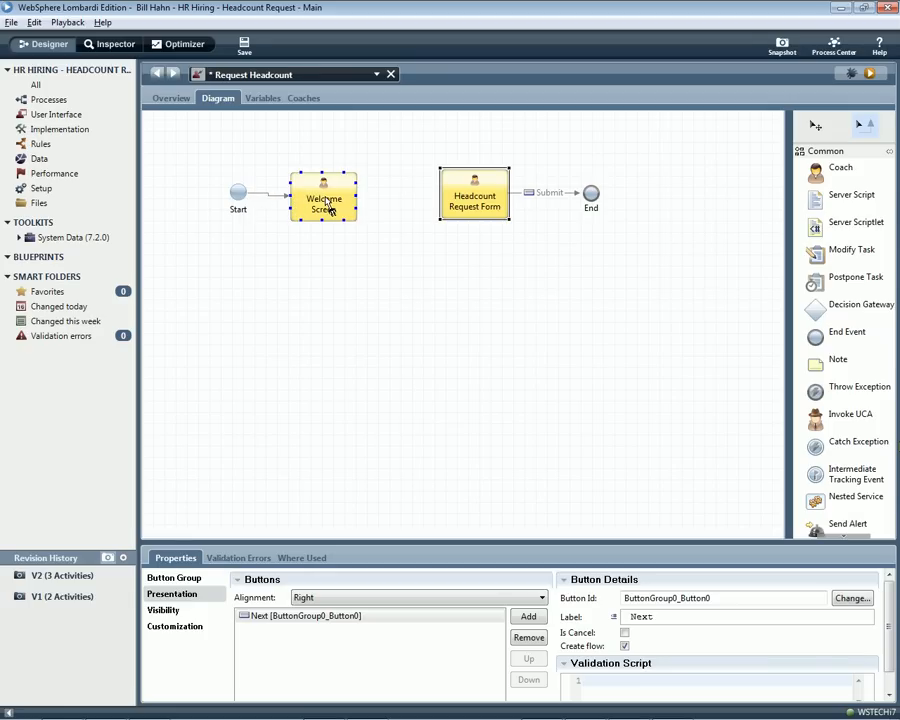
left_click_drag(355, 200, 420, 198)
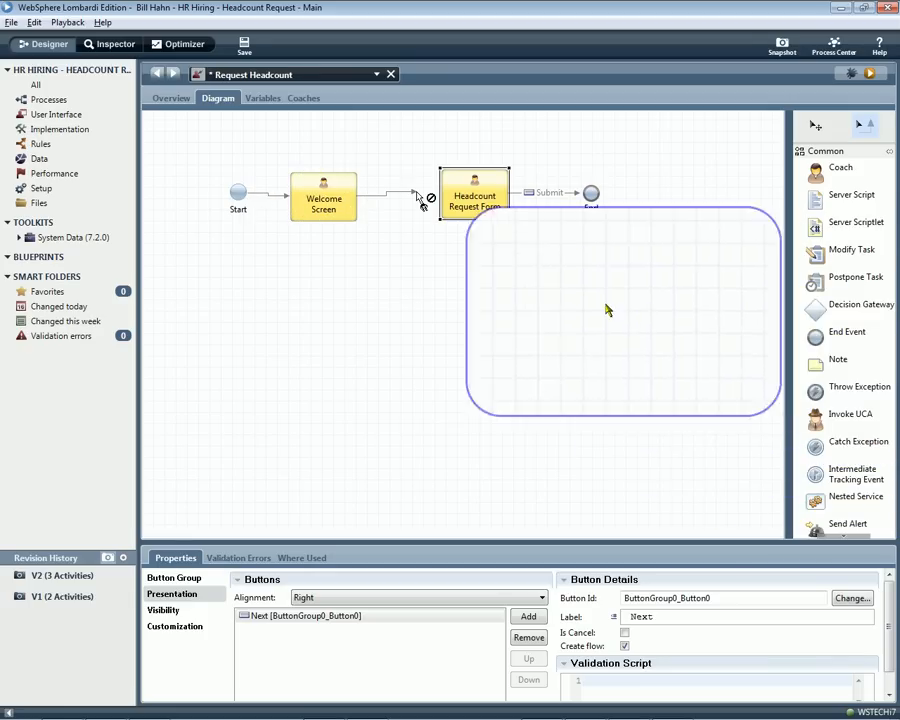
left_click_drag(443, 188, 496, 190)
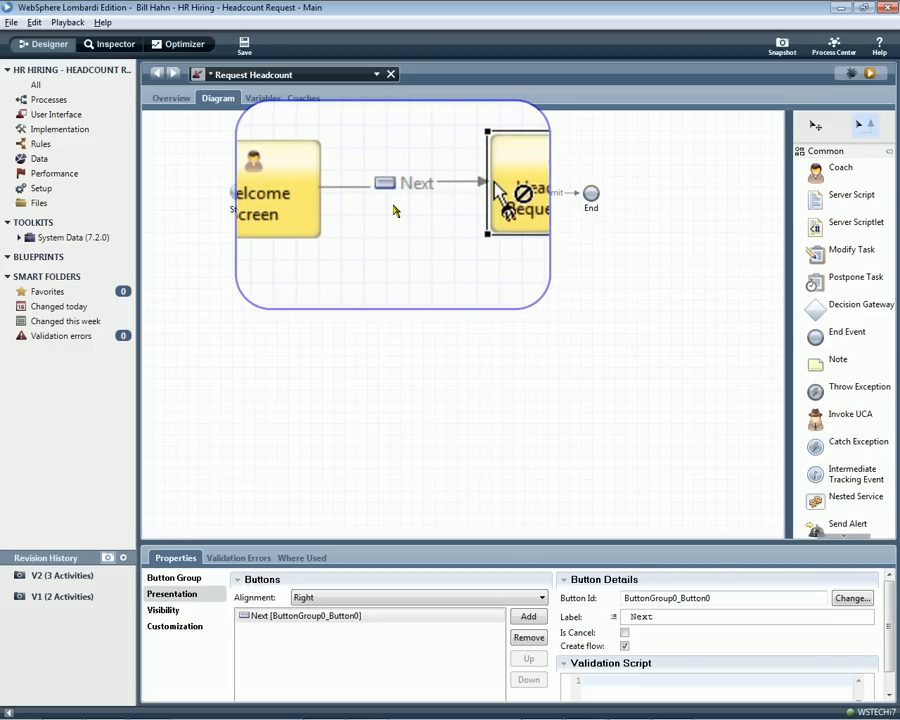
left_click_drag(511, 132, 239, 198)
Run the service and test going from the welcome page to the request form with Next and returning with Back.
left_click(871, 74)
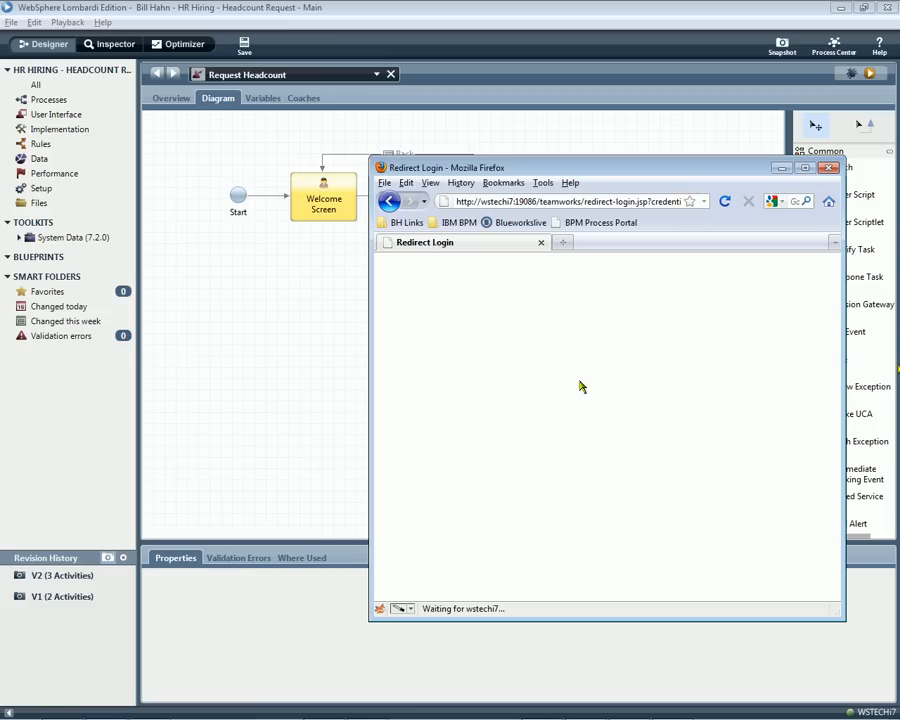
left_click(803, 320)
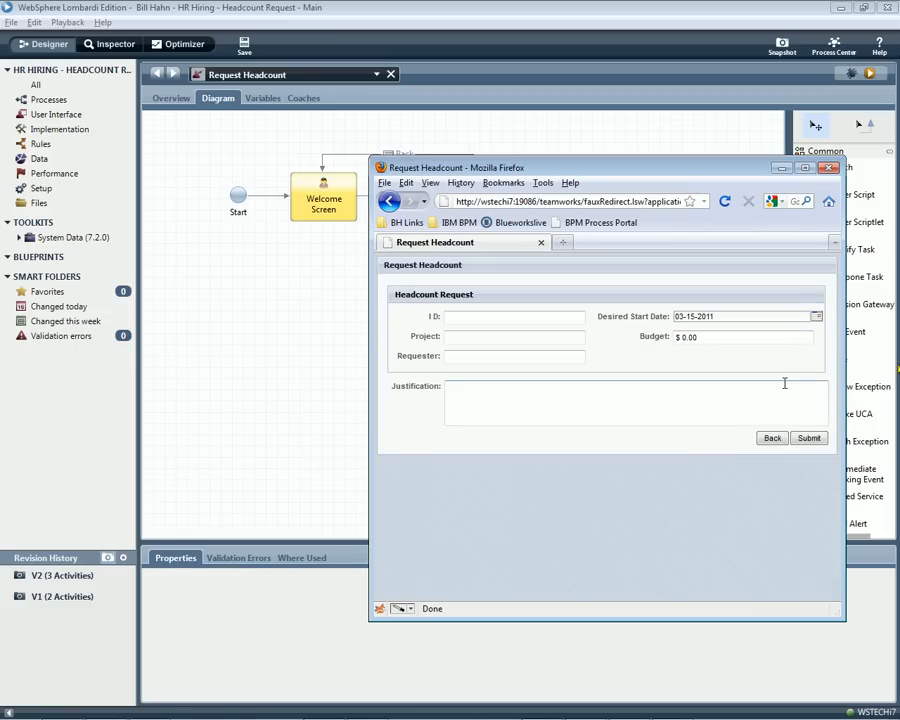
left_click(772, 439)
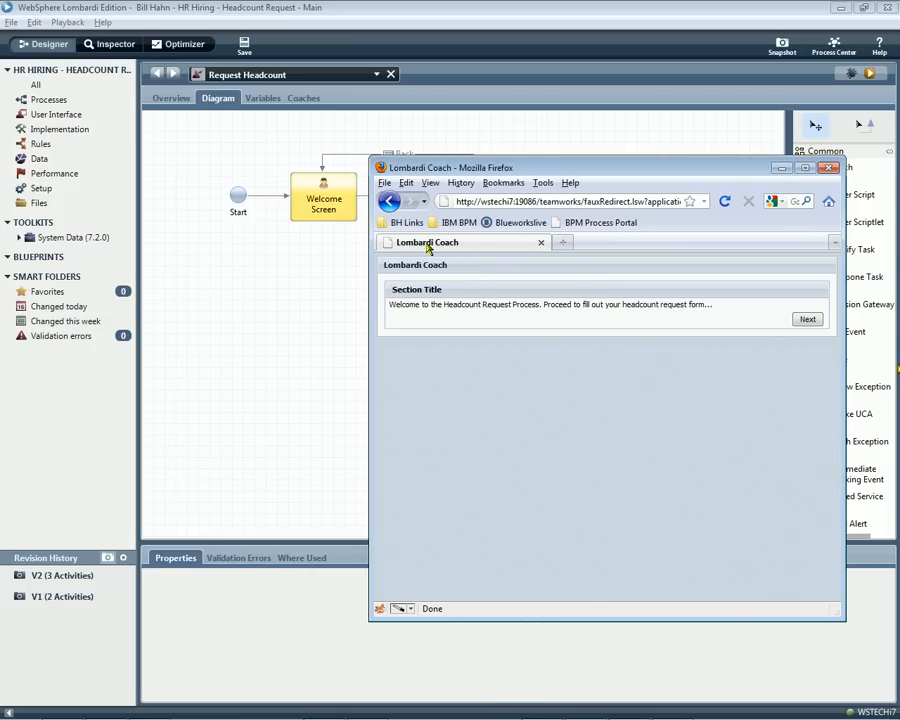
left_click(325, 261)
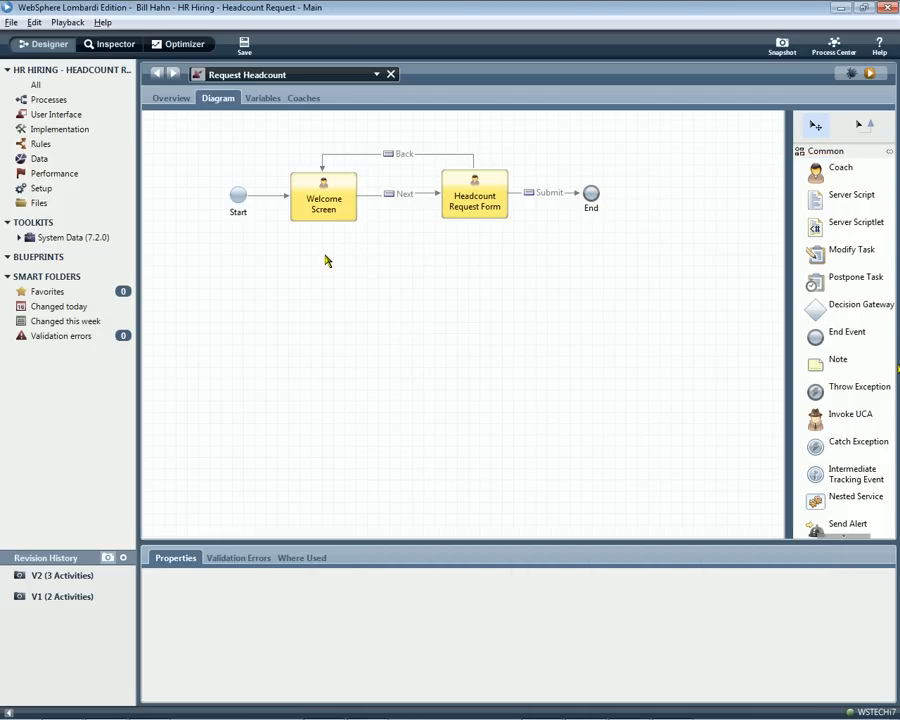
Check the ID field on the Headcount Request Form and list the process app's Implementation items.
double_click(474, 207)
left_click(380, 197)
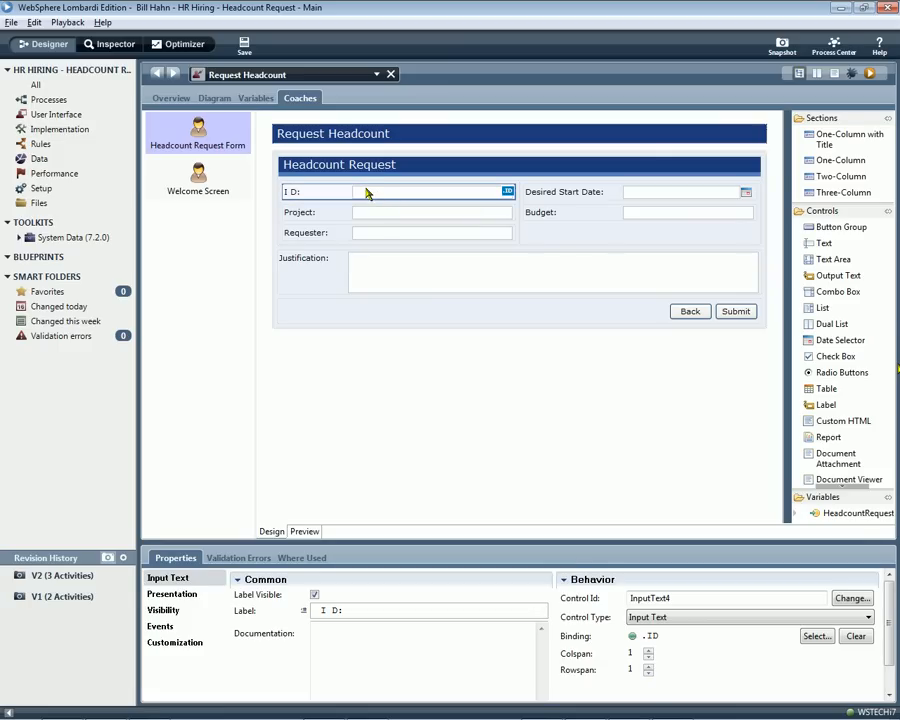
left_click(219, 98)
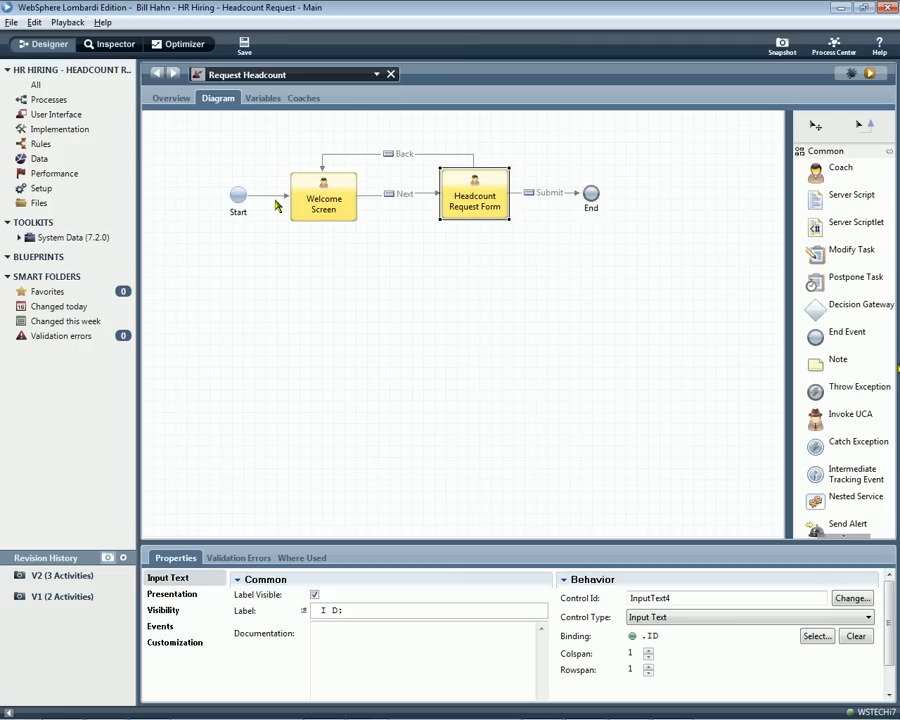
left_click(88, 131)
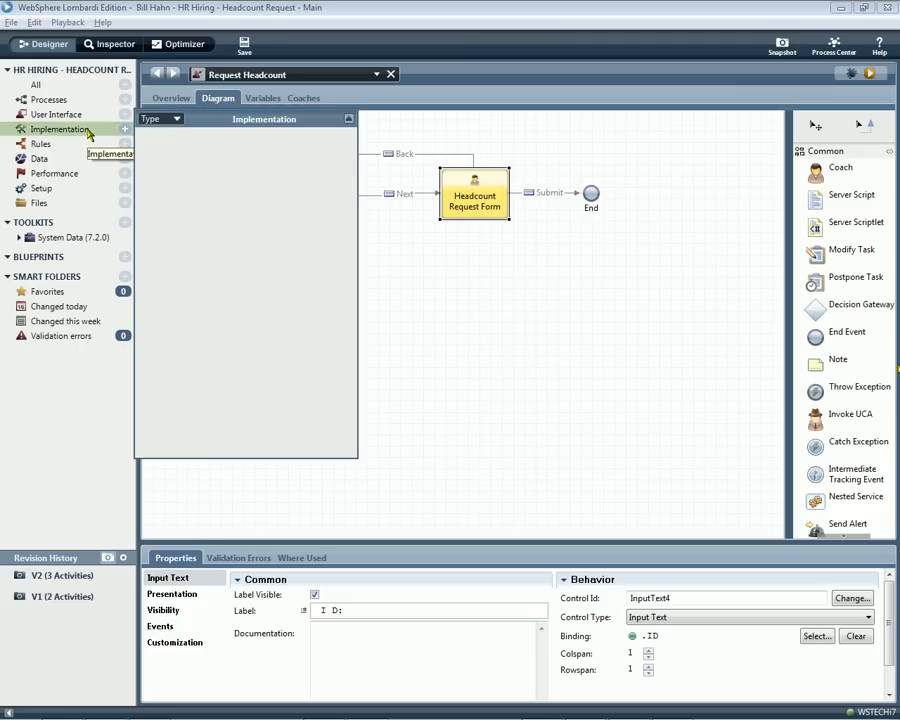